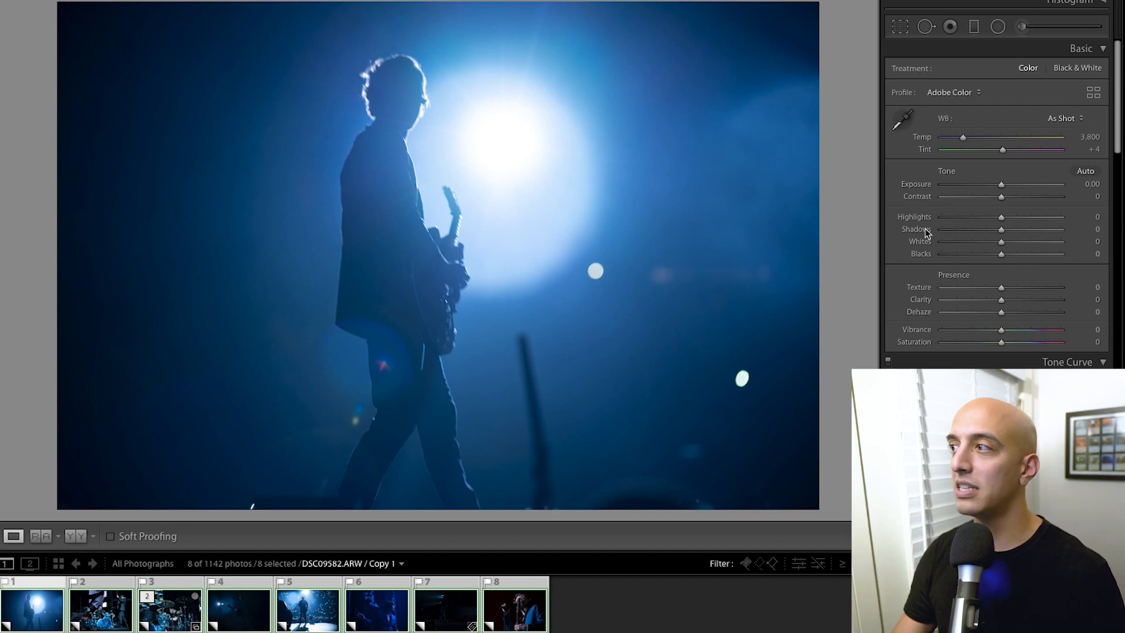
# Step: Heal the two bright spots and the reddish flare streak in the blue background beside the guitarist
pyautogui.click(926, 26)
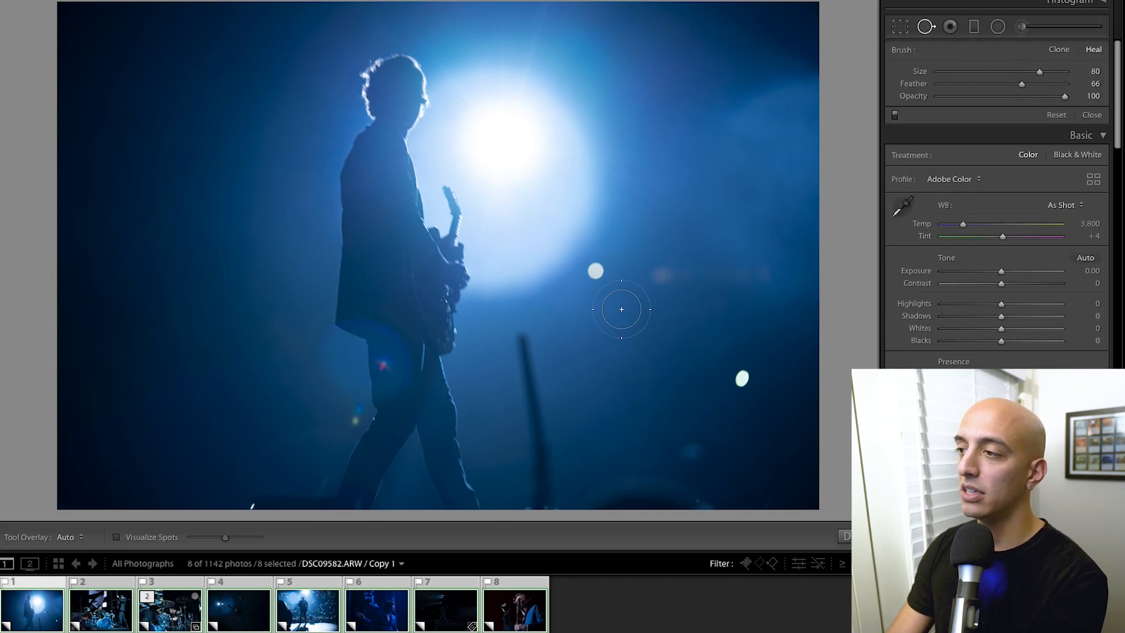
pyautogui.click(595, 270)
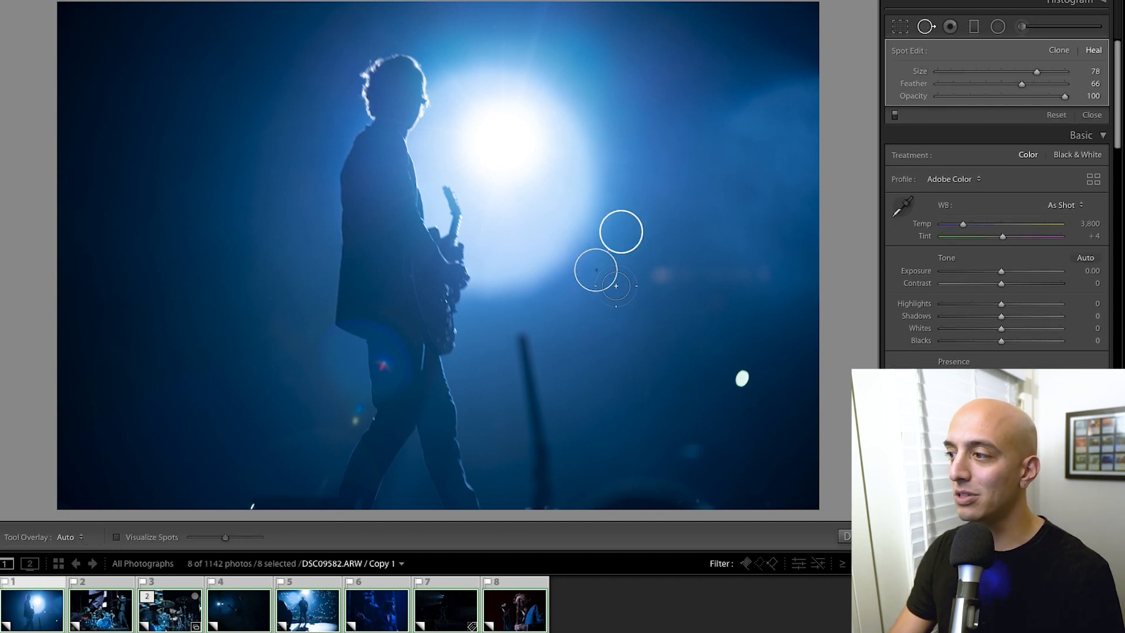
pyautogui.click(745, 376)
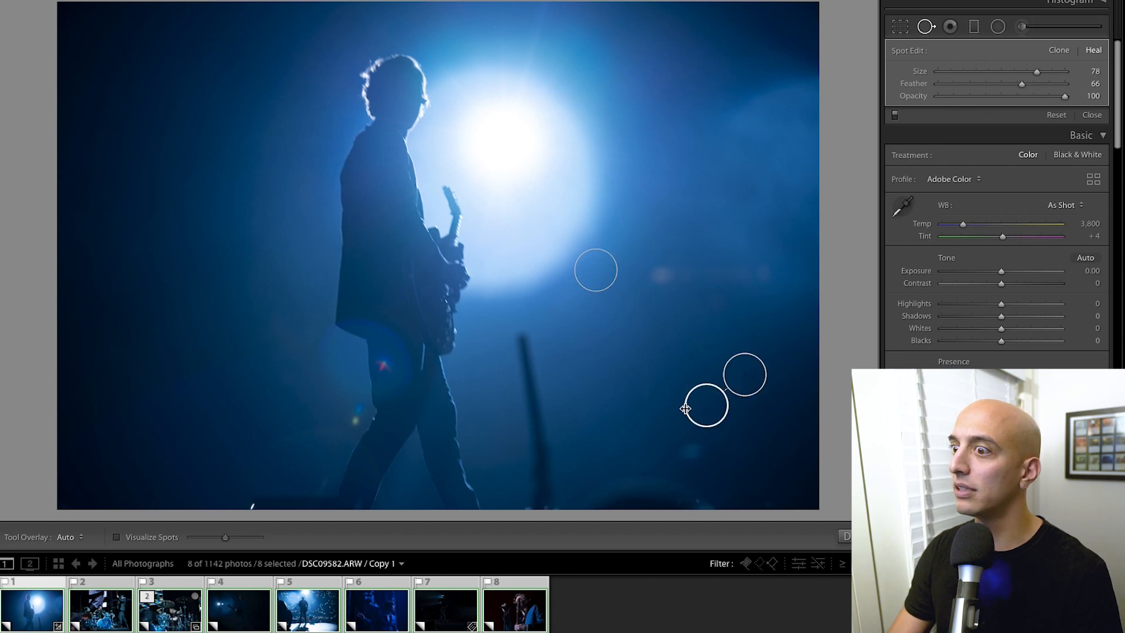
pyautogui.moveTo(660, 285); pyautogui.dragTo(769, 260)
pyautogui.moveTo(715, 225); pyautogui.dragTo(710, 223)
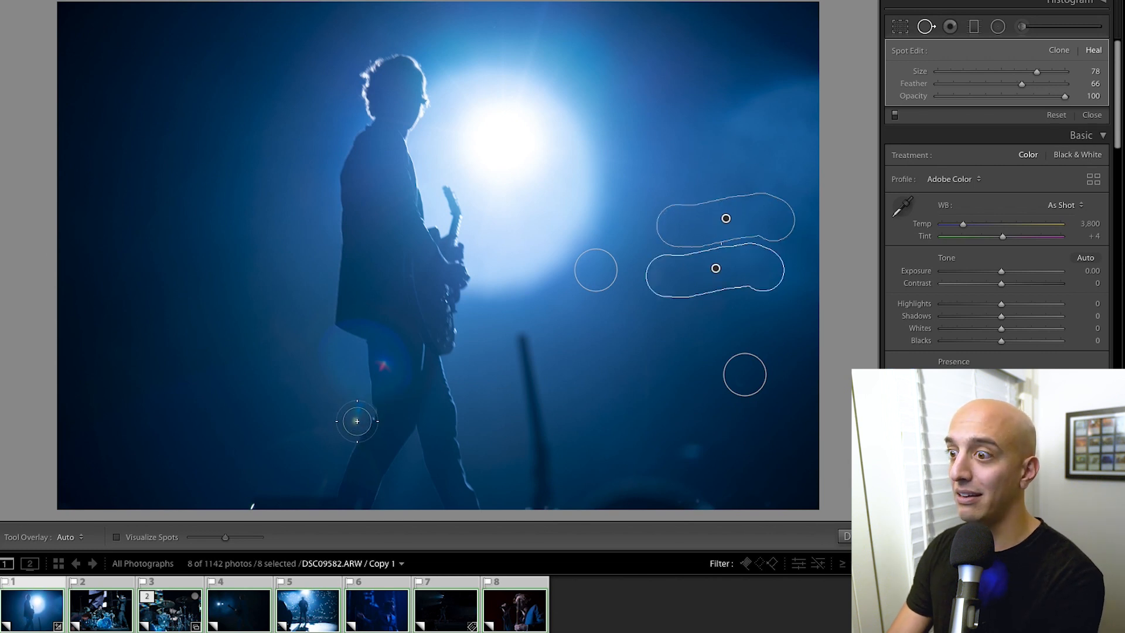
# Step: Try to heal the coloured flare spot beside the guitarist's knee, sampling from the dark background next to it
pyautogui.click(353, 414)
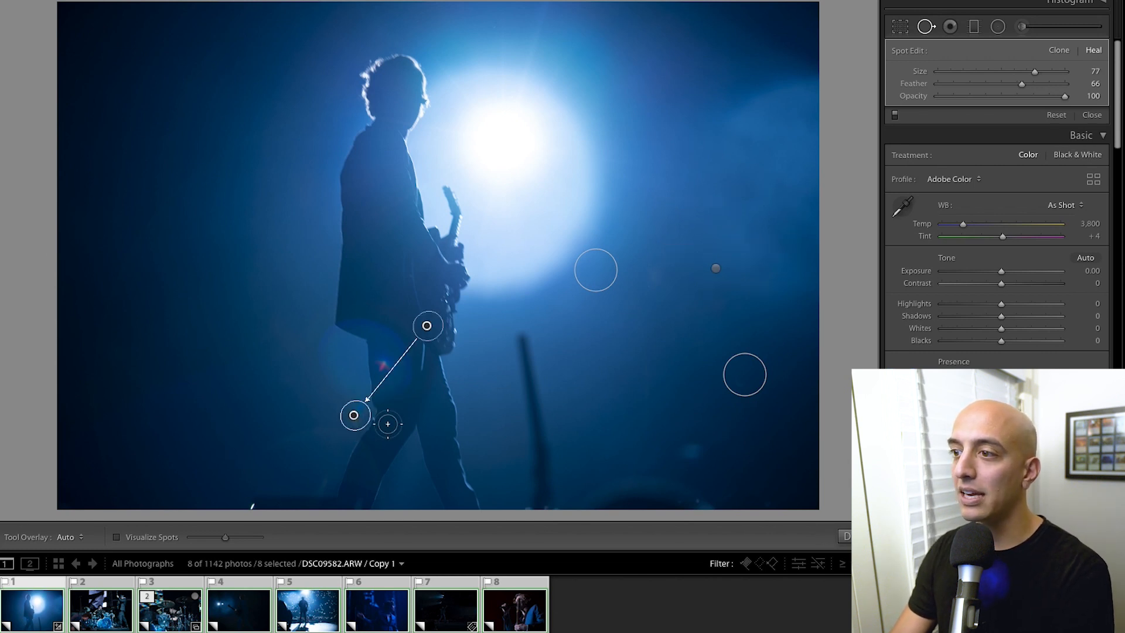
pyautogui.moveTo(426, 325); pyautogui.dragTo(261, 374)
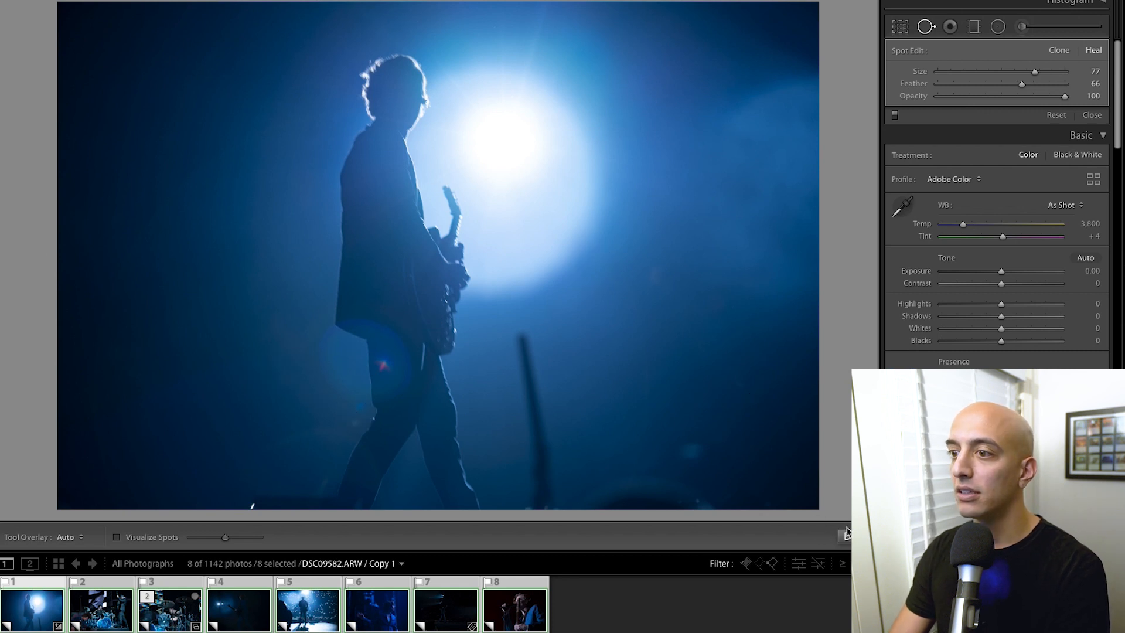
pyautogui.keyDown('alt'); pyautogui.click(355, 417); pyautogui.keyUp('alt')
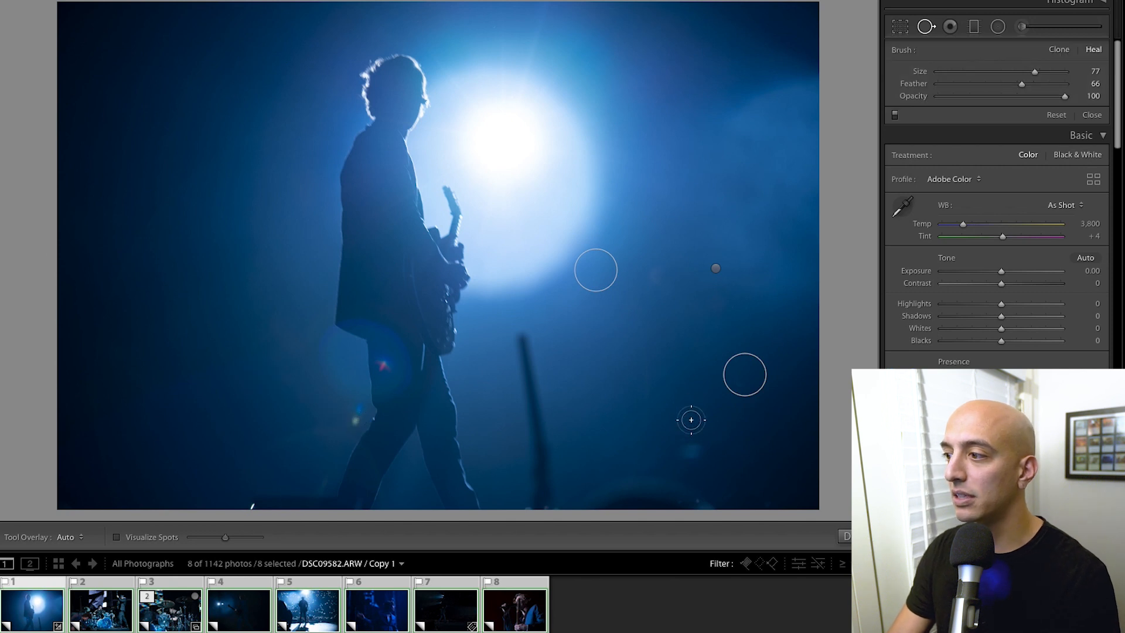
# Step: Heal the faint blue spot in the lower background between the dark pole and the photo's edge, and finish spot removal
pyautogui.moveTo(693, 449); pyautogui.dragTo(660, 447)
pyautogui.click(651, 267)
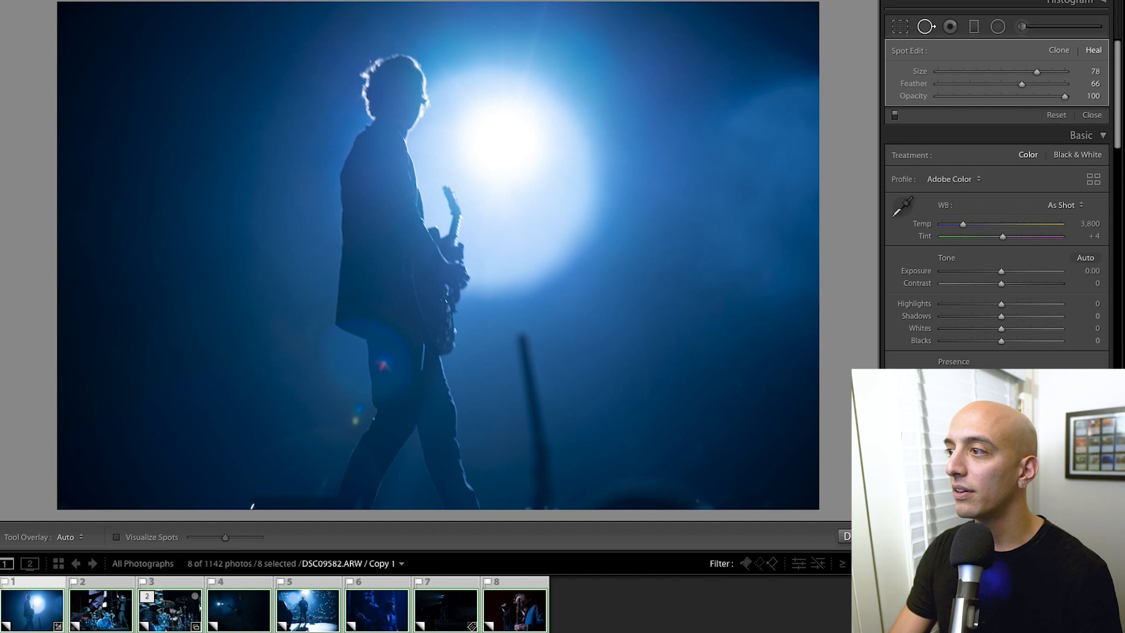
pyautogui.click(846, 536)
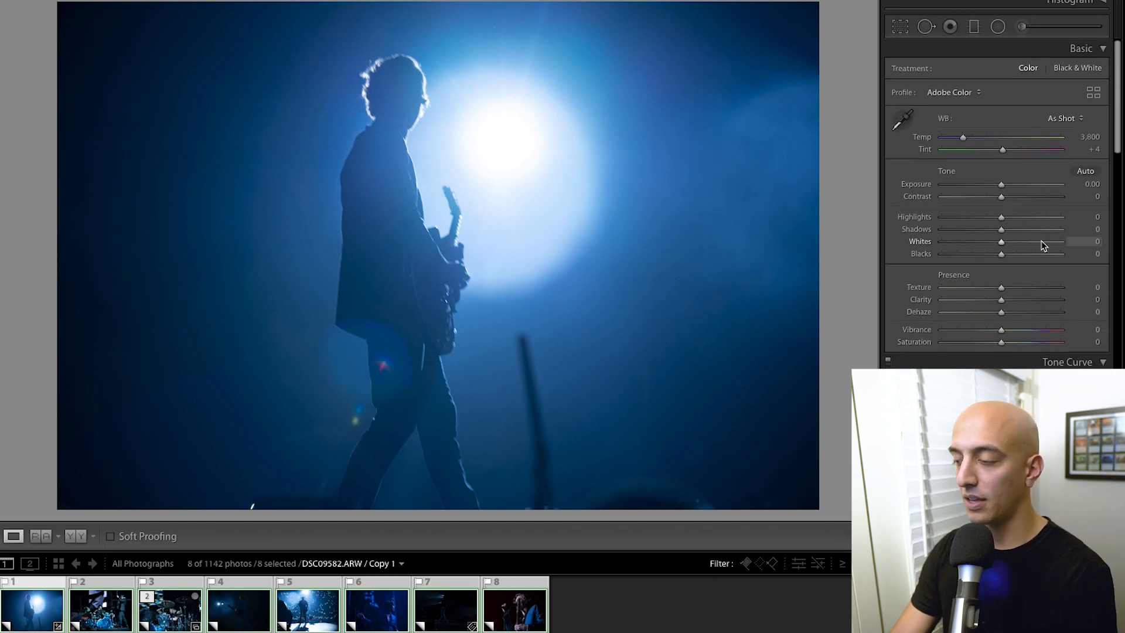
# Step: Set Contrast to +38, Highlights to -83 and Blacks to +22
pyautogui.click(1022, 197)
pyautogui.moveTo(982, 224); pyautogui.dragTo(952, 222)
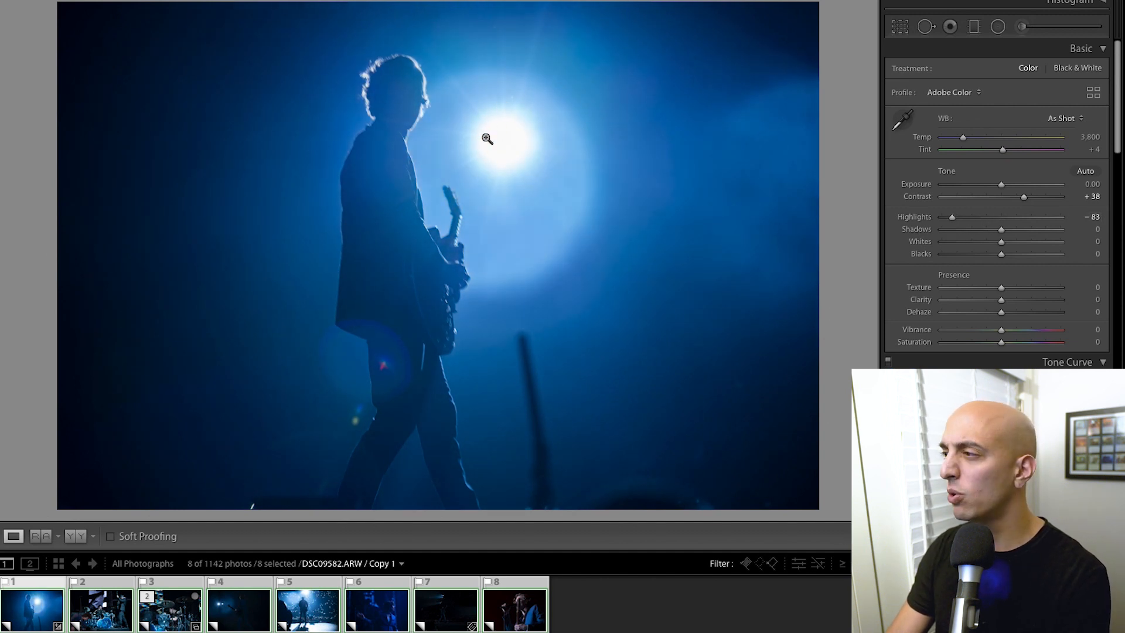
pyautogui.click(1016, 258)
pyautogui.moveTo(1015, 256); pyautogui.dragTo(1015, 256)
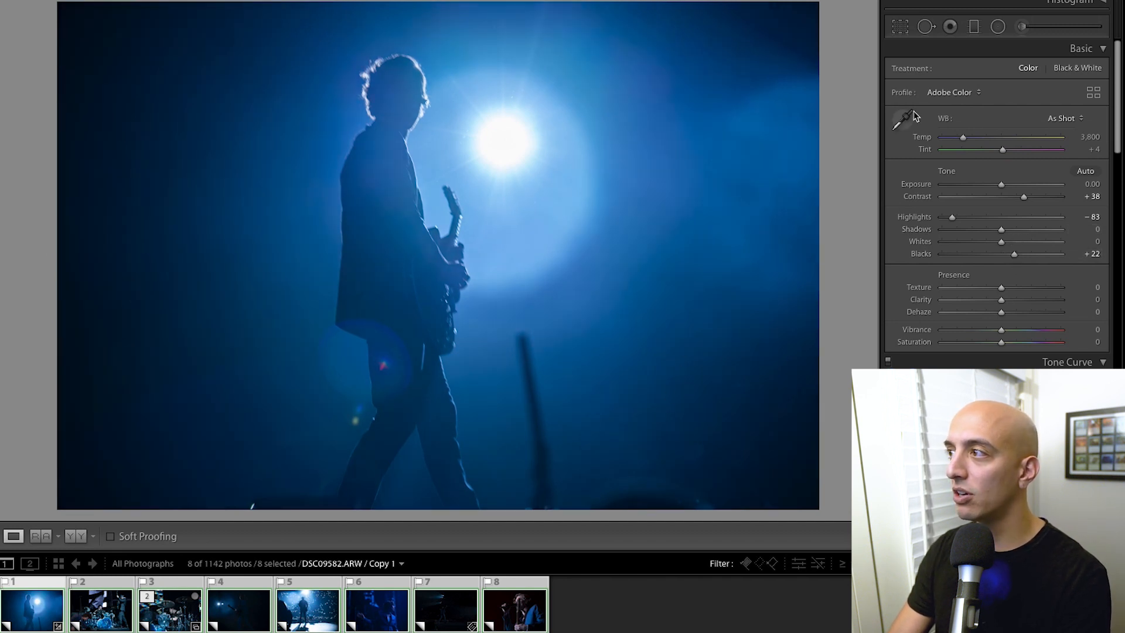
# Step: Crop the guitarist photo to a wider format by trimming its bottom and top edges while keeping the full width
pyautogui.click(902, 29)
pyautogui.moveTo(463, 503); pyautogui.dragTo(459, 477)
pyautogui.press('Return')
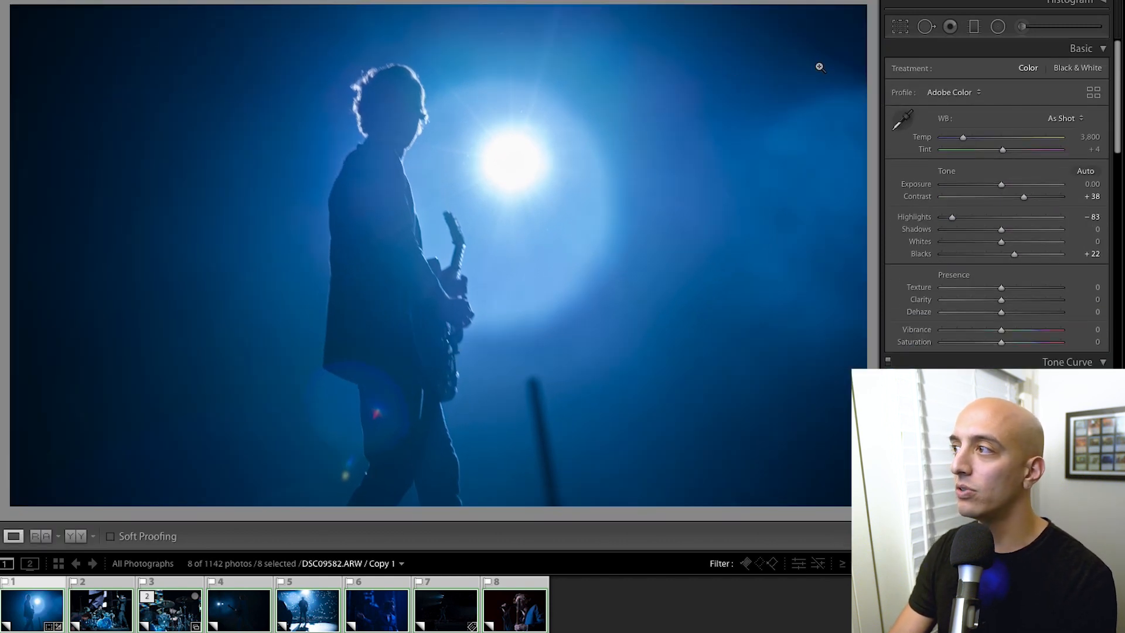
pyautogui.click(900, 27)
pyautogui.moveTo(606, 30); pyautogui.dragTo(615, 55)
pyautogui.press('Return')
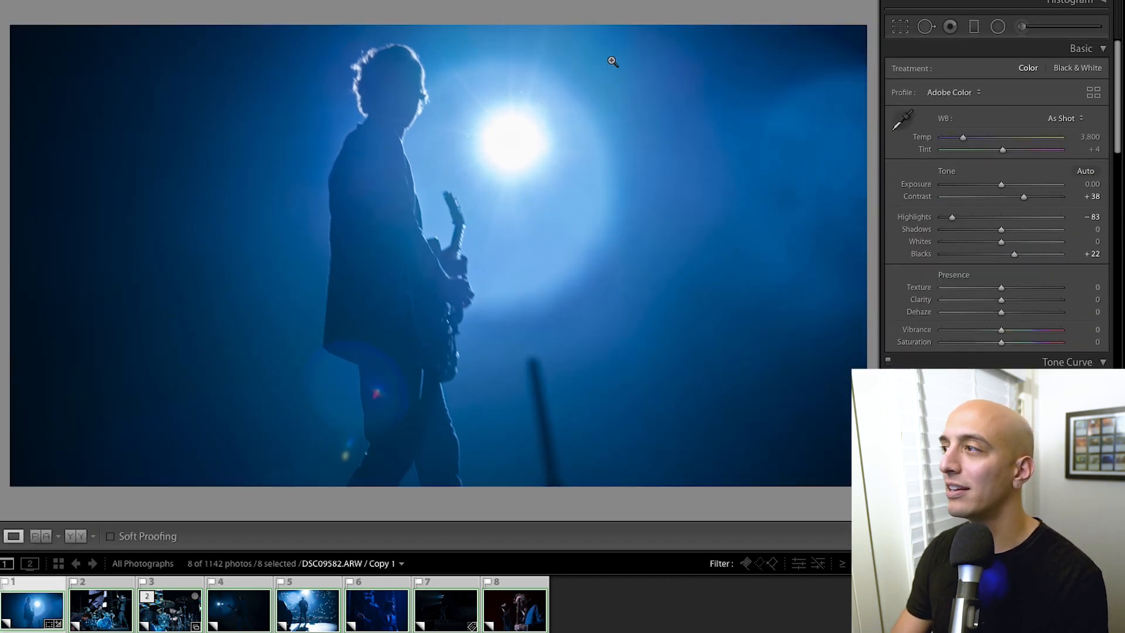
# Step: Heal away the dark blurred pole rising from the lower edge beside the guitarist
pyautogui.press('q')
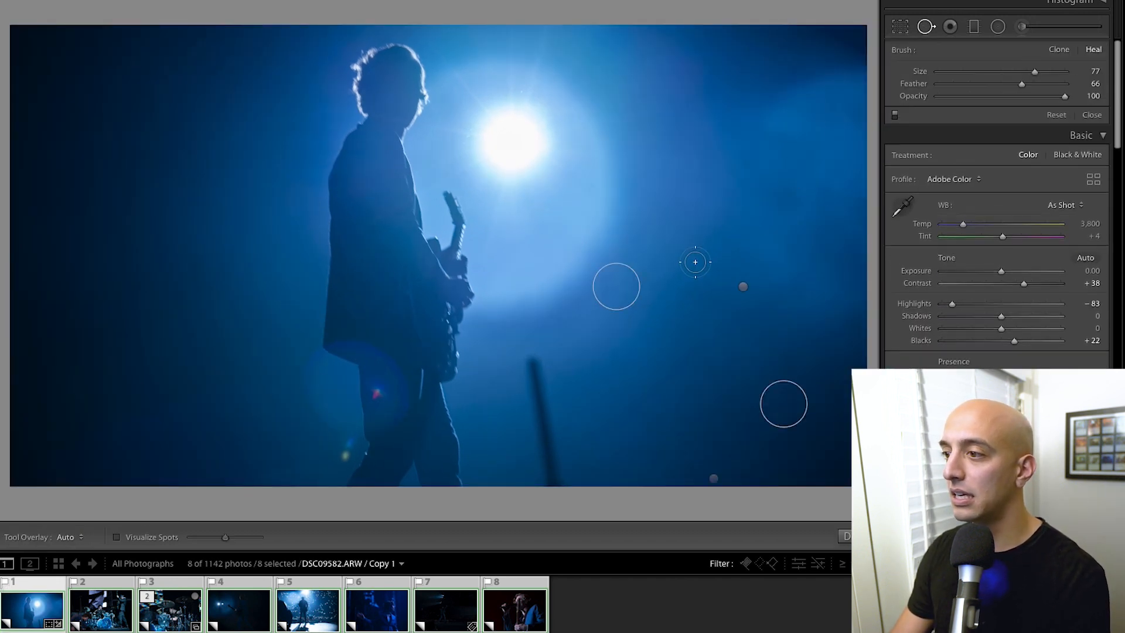
pyautogui.moveTo(531, 359)
pyautogui.mouseDown()
pyautogui.moveTo(536, 460)
pyautogui.moveTo(549, 490)
pyautogui.moveTo(555, 416)
pyautogui.moveTo(541, 348)
pyautogui.moveTo(517, 359)
pyautogui.mouseUp()
pyautogui.moveTo(529, 402)
pyautogui.mouseDown()
pyautogui.moveTo(540, 501)
pyautogui.moveTo(554, 488)
pyautogui.mouseUp()
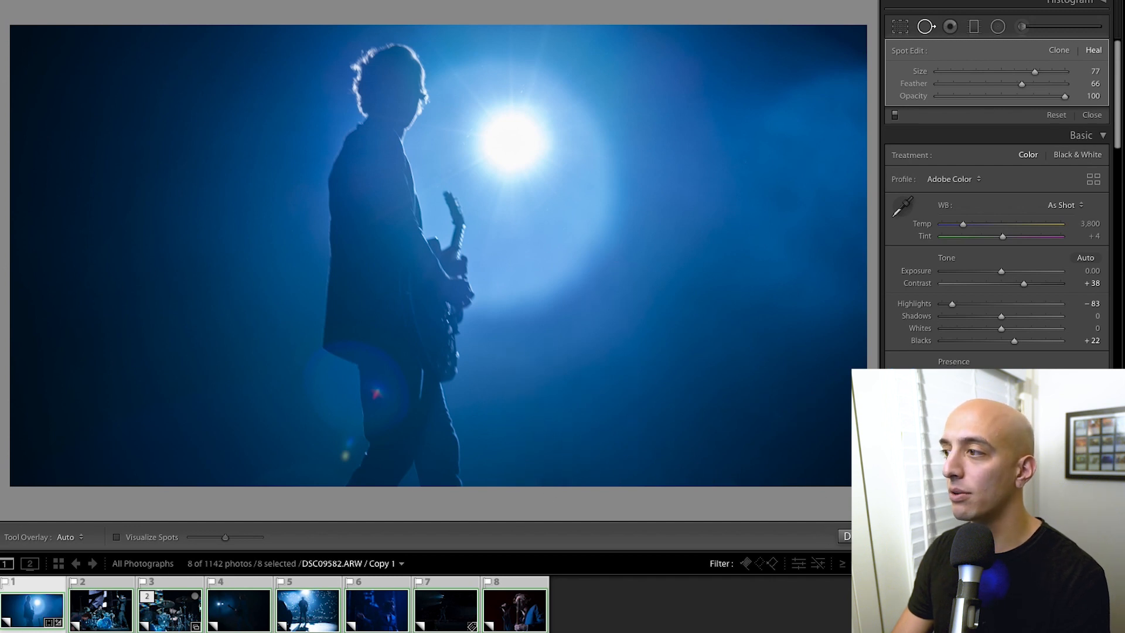
pyautogui.press('q')
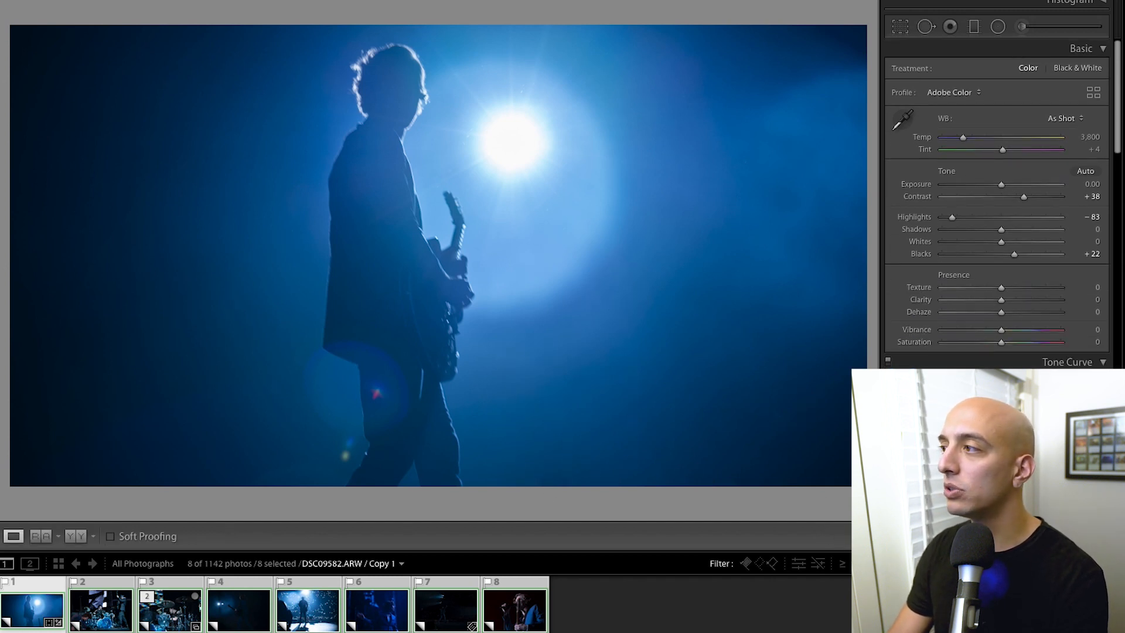
# Step: Set the white balance Temp to 4,401, Blacks to -31 and Clarity to +13
pyautogui.moveTo(1005, 142); pyautogui.dragTo(970, 142)
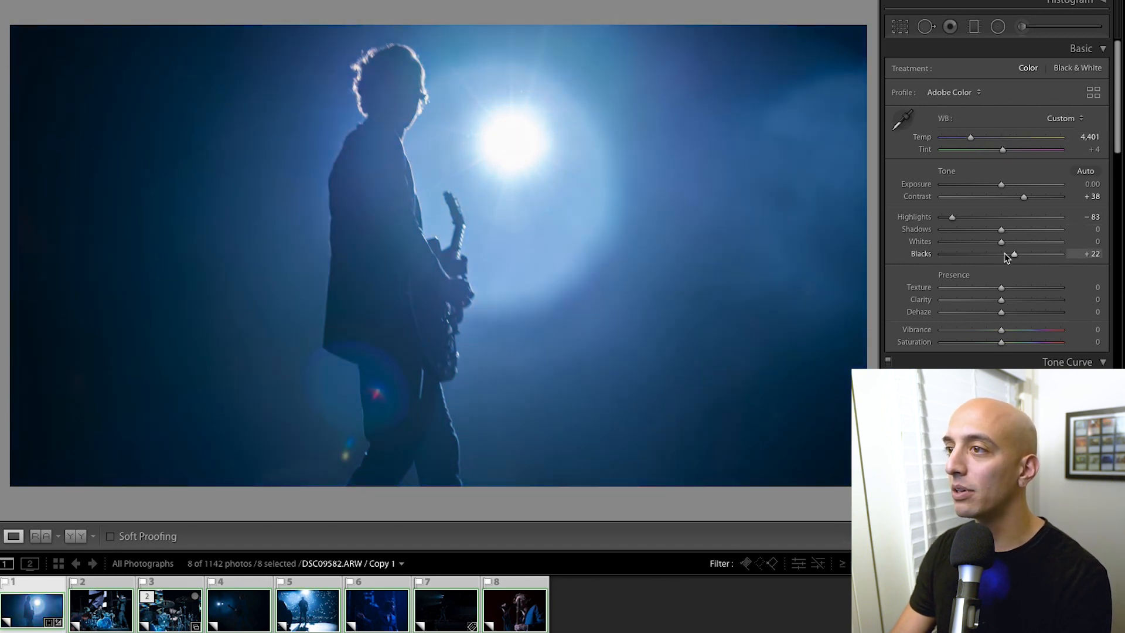
pyautogui.moveTo(997, 257); pyautogui.dragTo(993, 256)
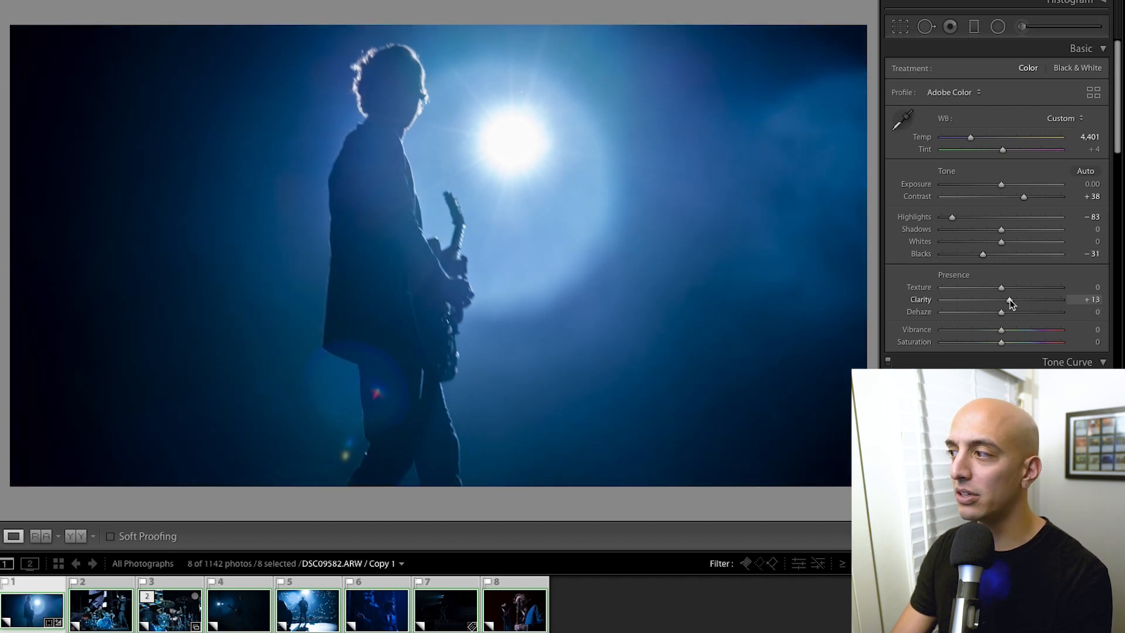
pyautogui.moveTo(1023, 304); pyautogui.dragTo(1107, 312)
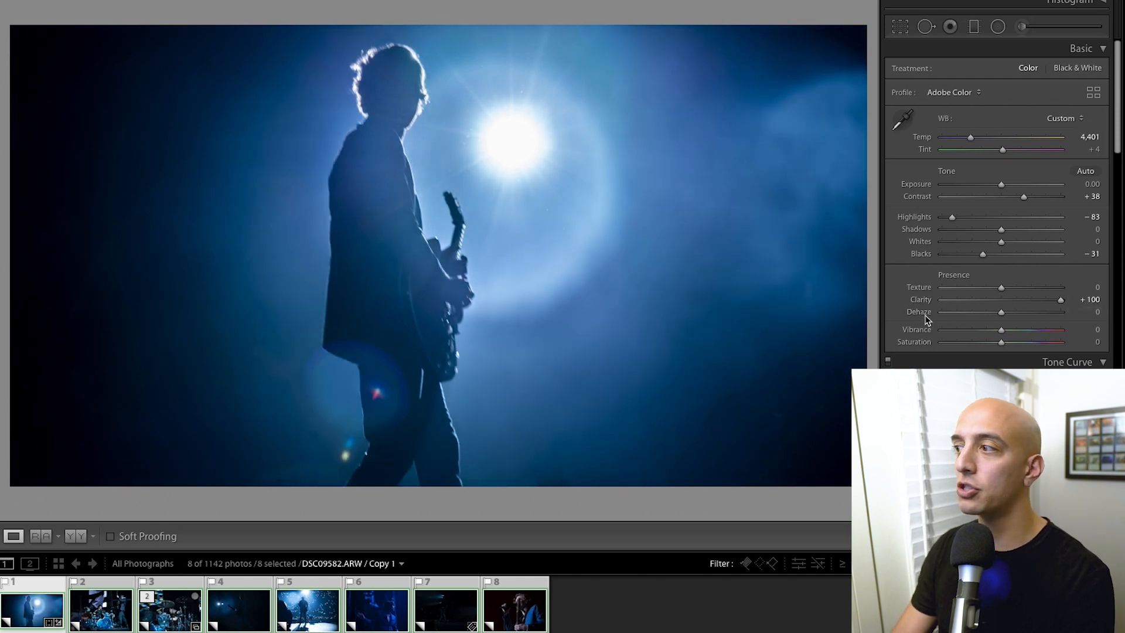
pyautogui.hotkey('ctrl', 'z')
# Step: Add a shadow point and a highlight point at about 77% on the tone curve, and adjust its black end
pyautogui.scroll(-5, 992, 354)
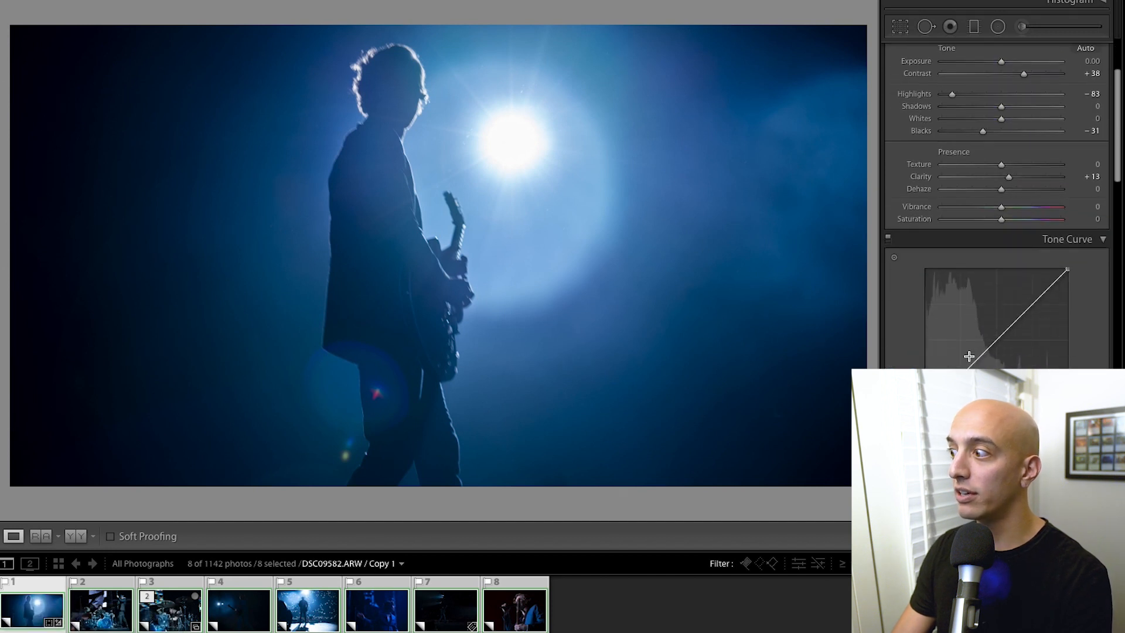
pyautogui.click(937, 403)
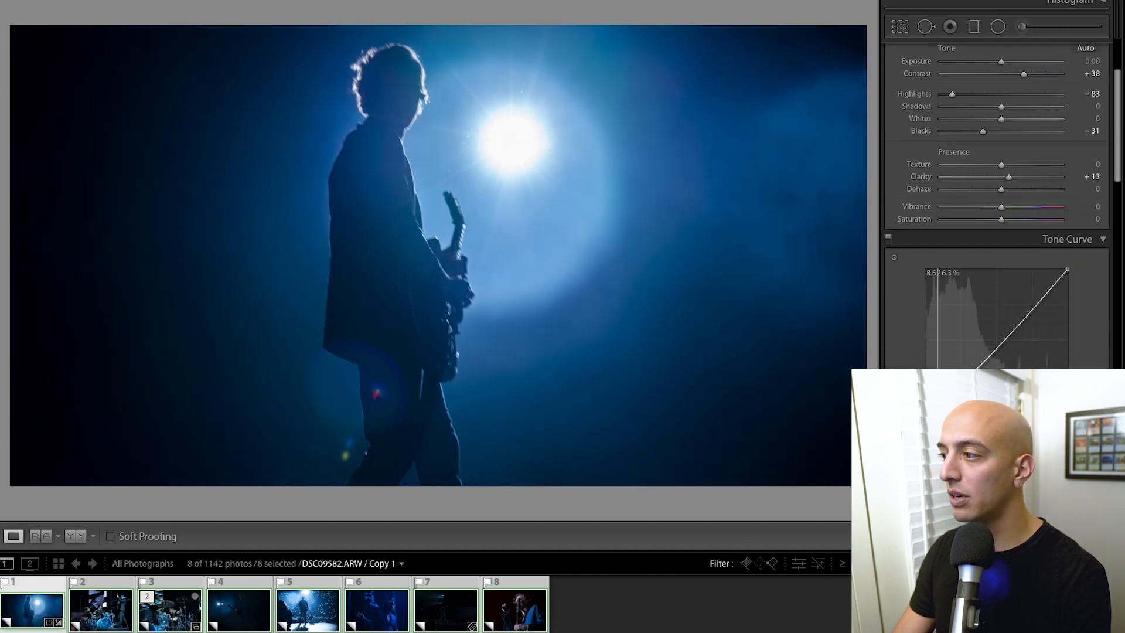
pyautogui.moveTo(938, 403)
pyautogui.mouseDown()
pyautogui.moveTo(944, 393)
pyautogui.moveTo(925, 409)
pyautogui.mouseUp()
pyautogui.click(1036, 303)
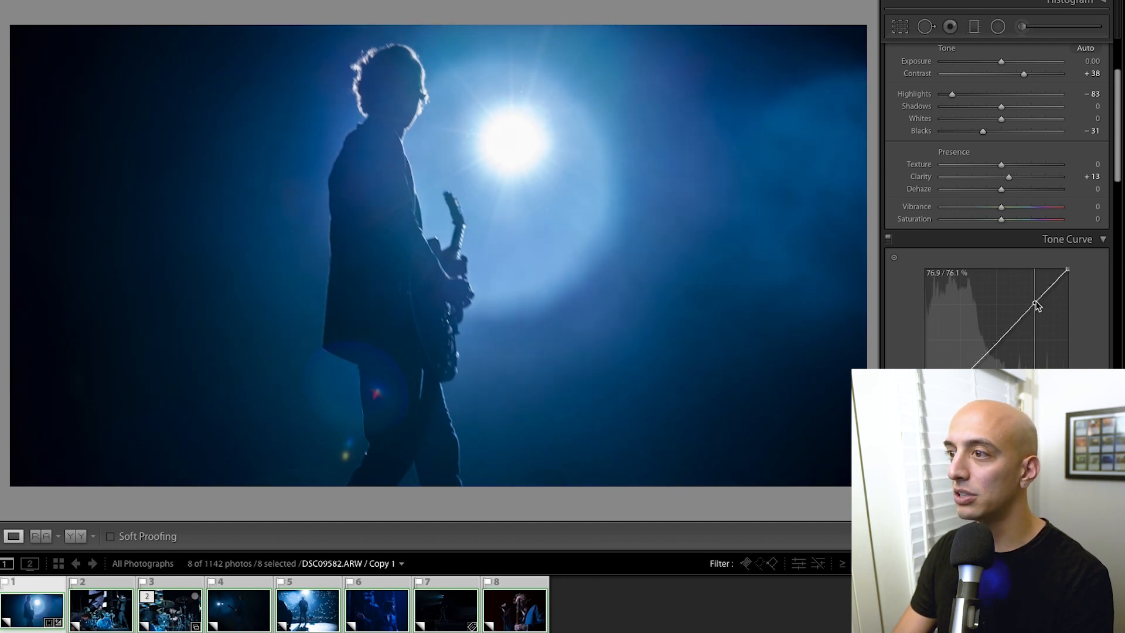
# Step: Tint the shadows in Split Toning with Hue 189 and Saturation 9
pyautogui.scroll(-5, 1004, 311)
pyautogui.scroll(-3, 1002, 318)
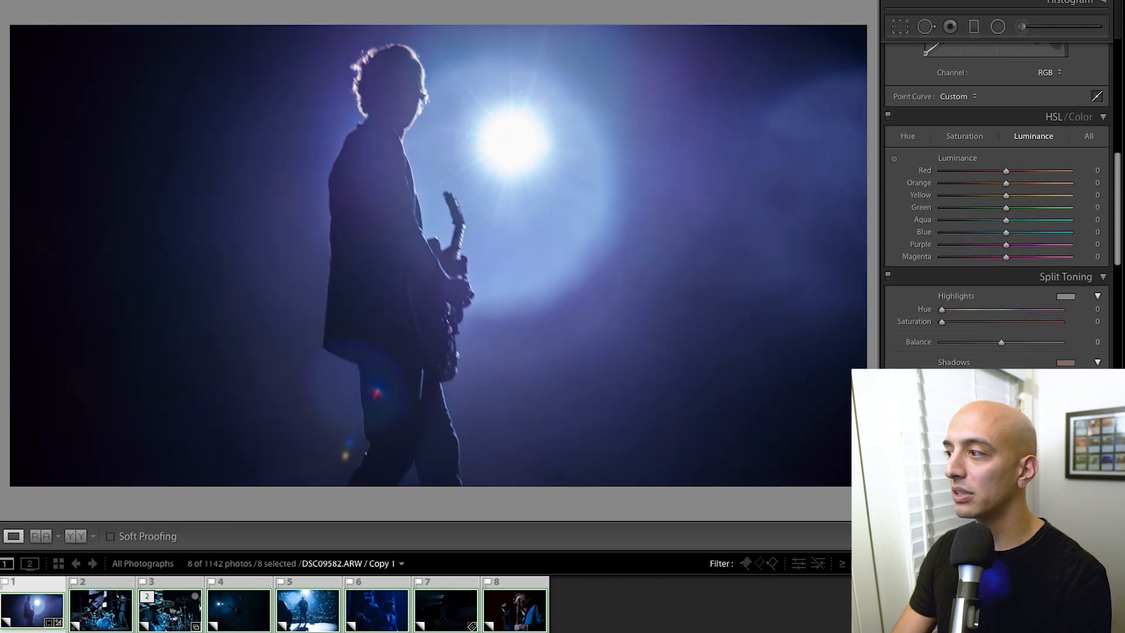
pyautogui.scroll(-4, 984, 337)
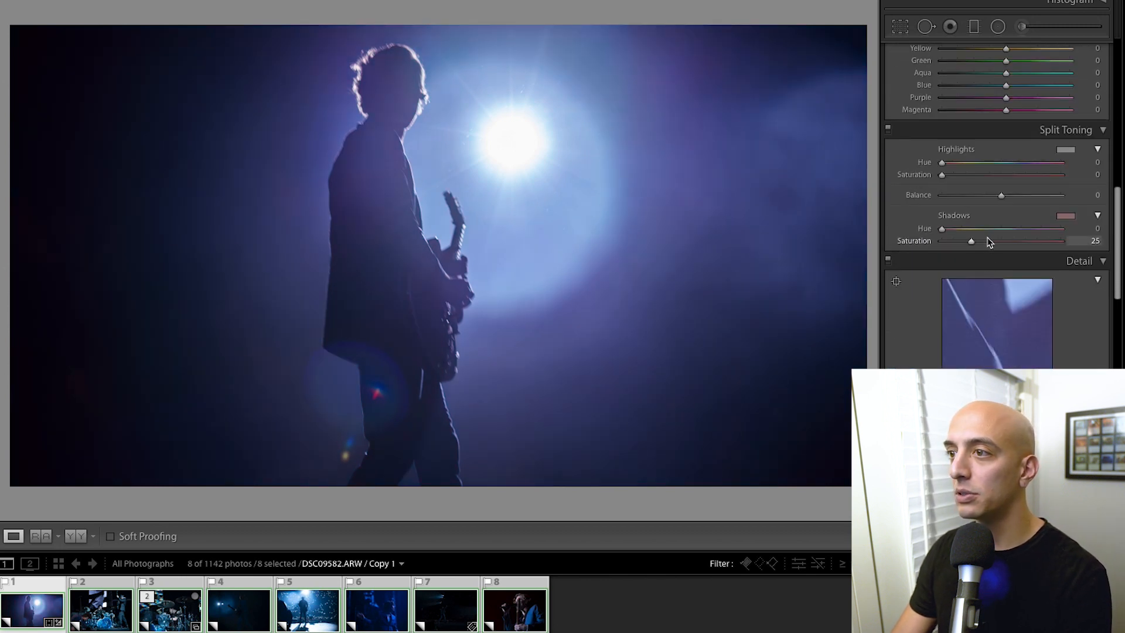
pyautogui.moveTo(989, 243); pyautogui.dragTo(983, 241)
pyautogui.click(973, 229)
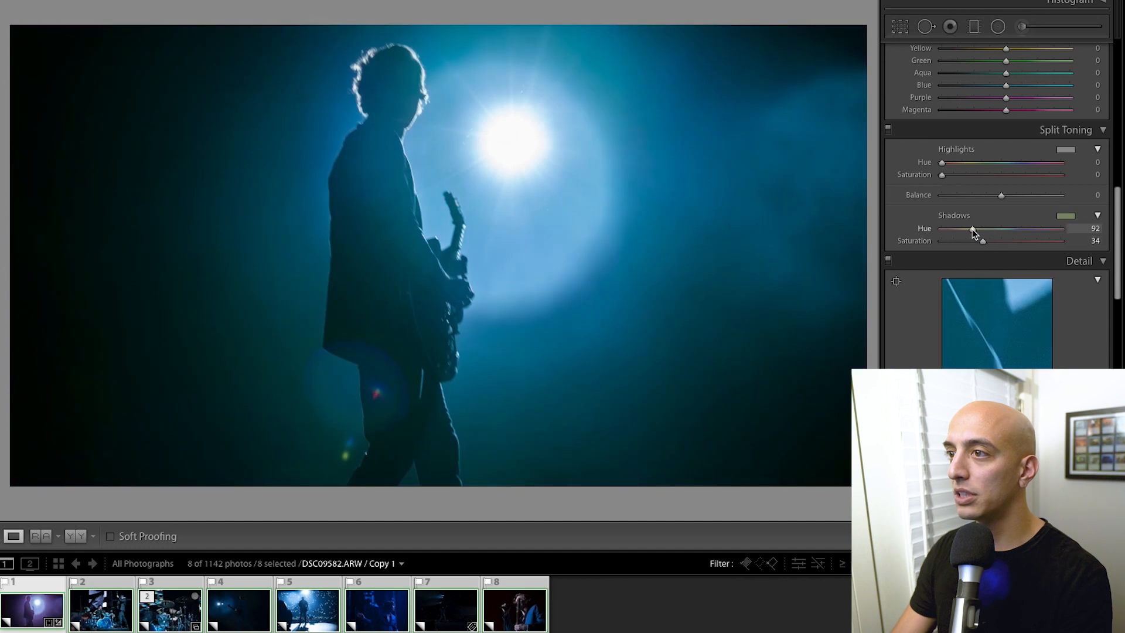
pyautogui.moveTo(972, 234); pyautogui.dragTo(960, 232)
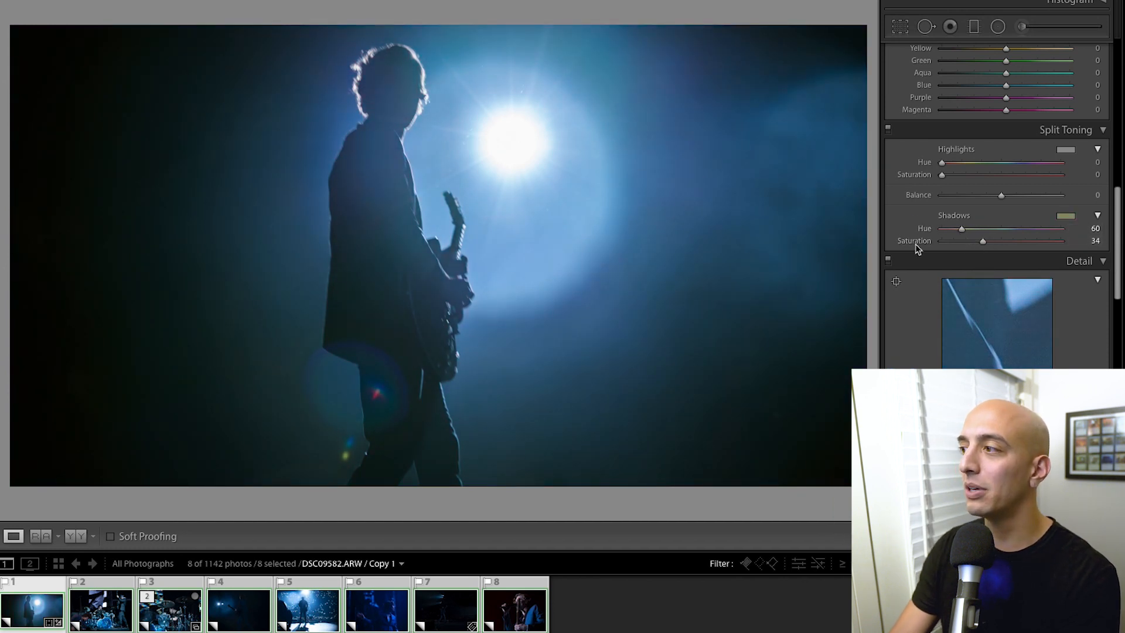
pyautogui.moveTo(1000, 229); pyautogui.dragTo(966, 247)
pyautogui.moveTo(1035, 227); pyautogui.dragTo(952, 241)
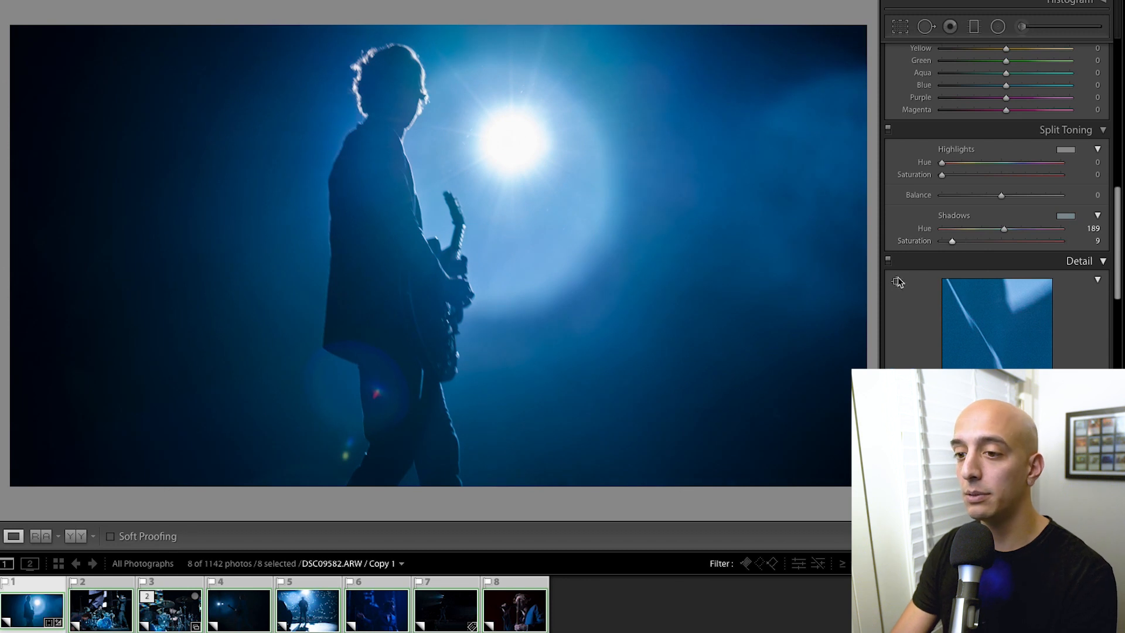
# Step: Select only the first photo and compare its before and after versions
pyautogui.click(612, 626)
pyautogui.click(64, 612)
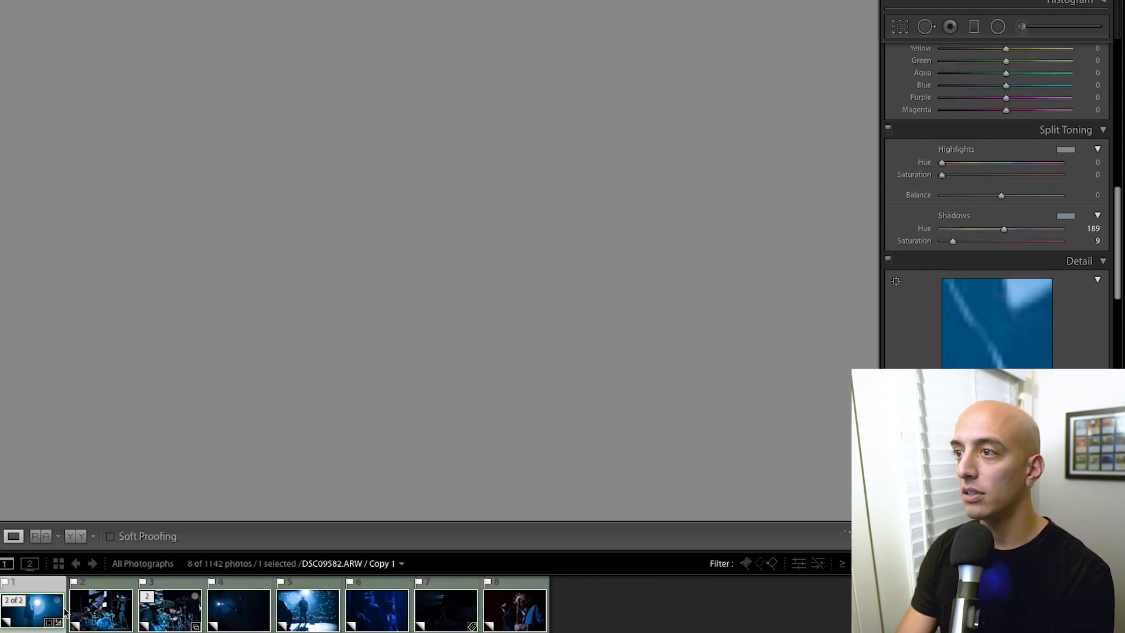
pyautogui.press('\\')
pyautogui.press('\\')
pyautogui.press('\\')
pyautogui.press('\\')
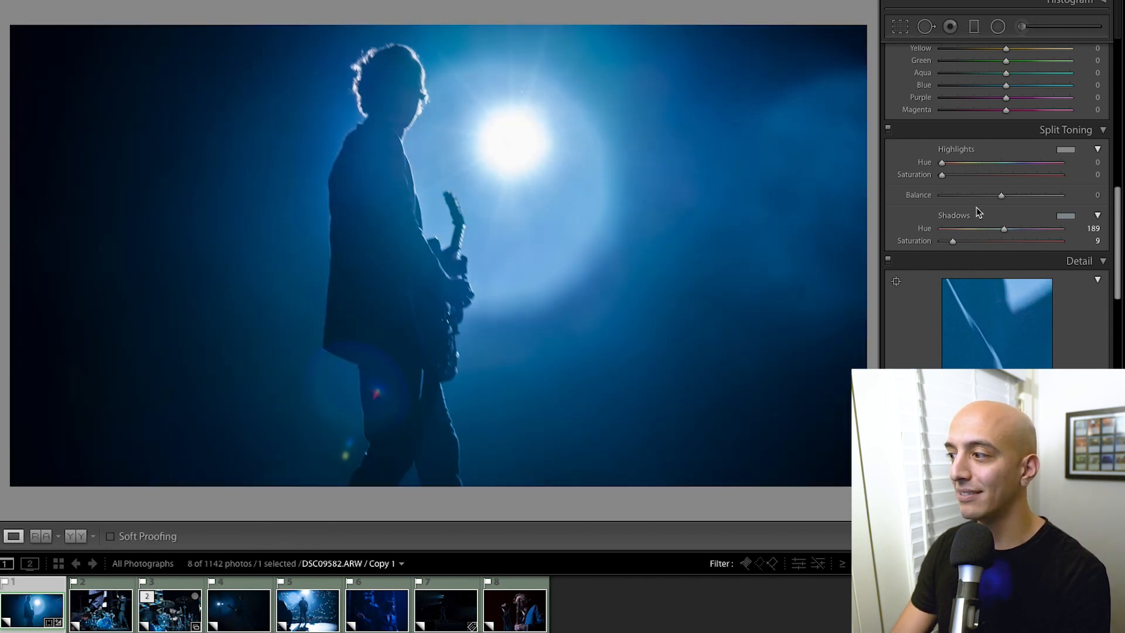
# Step: Open the second photo, DSC09764.ARW / Copy 1, for basic adjustments
pyautogui.click(86, 603)
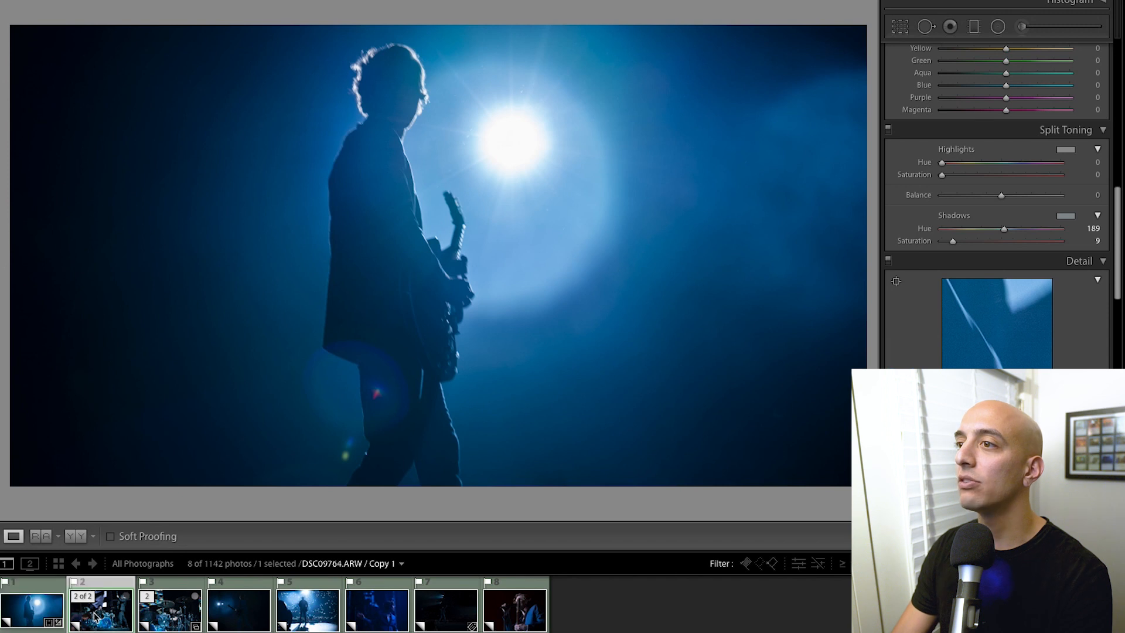
pyautogui.scroll(15, 989, 159)
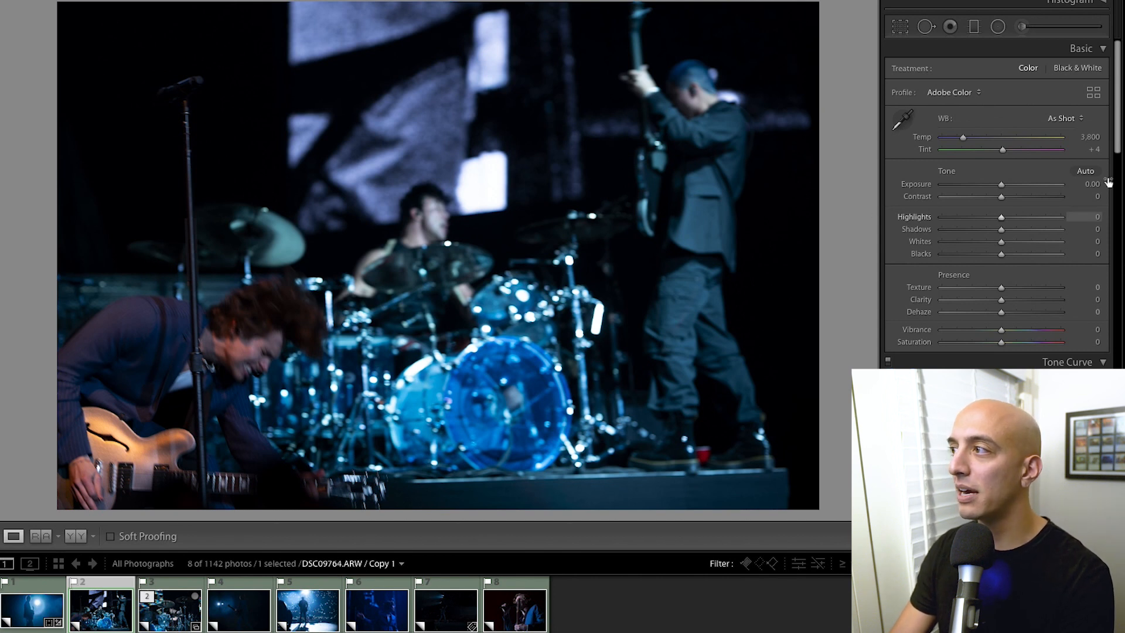
pyautogui.click(997, 27)
pyautogui.click(997, 27)
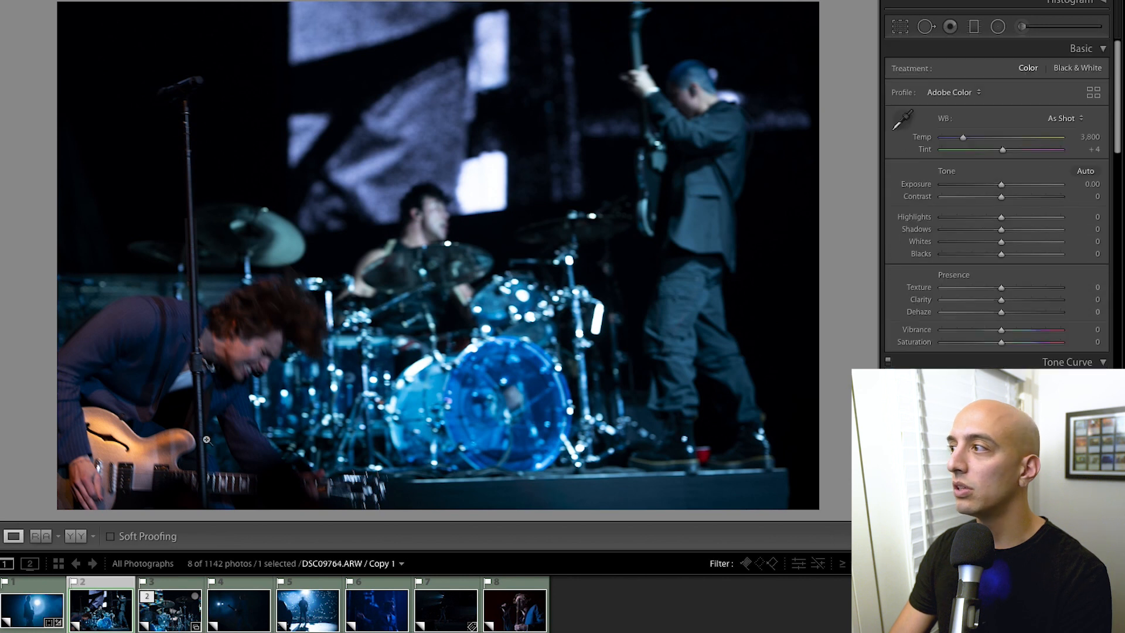
# Step: Draw an inverted radial filter around the bent-over guitarist in the foreground, with Exposure 1.50 and Tint 0
pyautogui.click(998, 27)
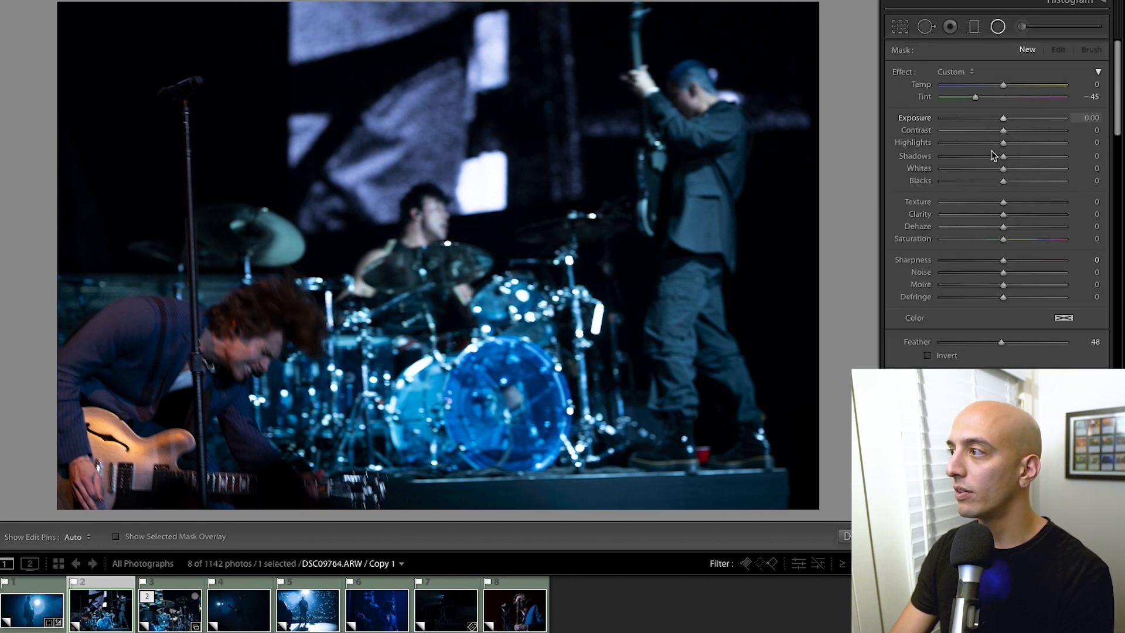
pyautogui.moveTo(1003, 96); pyautogui.dragTo(1026, 119)
pyautogui.doubleClick(982, 99)
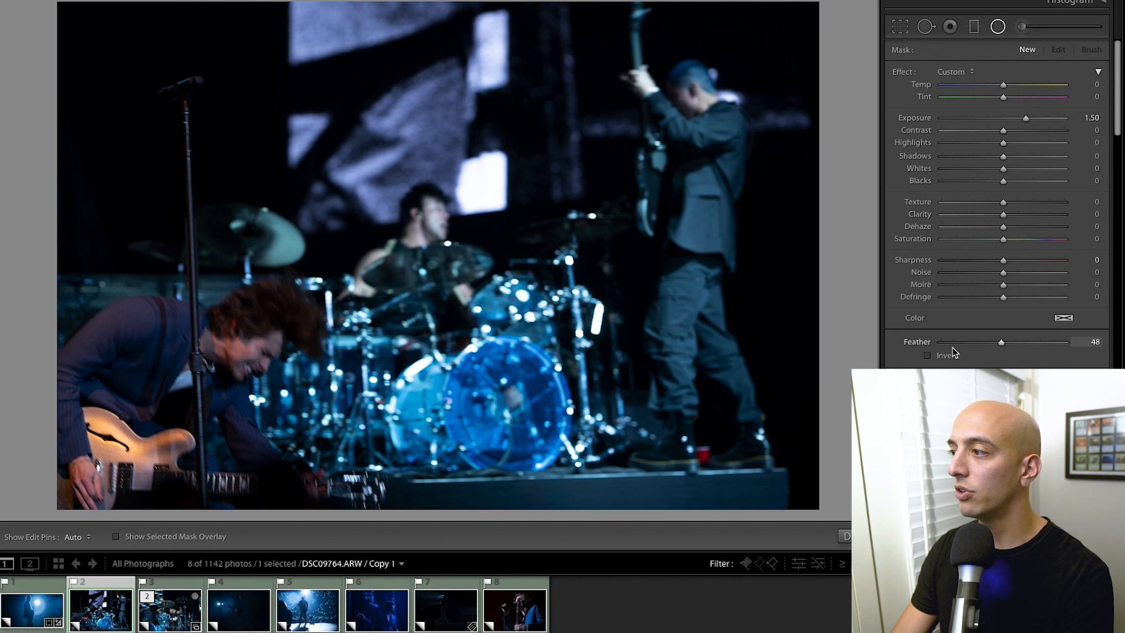
pyautogui.click(949, 356)
pyautogui.moveTo(147, 397); pyautogui.dragTo(440, 567)
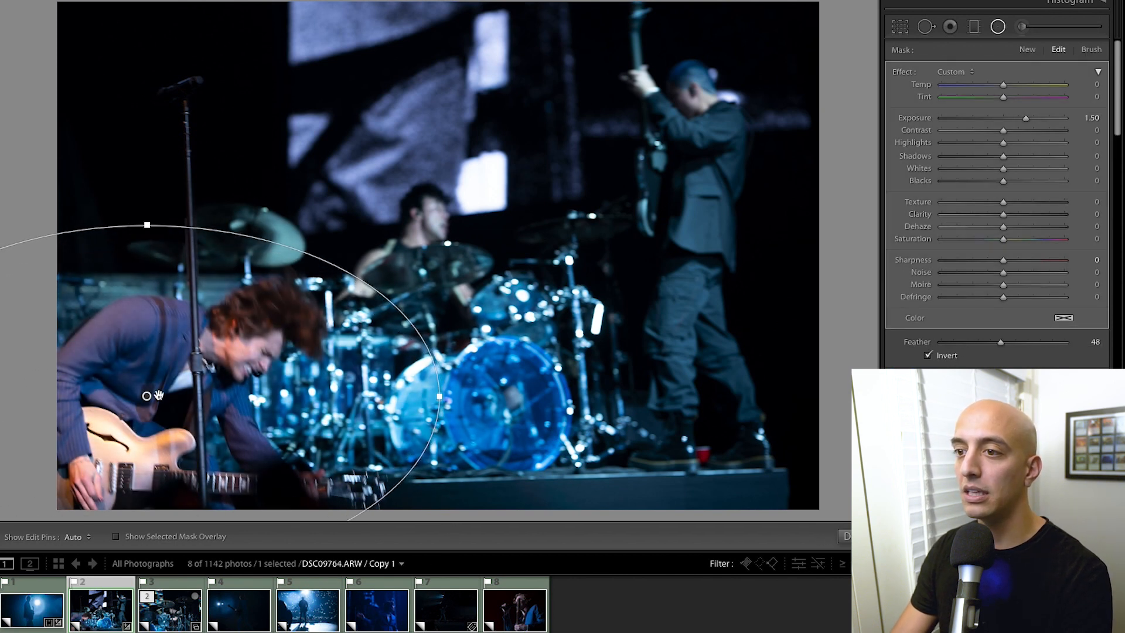
# Step: Shift the radial filter slightly down over the foreground guitarist, reset its Exposure to 0.00 and turn off Invert
pyautogui.moveTo(147, 397); pyautogui.dragTo(173, 420)
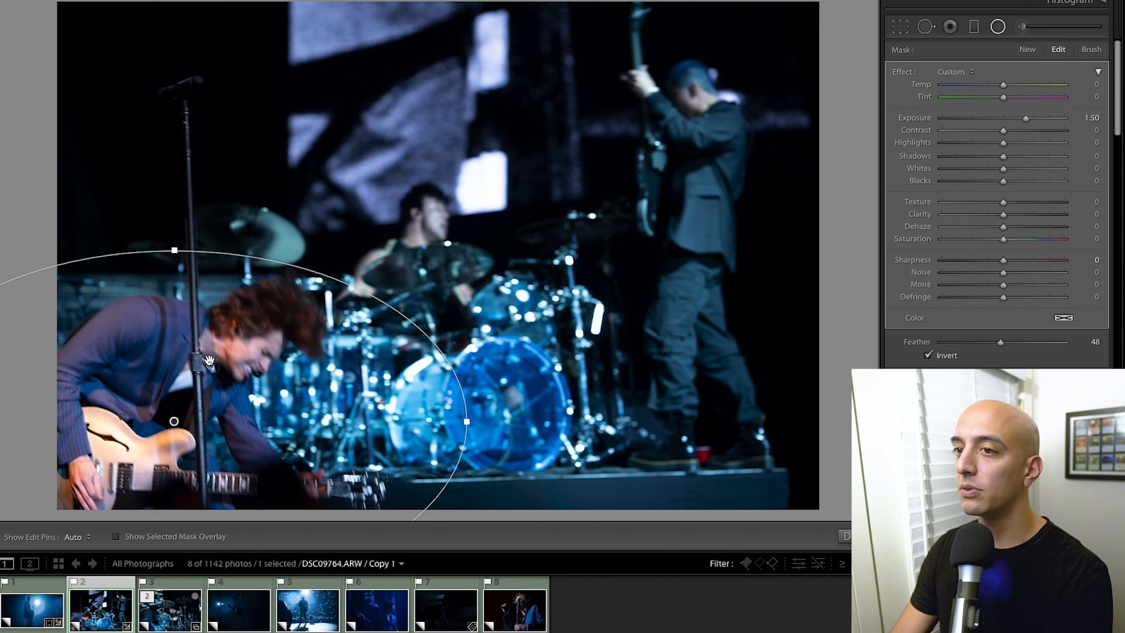
pyautogui.moveTo(664, 181); pyautogui.dragTo(194, 405)
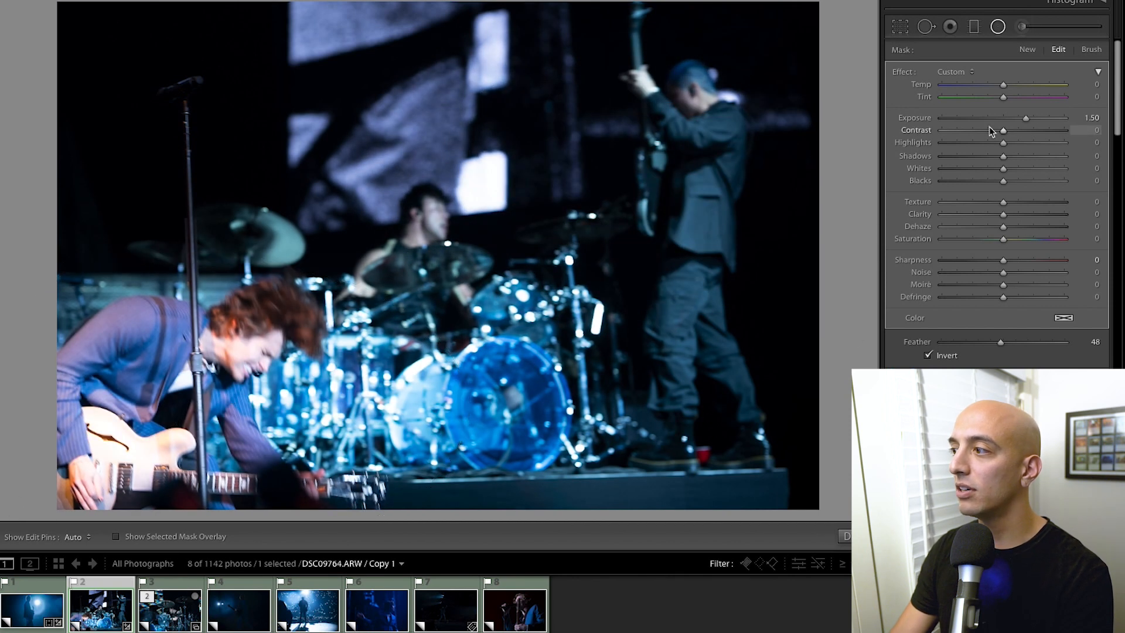
pyautogui.moveTo(1091, 118); pyautogui.dragTo(1055, 119)
pyautogui.click(928, 356)
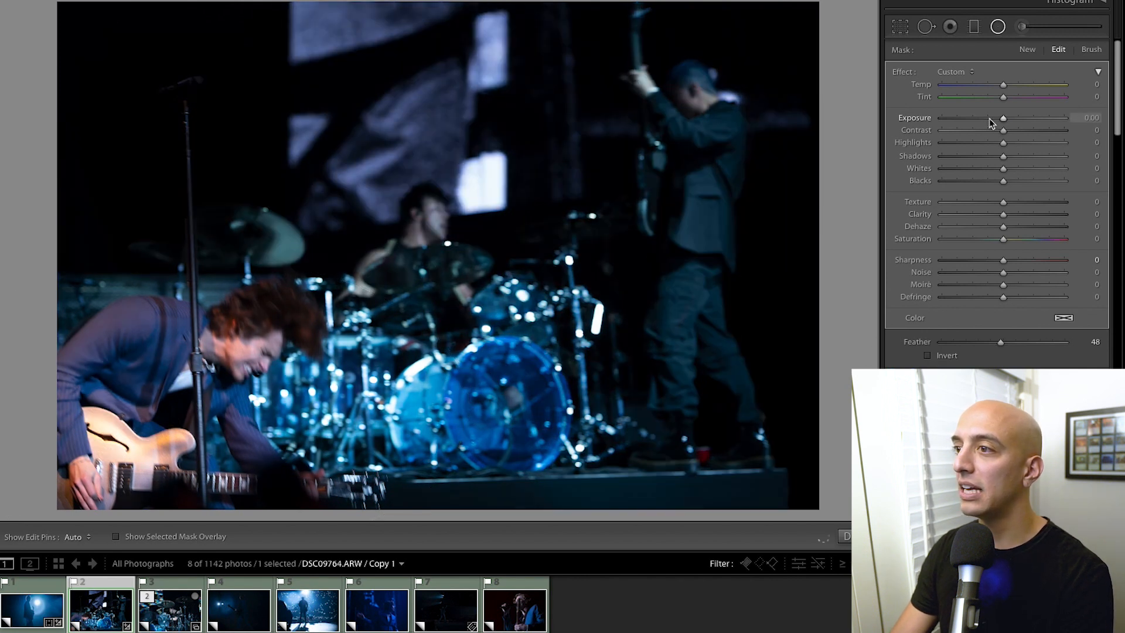
# Step: Set the radial filter's Highlights to -32, compare the image with and without the filter, and finish the adjustment
pyautogui.moveTo(977, 143); pyautogui.dragTo(983, 143)
pyautogui.click(893, 393)
pyautogui.click(892, 394)
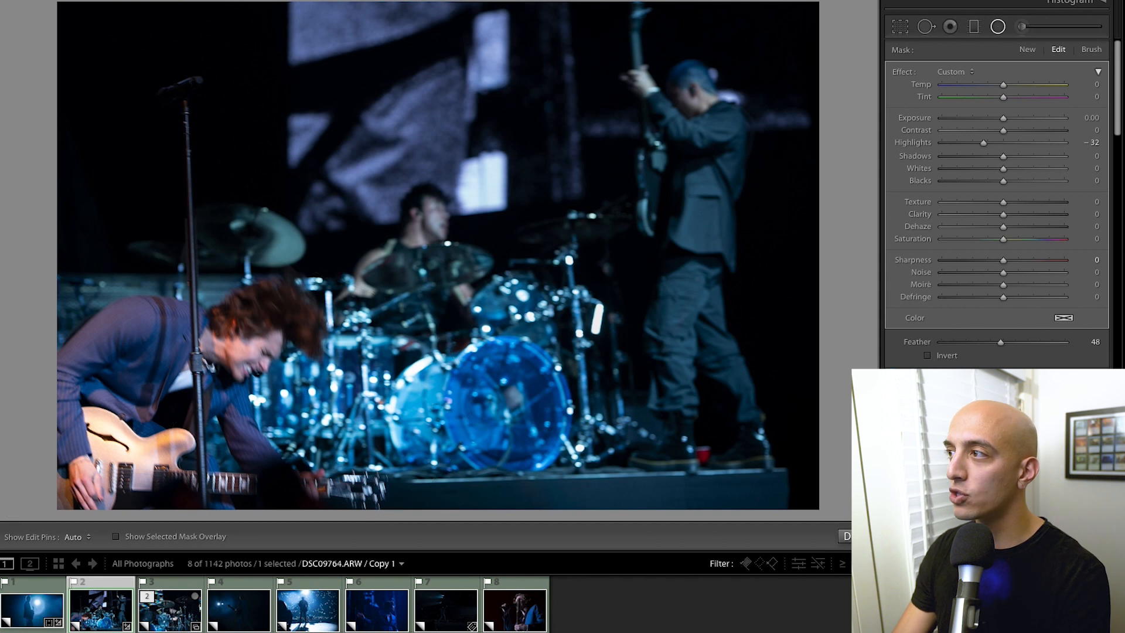
pyautogui.click(844, 536)
# Step: Crop a thin strip off the upper edge of the photo and apply the crop
pyautogui.click(901, 27)
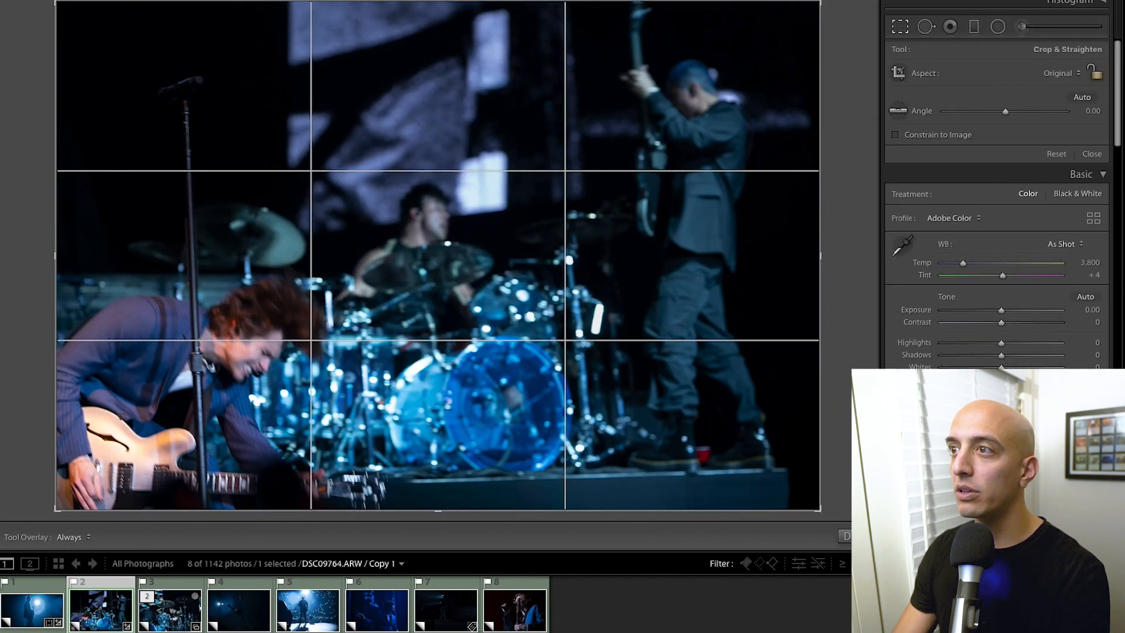
pyautogui.moveTo(400, 1); pyautogui.dragTo(401, 11)
pyautogui.press('Return')
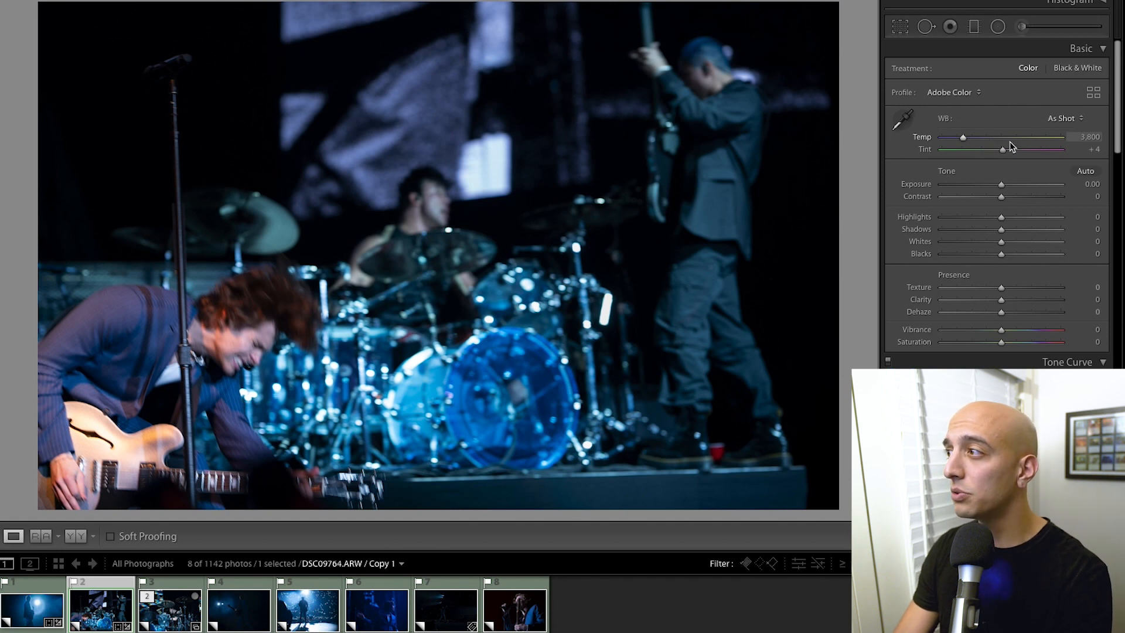
# Step: Compare the photo's Color and Black & White treatments and settle on Black & White
pyautogui.click(1078, 68)
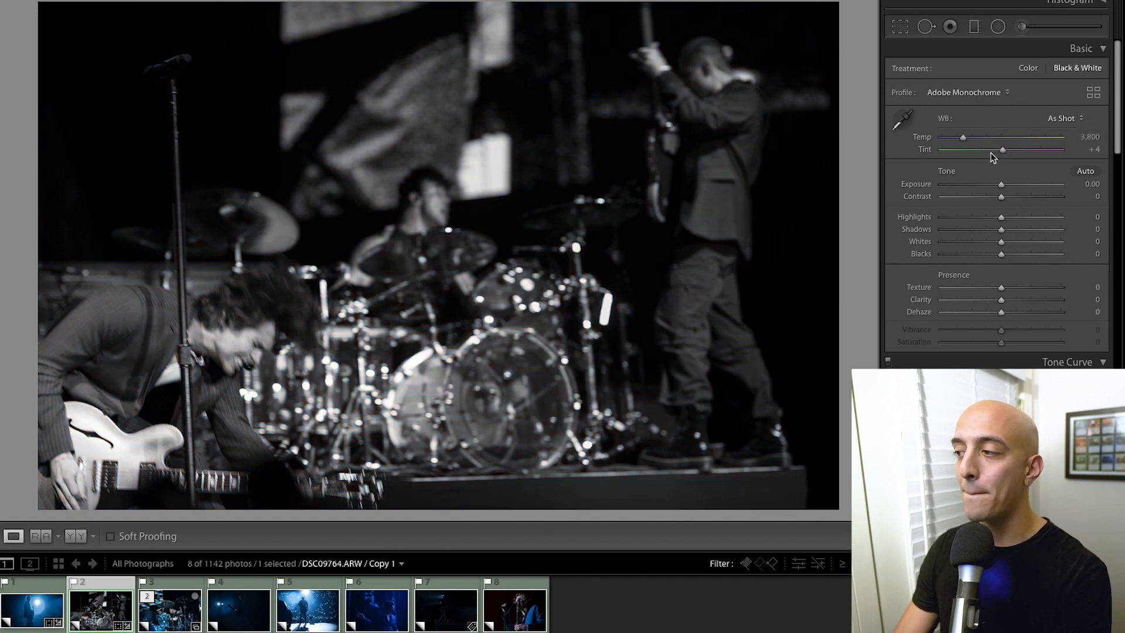
pyautogui.scroll(-3, 1025, 182)
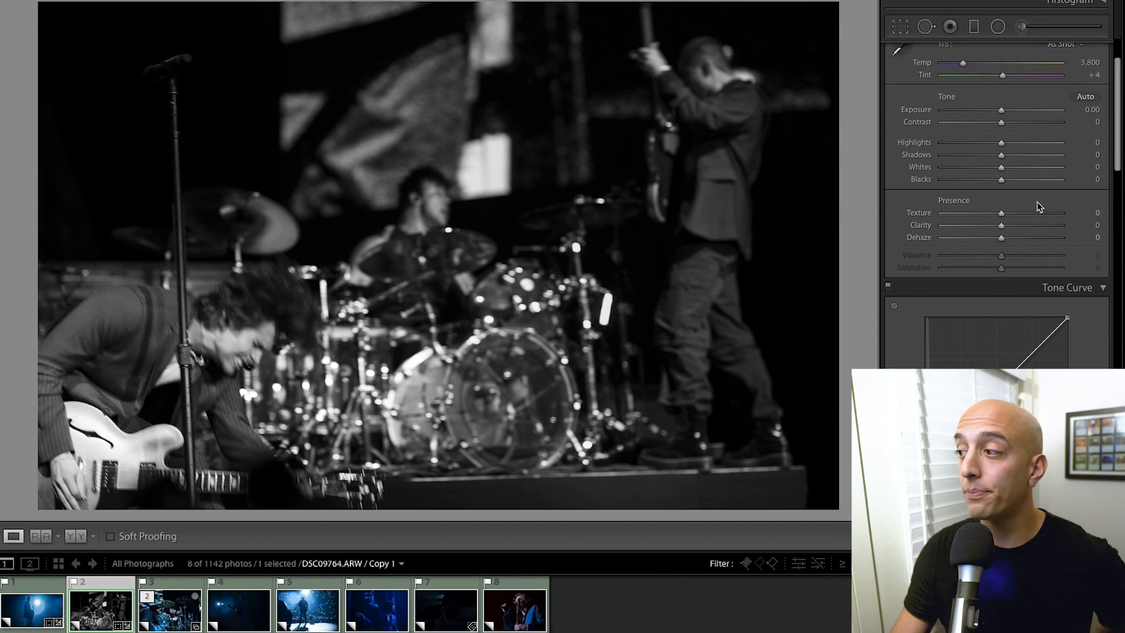
pyautogui.scroll(-3, 1038, 212)
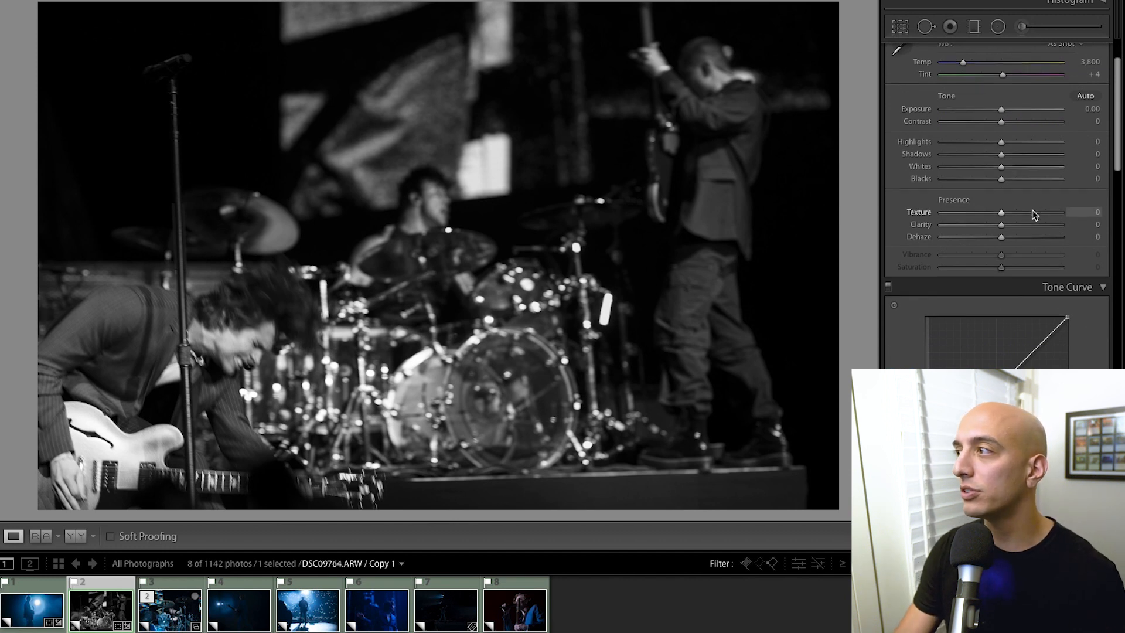
pyautogui.scroll(5, 1060, 146)
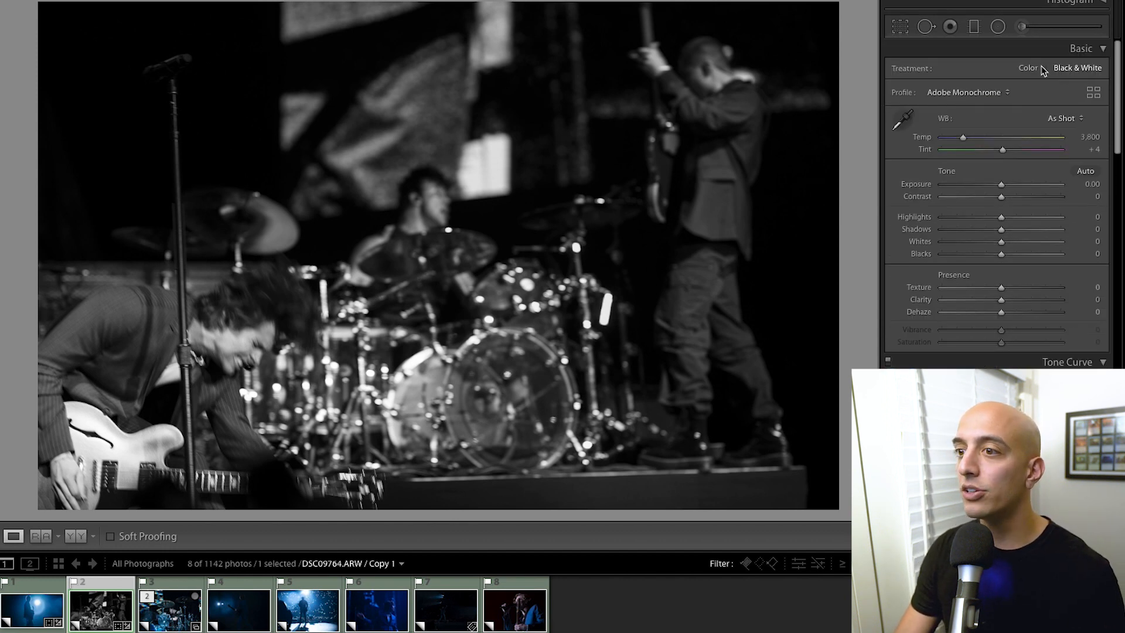
pyautogui.click(1042, 69)
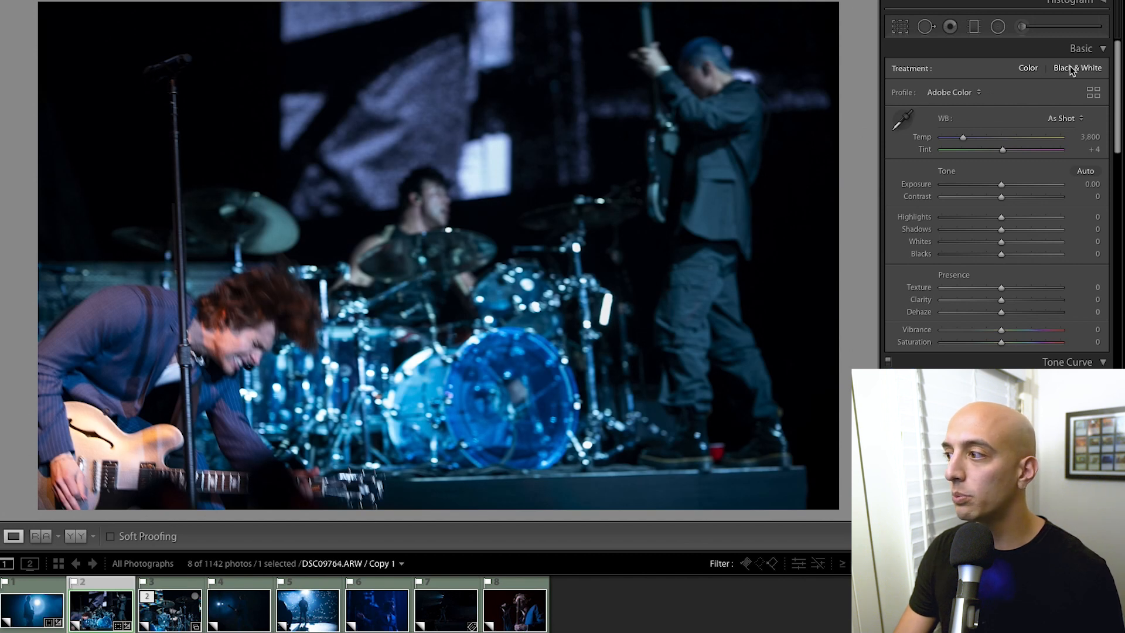
pyautogui.click(1071, 69)
# Step: Adjust the Black & White Mix to Blue +34 and Yellow +20, and darken the guitar body to Red -6 and Orange -19
pyautogui.scroll(-10, 1084, 276)
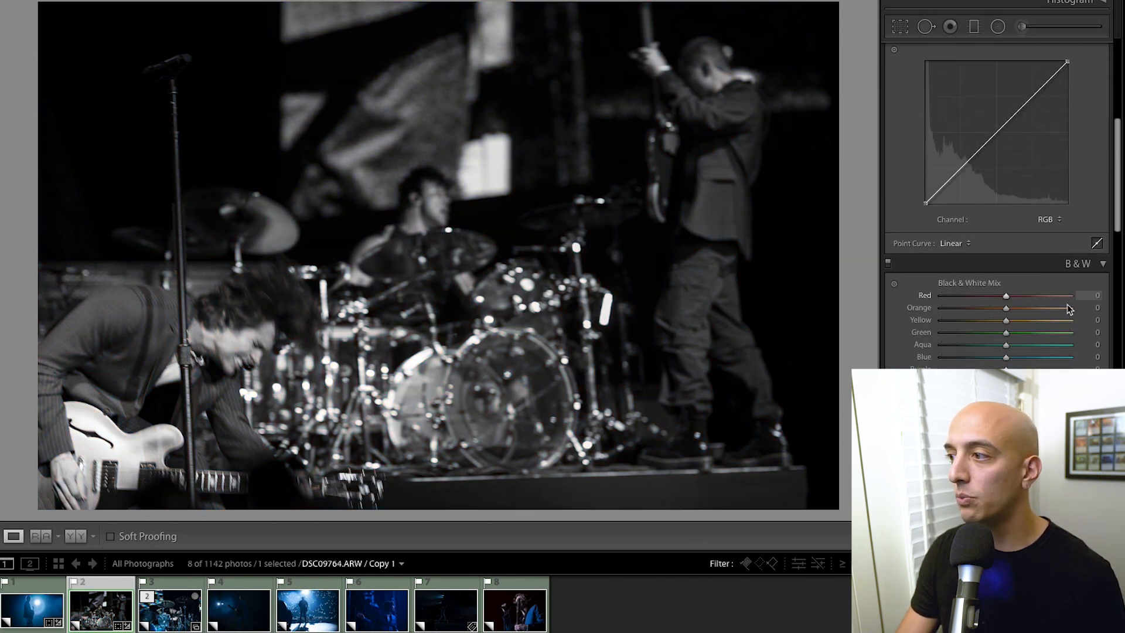
pyautogui.moveTo(1038, 364)
pyautogui.mouseDown()
pyautogui.moveTo(1054, 358)
pyautogui.moveTo(1019, 358)
pyautogui.moveTo(1030, 358)
pyautogui.mouseUp()
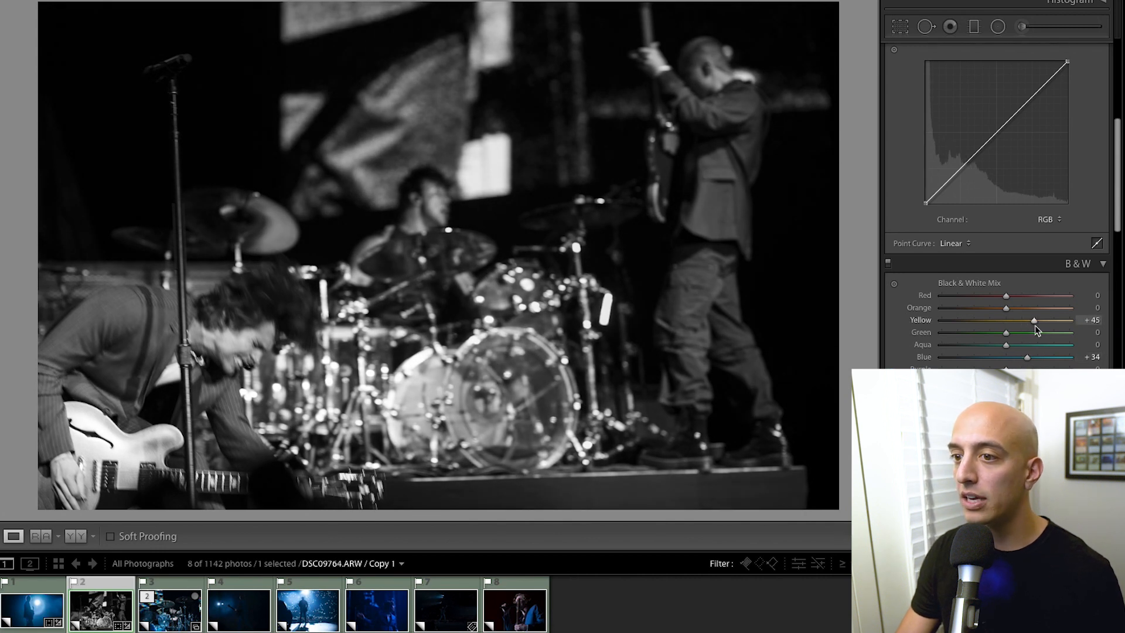
pyautogui.moveTo(1028, 320); pyautogui.dragTo(1018, 320)
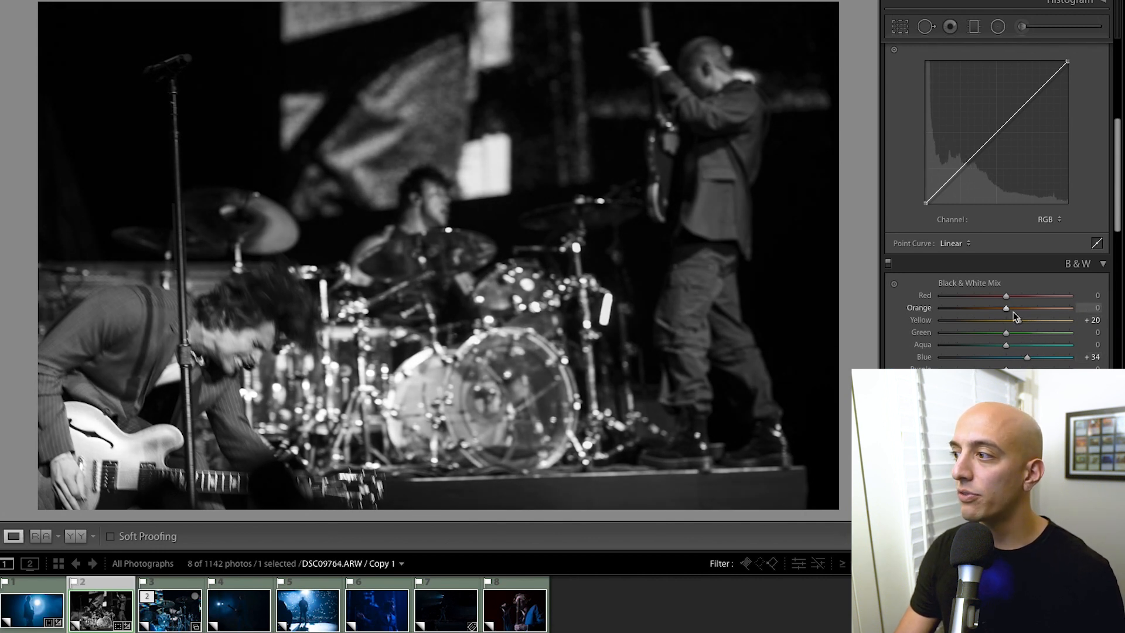
pyautogui.click(894, 284)
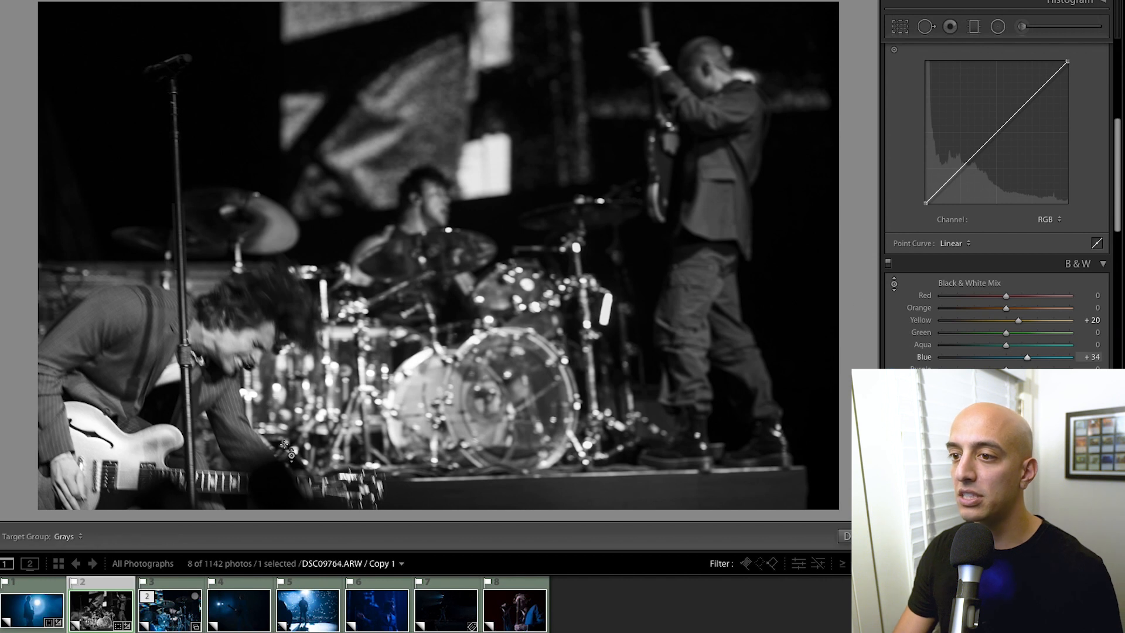
pyautogui.moveTo(162, 454)
pyautogui.mouseDown()
pyautogui.moveTo(162, 442)
pyautogui.moveTo(161, 463)
pyautogui.mouseUp()
pyautogui.click(846, 536)
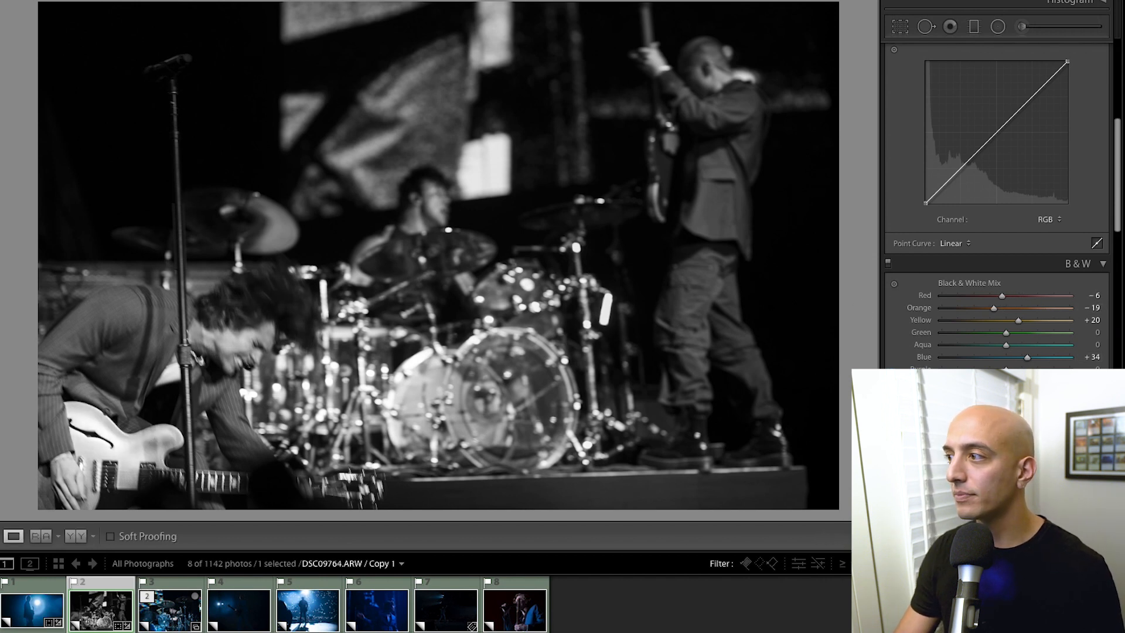
# Step: Shape the RGB tone curve with a point in the lower midtones, a point in the highlights and slightly lifted blacks
pyautogui.moveTo(942, 182); pyautogui.dragTo(972, 157)
pyautogui.moveTo(1053, 73); pyautogui.dragTo(1052, 72)
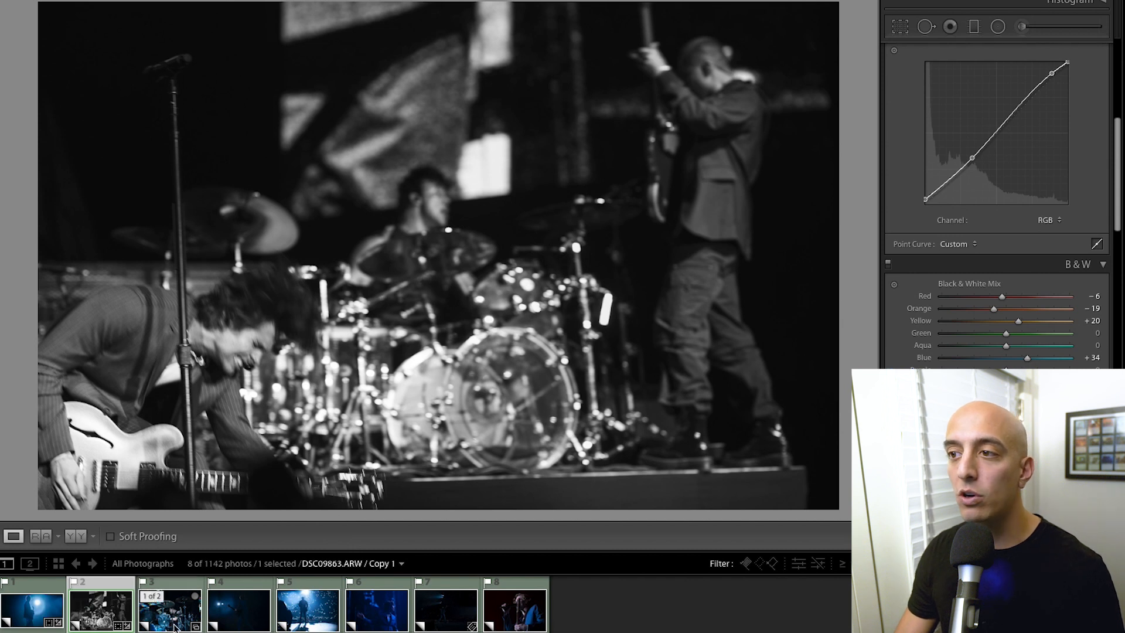
# Step: Open the third photo, DSC09863.ARW, and crop it to a wider format around the drummer, trimming the upper and right edges
pyautogui.click(183, 584)
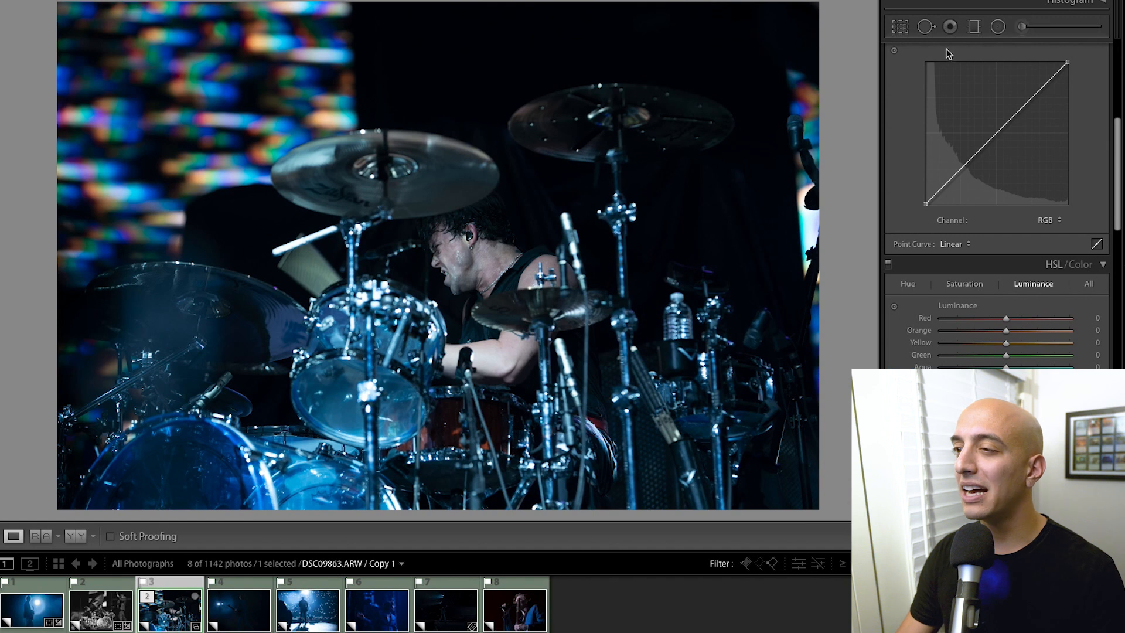
pyautogui.click(900, 27)
pyautogui.moveTo(820, 3); pyautogui.dragTo(804, 62)
pyautogui.press('Return')
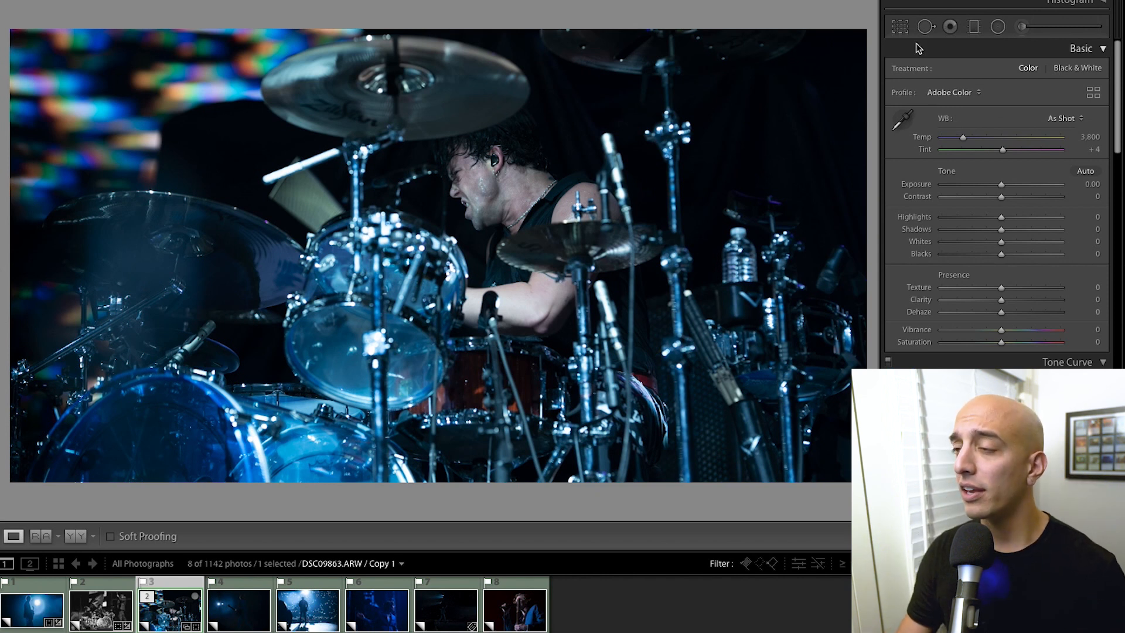
pyautogui.click(897, 33)
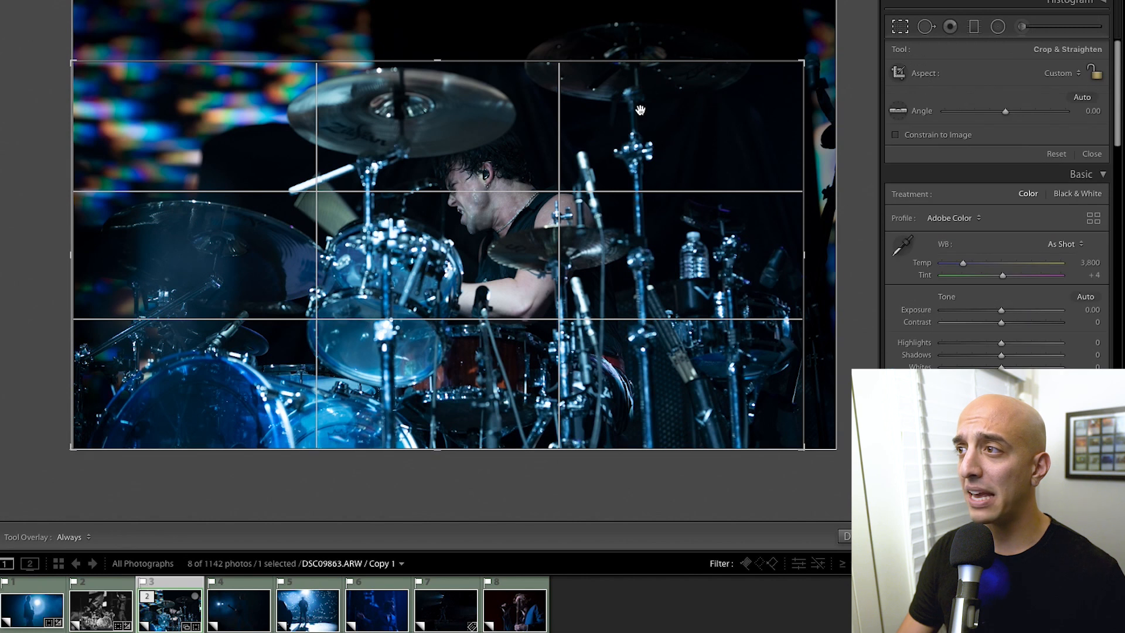
pyautogui.moveTo(438, 61); pyautogui.dragTo(438, 55)
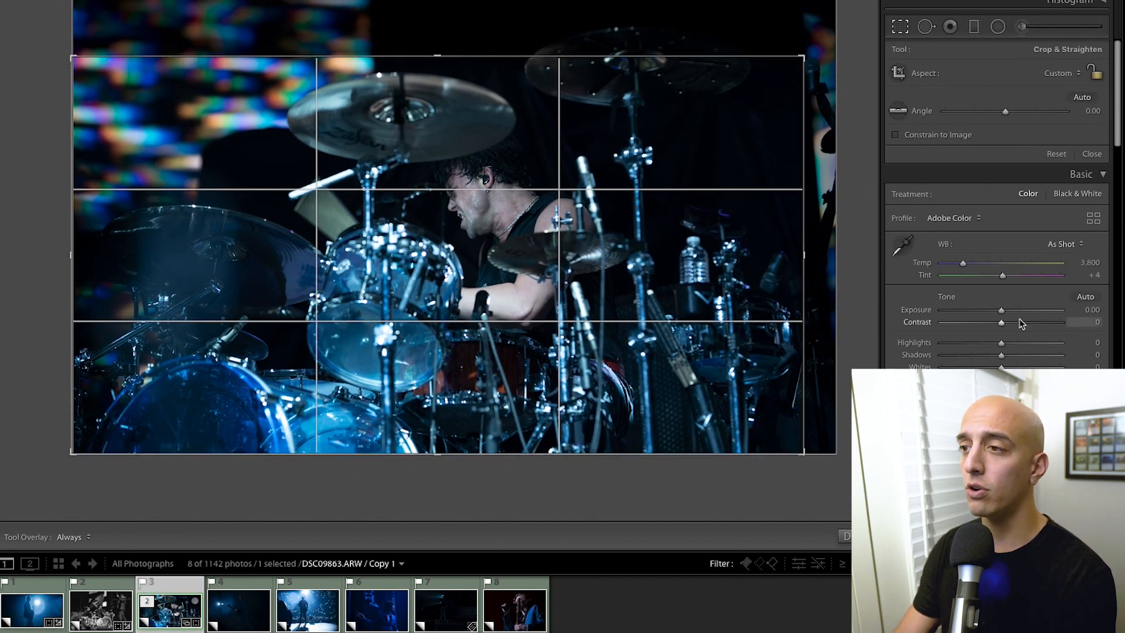
pyautogui.press('Return')
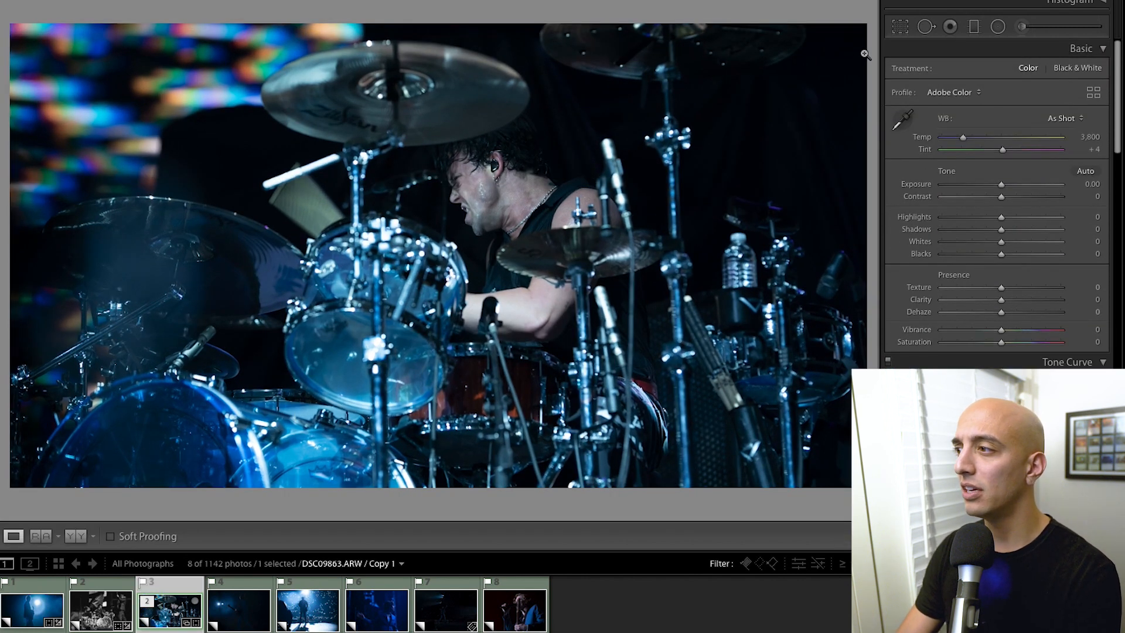
pyautogui.click(901, 28)
pyautogui.moveTo(836, 265); pyautogui.dragTo(790, 267)
pyautogui.press('Return')
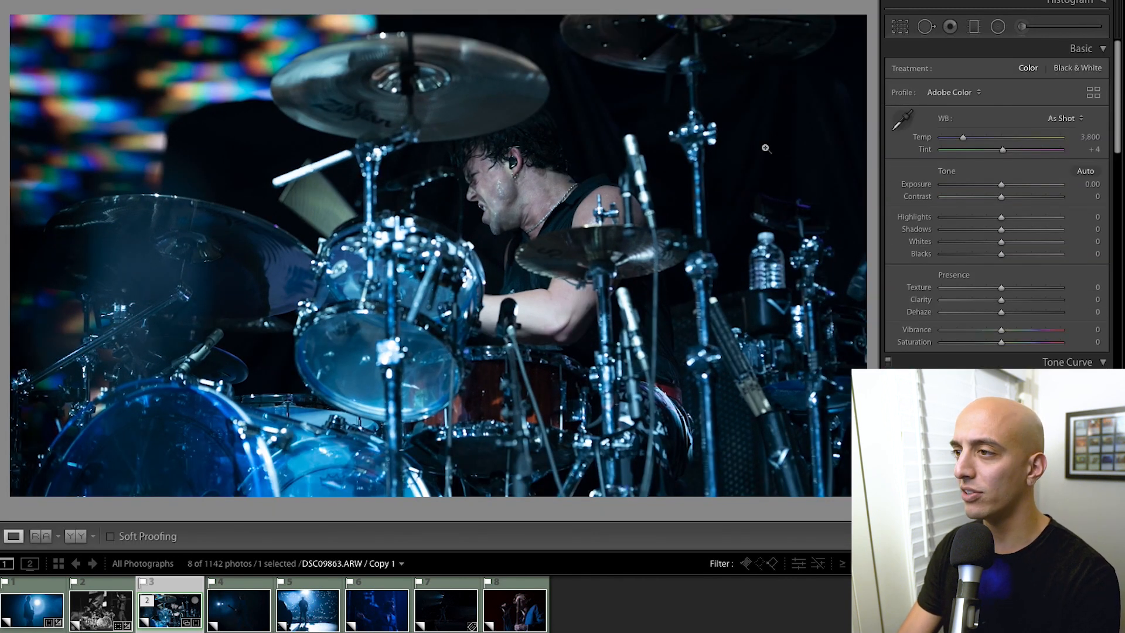
pyautogui.click(400, 267)
pyautogui.moveTo(586, 215); pyautogui.dragTo(394, 306)
pyautogui.moveTo(597, 170); pyautogui.dragTo(382, 219)
pyautogui.moveTo(572, 147); pyautogui.dragTo(570, 328)
pyautogui.click(628, 276)
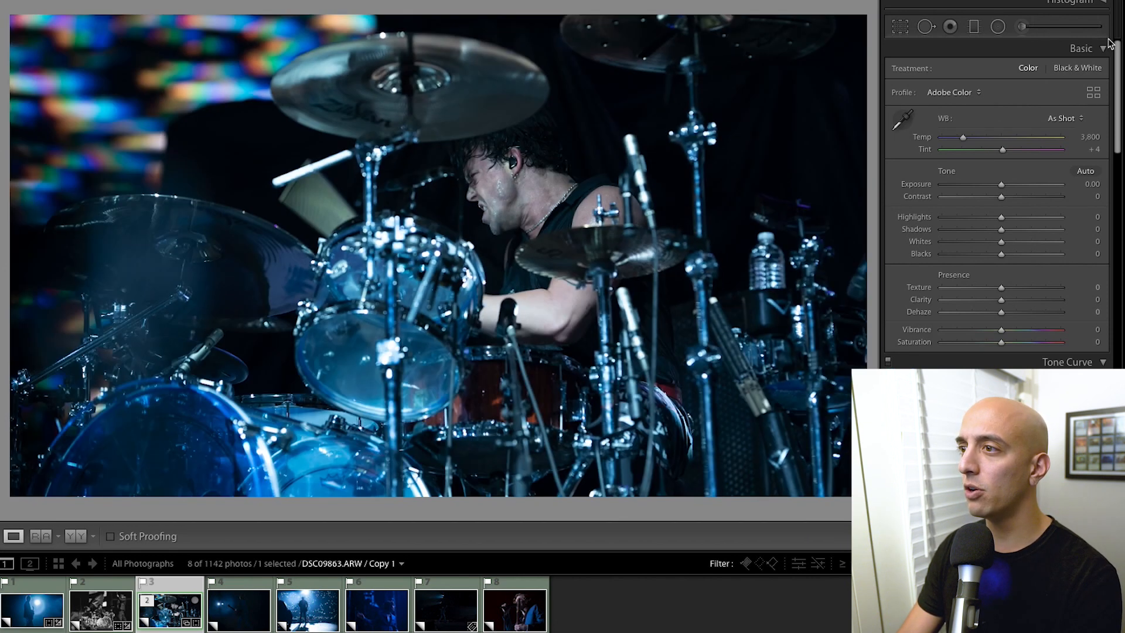
# Step: Convert the drummer photo to Black & White with Blacks +32, Shadows +45, Exposure +0.65 and Contrast +24
pyautogui.click(1077, 68)
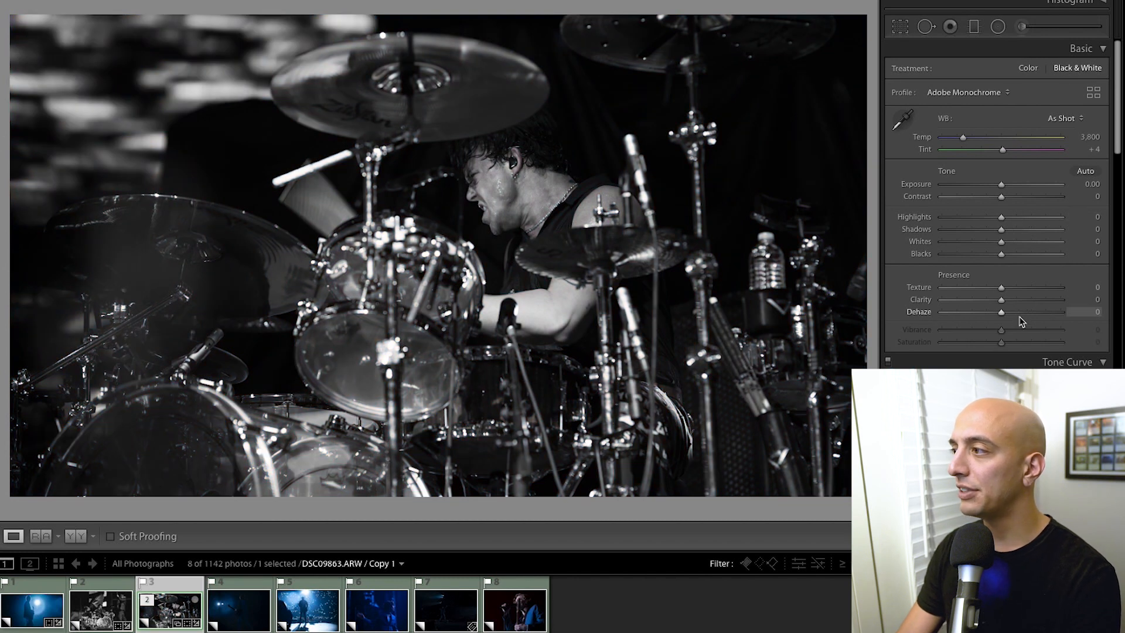
pyautogui.click(1020, 254)
pyautogui.moveTo(1025, 232); pyautogui.dragTo(1028, 231)
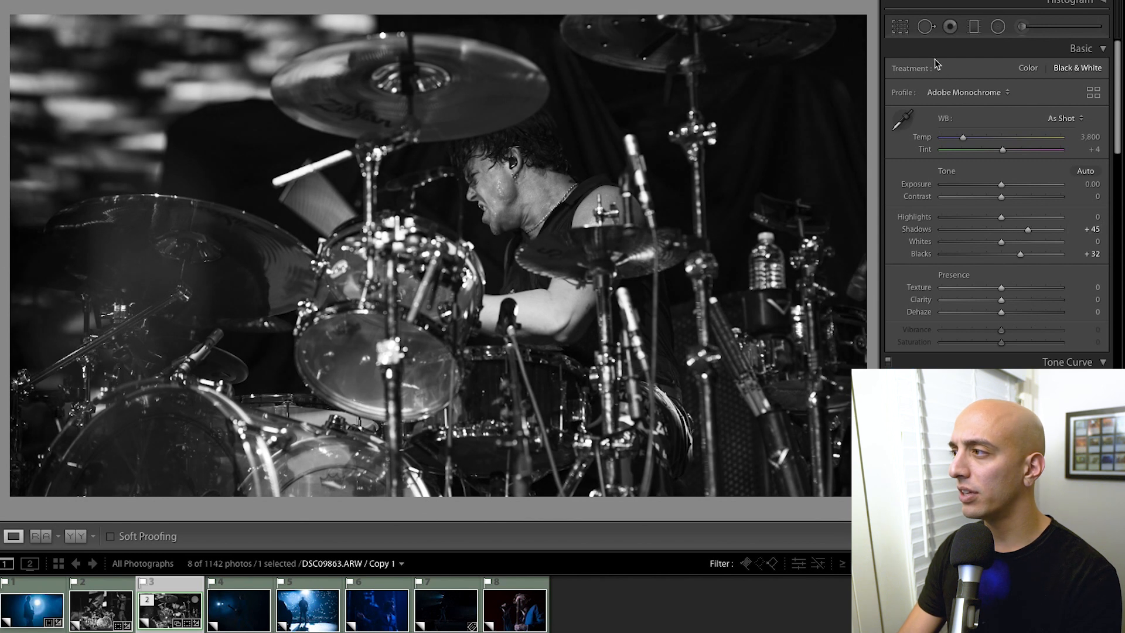
pyautogui.click(1009, 184)
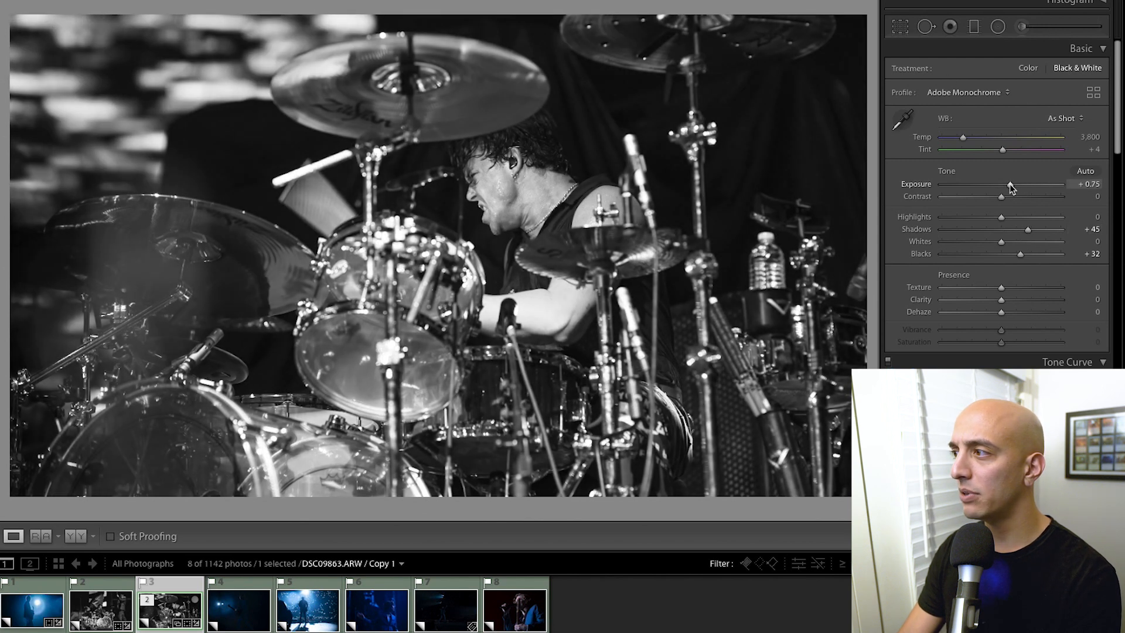
pyautogui.moveTo(1009, 198); pyautogui.dragTo(1017, 198)
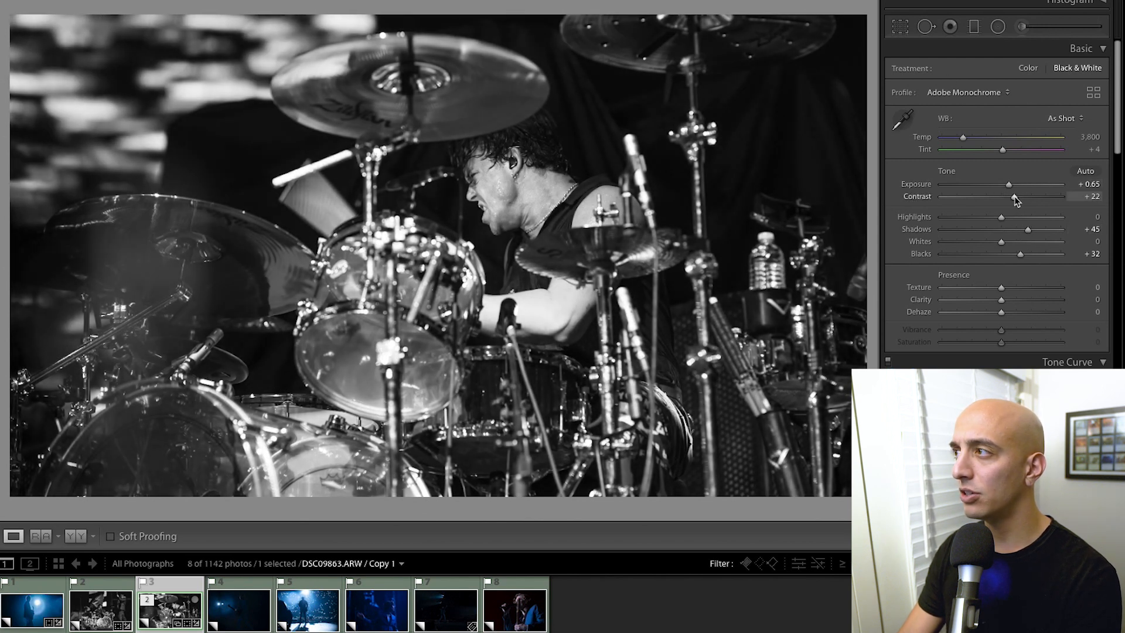
# Step: Darken the right side and the upper-left corner of the drummer photo with two graduated filters at Exposure -0.62
pyautogui.click(974, 27)
pyautogui.moveTo(730, 229); pyautogui.dragTo(483, 286)
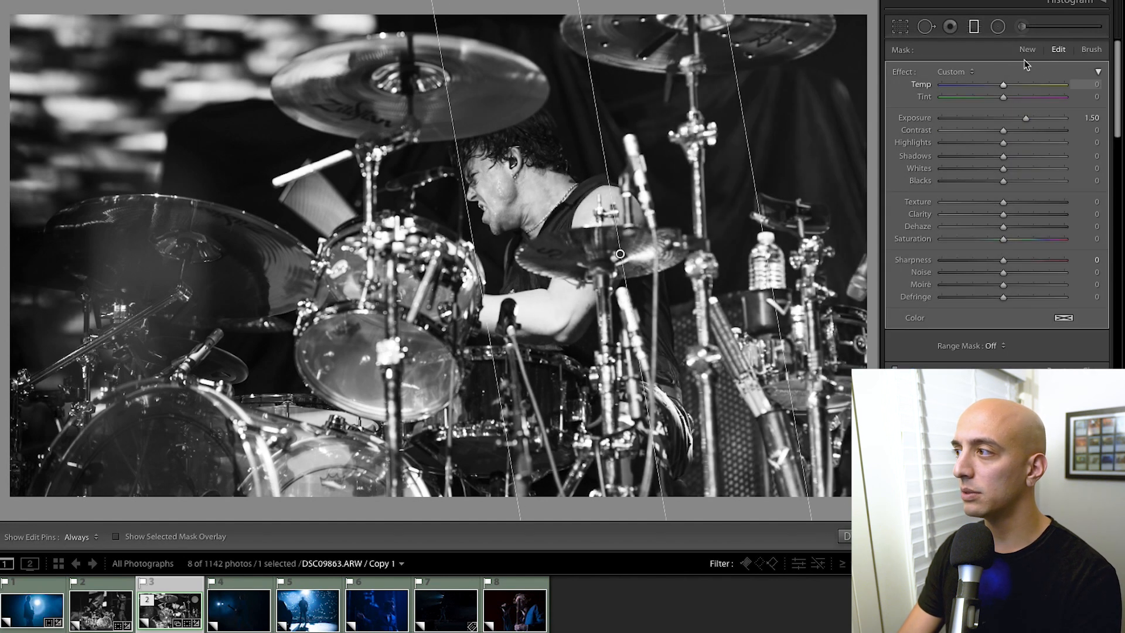
pyautogui.moveTo(1025, 117); pyautogui.dragTo(994, 118)
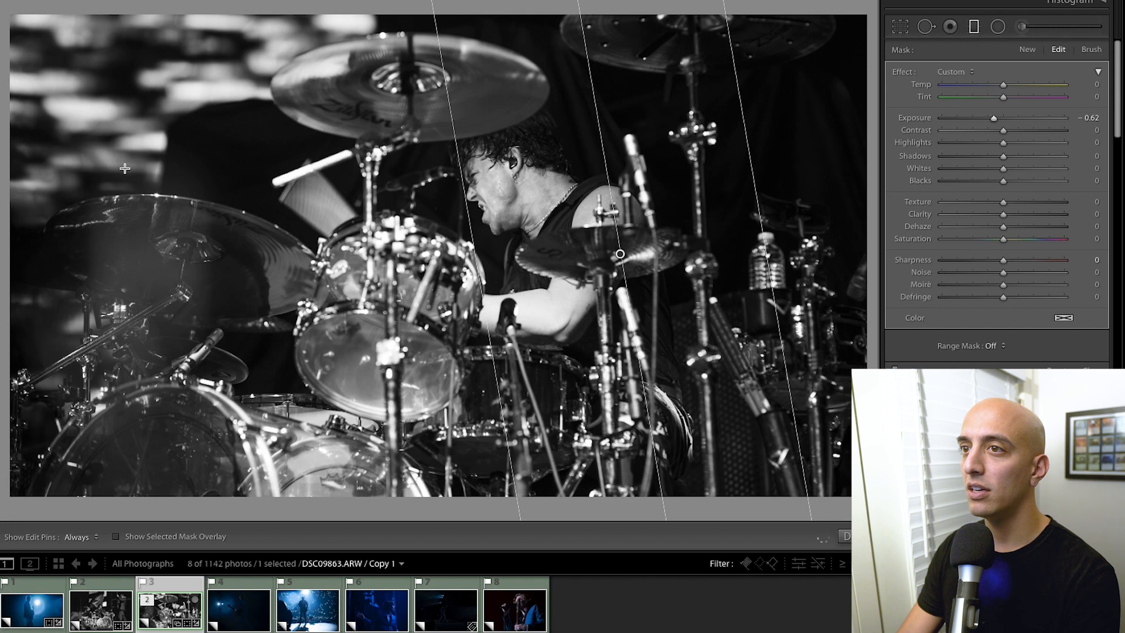
pyautogui.moveTo(135, 69); pyautogui.dragTo(280, 298)
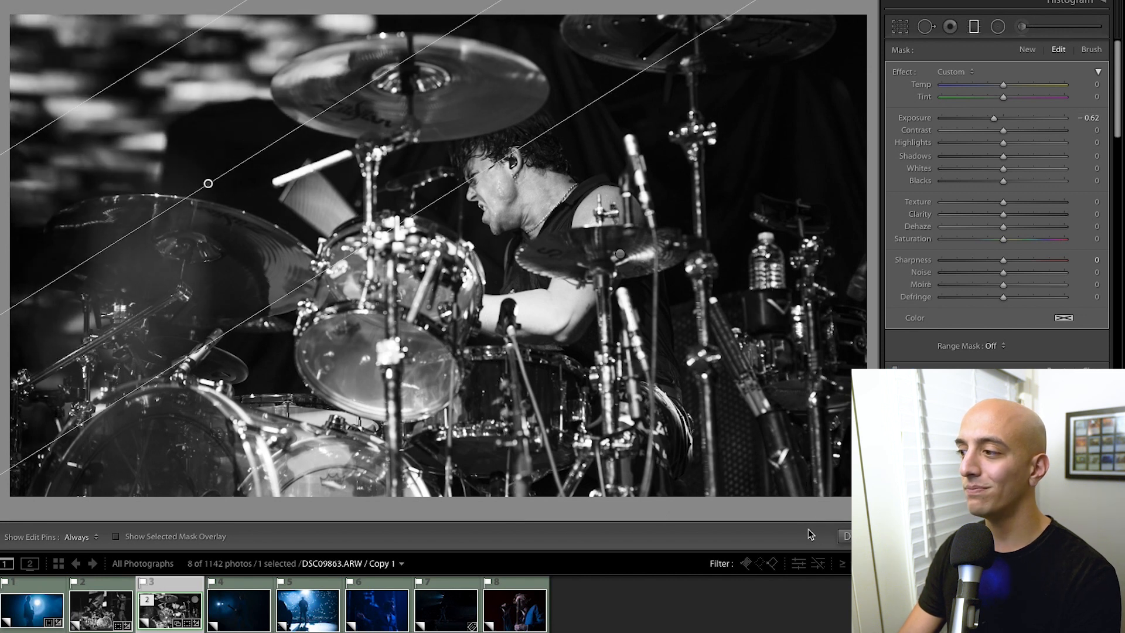
pyautogui.click(846, 536)
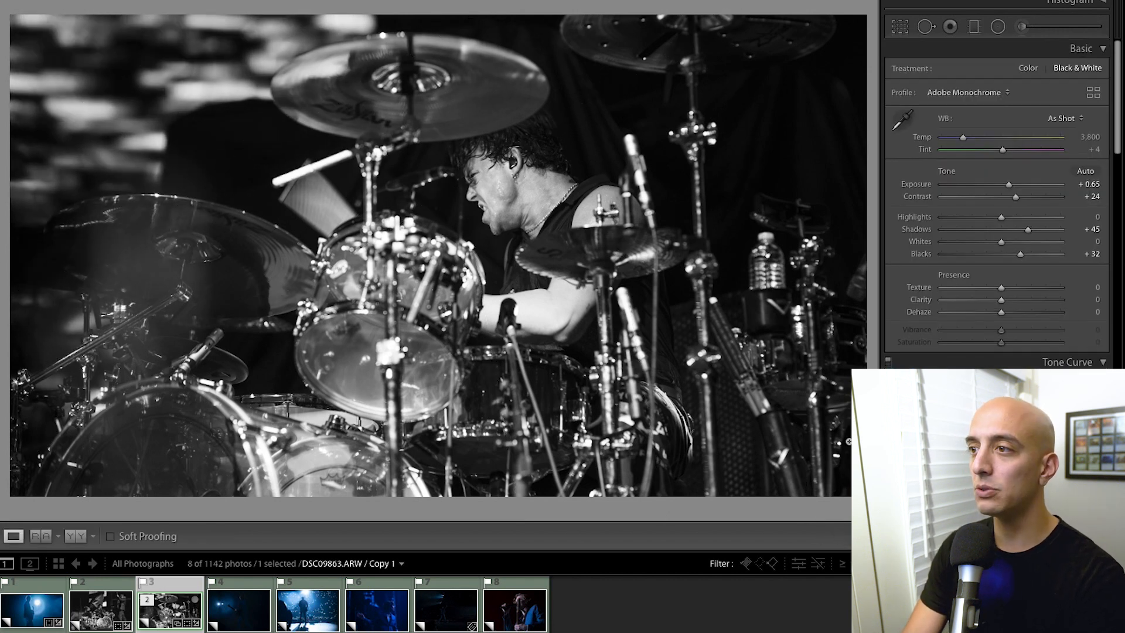
# Step: Compare the before and after versions of the drummer photo repeatedly
pyautogui.press('\\')
pyautogui.press('\\')
pyautogui.press('\\')
pyautogui.press('\\')
pyautogui.press('\\')
pyautogui.press('\\')
pyautogui.press('\\')
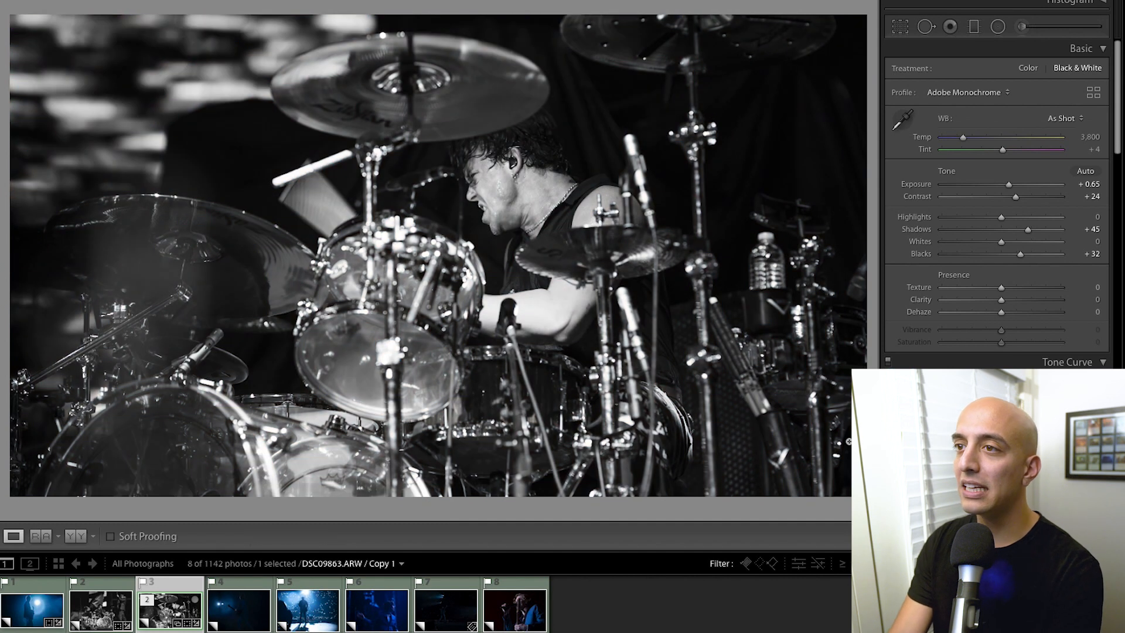
pyautogui.press('\\')
pyautogui.press('\\')
pyautogui.press('\\')
pyautogui.press('\\')
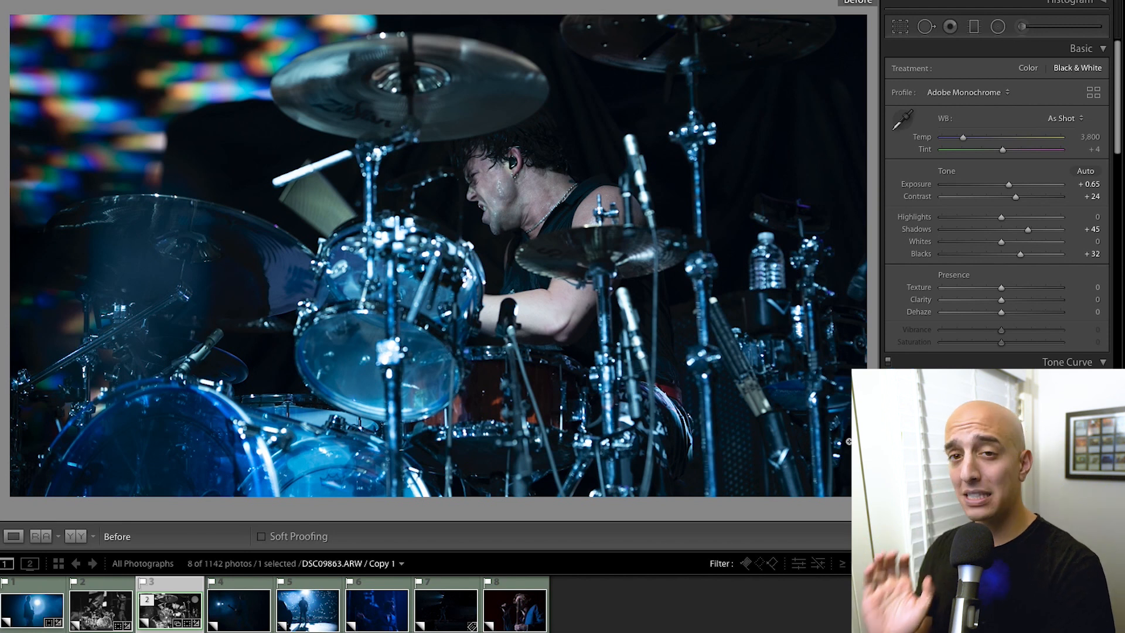
pyautogui.press('\\')
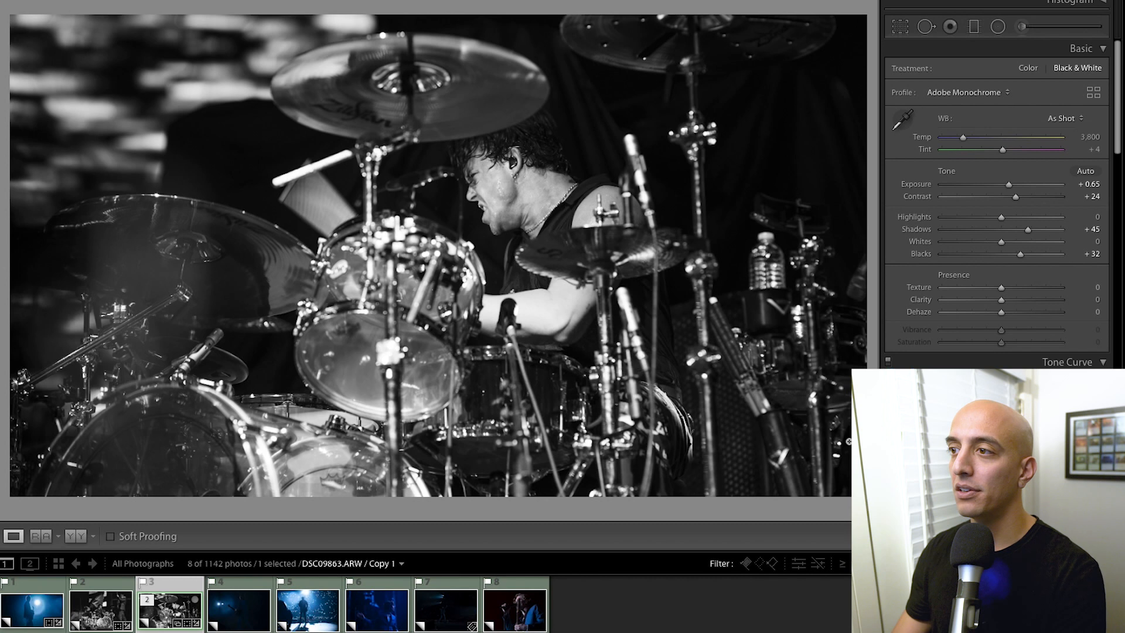
# Step: Open the fourth photo, DSC09890.ARW, and set Exposure to +2.15 and Contrast to +56
pyautogui.press('Right')
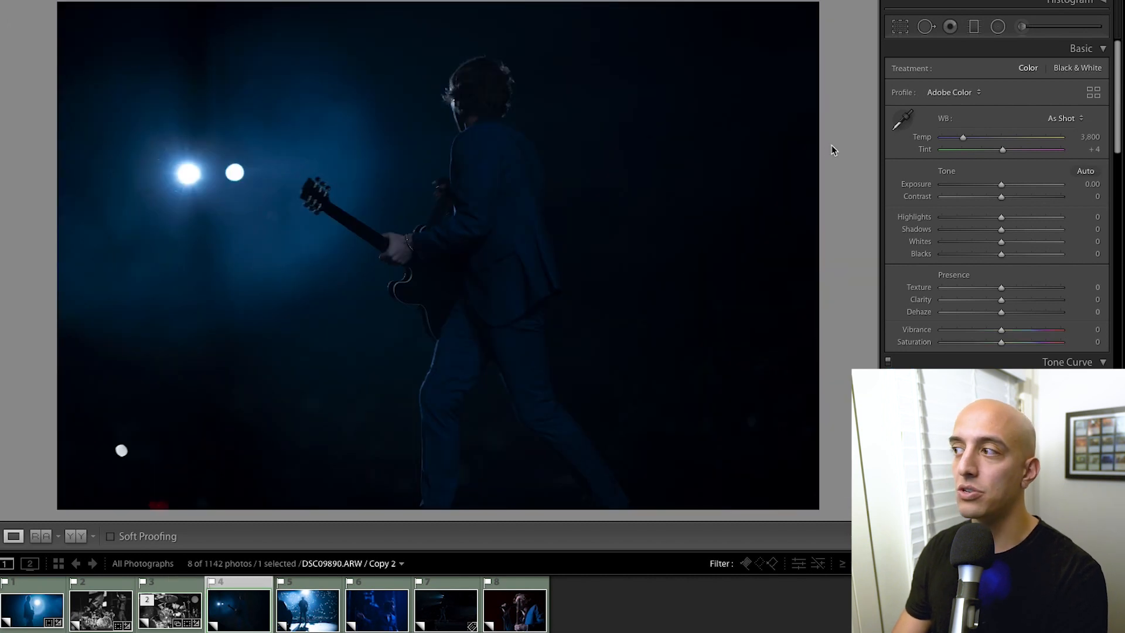
pyautogui.moveTo(1028, 186)
pyautogui.mouseDown()
pyautogui.moveTo(1018, 184)
pyautogui.moveTo(1029, 201)
pyautogui.mouseUp()
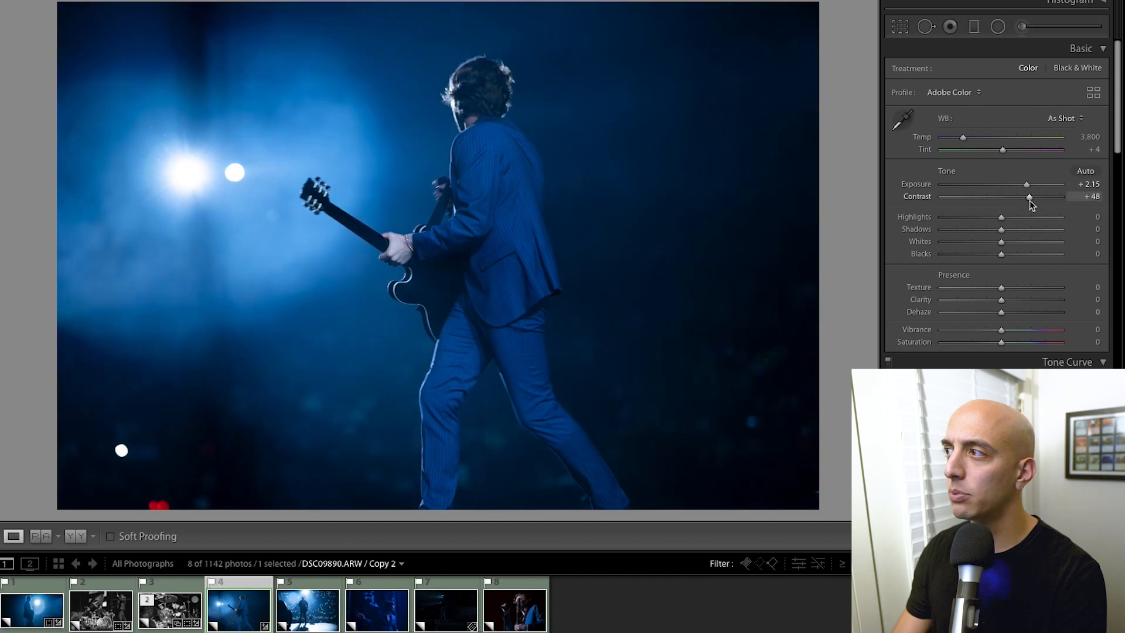
# Step: Heal away the white and red lights at the lower left, the small blue spot at the right, and the smaller light beside the spotlight
pyautogui.click(925, 27)
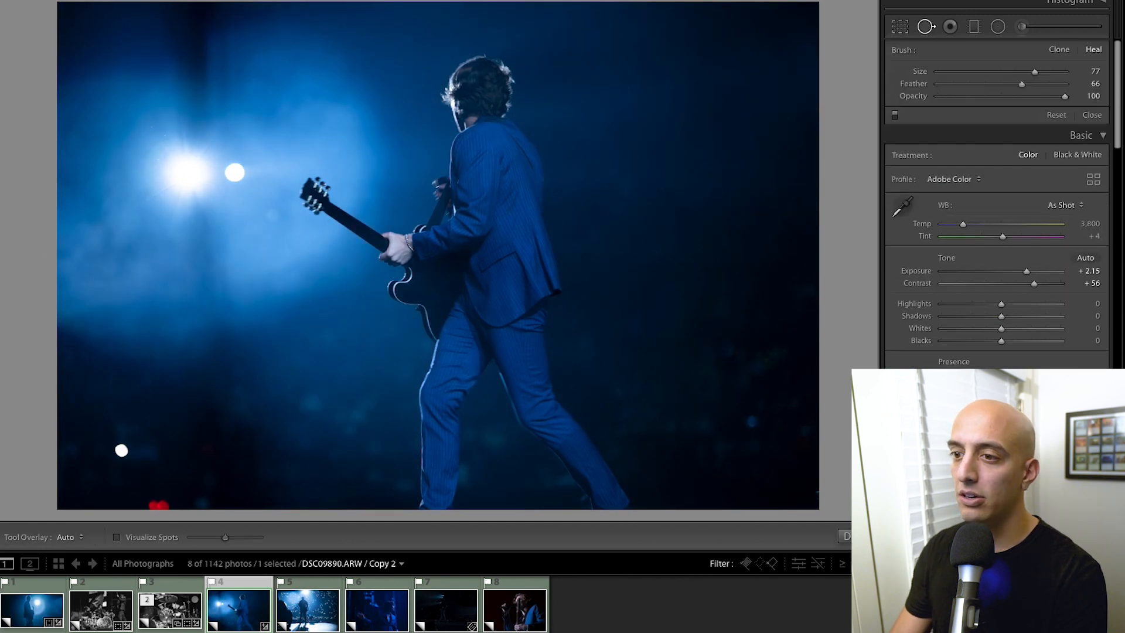
pyautogui.click(121, 449)
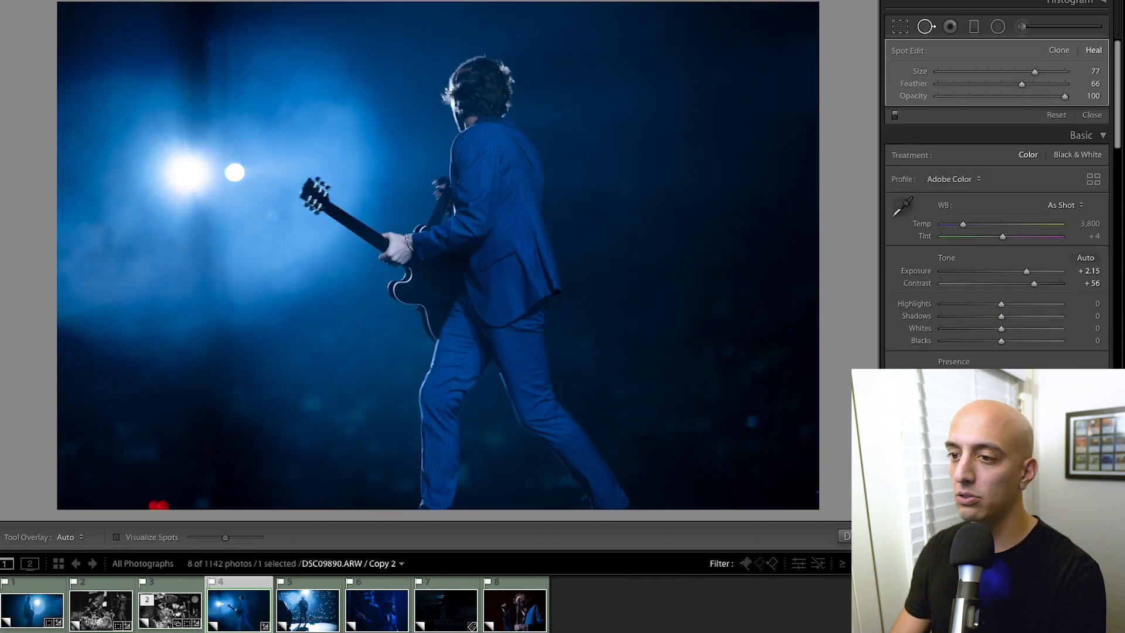
pyautogui.click(160, 502)
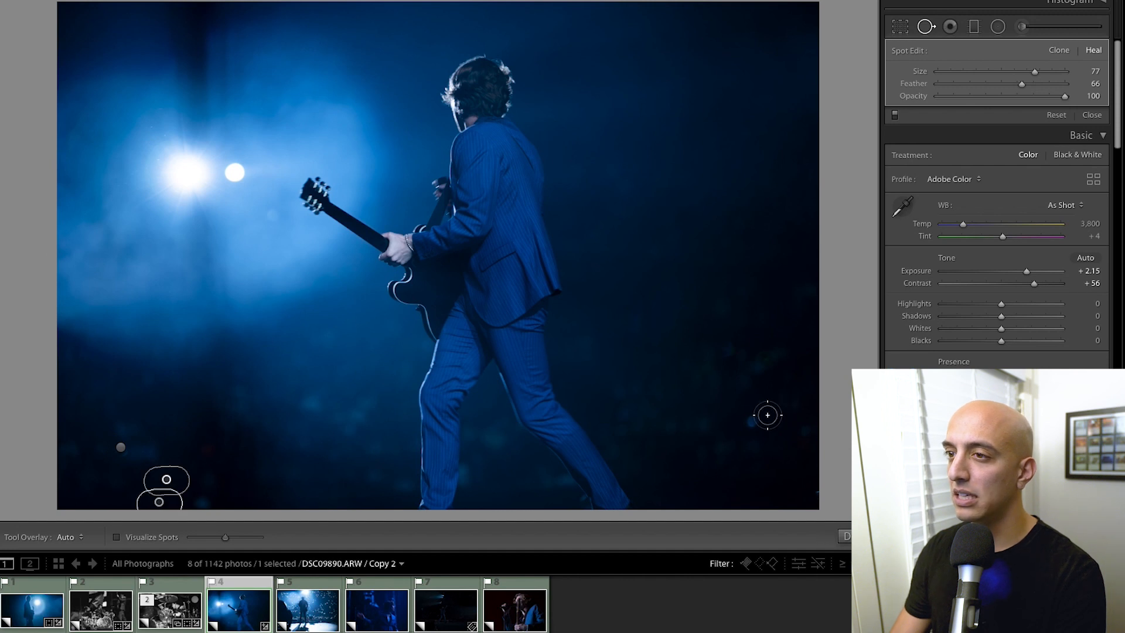
pyautogui.click(845, 537)
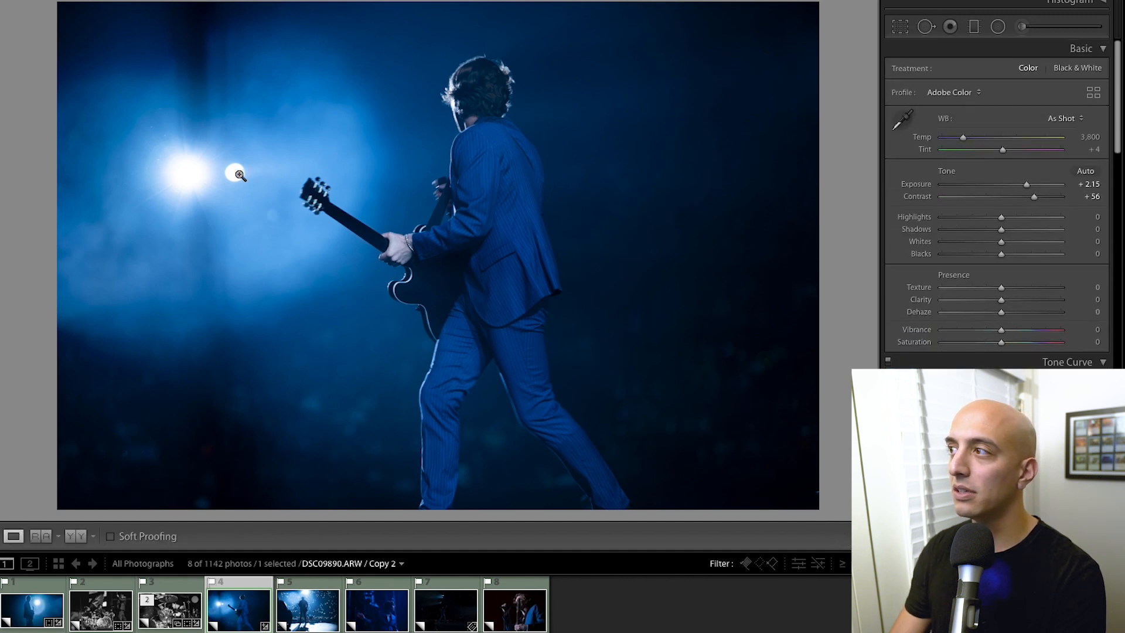
pyautogui.click(926, 27)
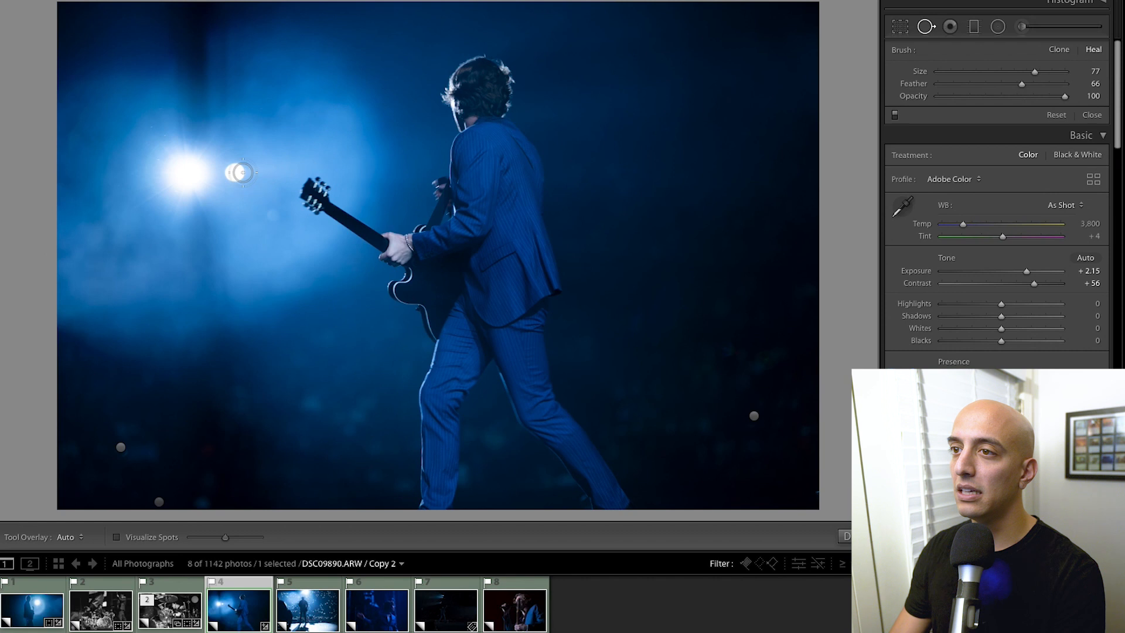
pyautogui.moveTo(232, 169); pyautogui.dragTo(234, 178)
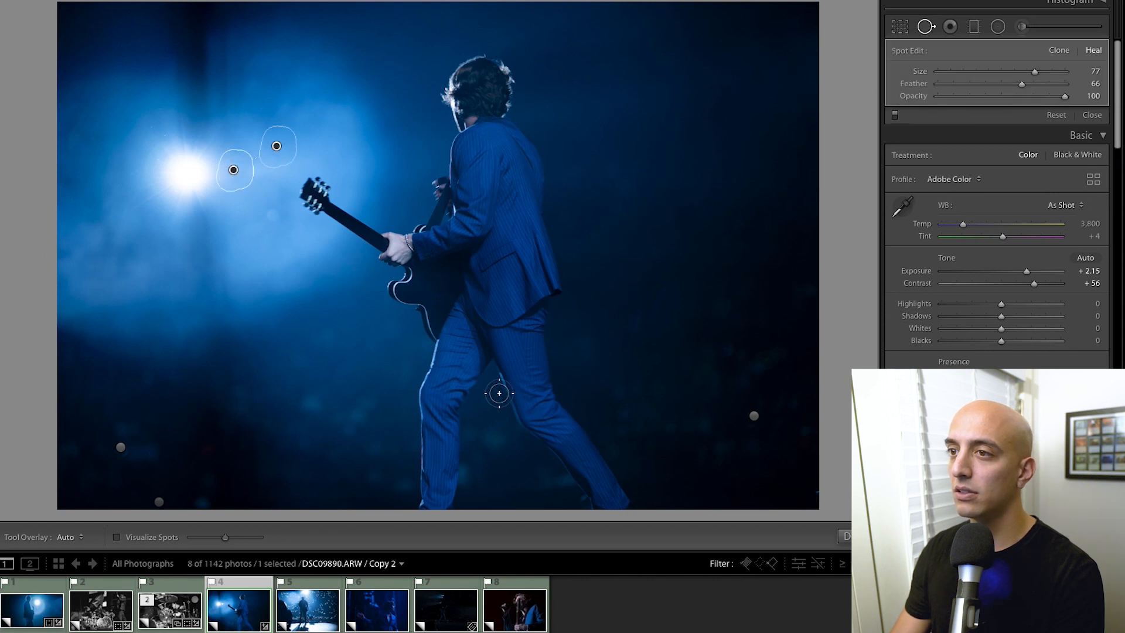
pyautogui.click(846, 537)
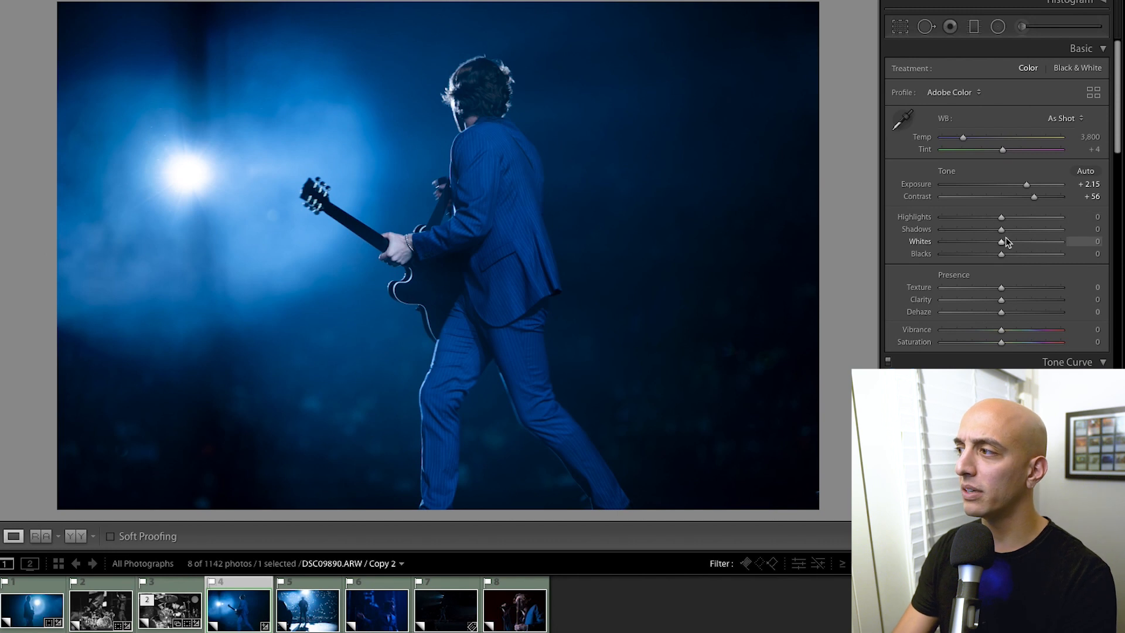
# Step: Set the guitarist photo's Exposure to +0.70, Whites to +70 and Highlights to -19
pyautogui.moveTo(1025, 184); pyautogui.dragTo(1010, 185)
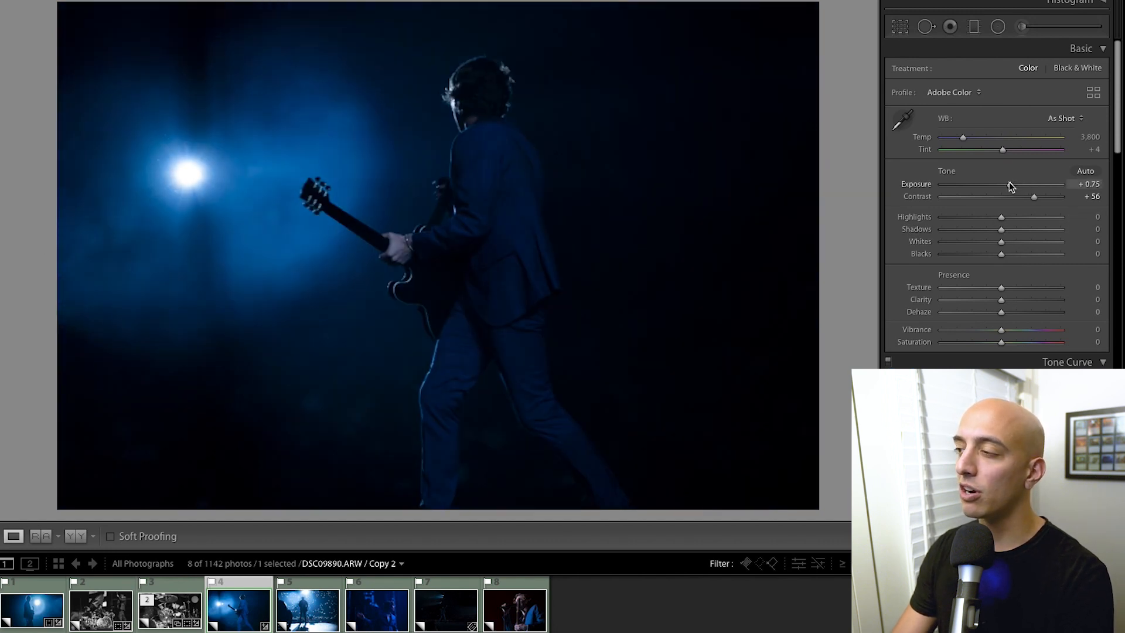
pyautogui.moveTo(1022, 243); pyautogui.dragTo(1046, 251)
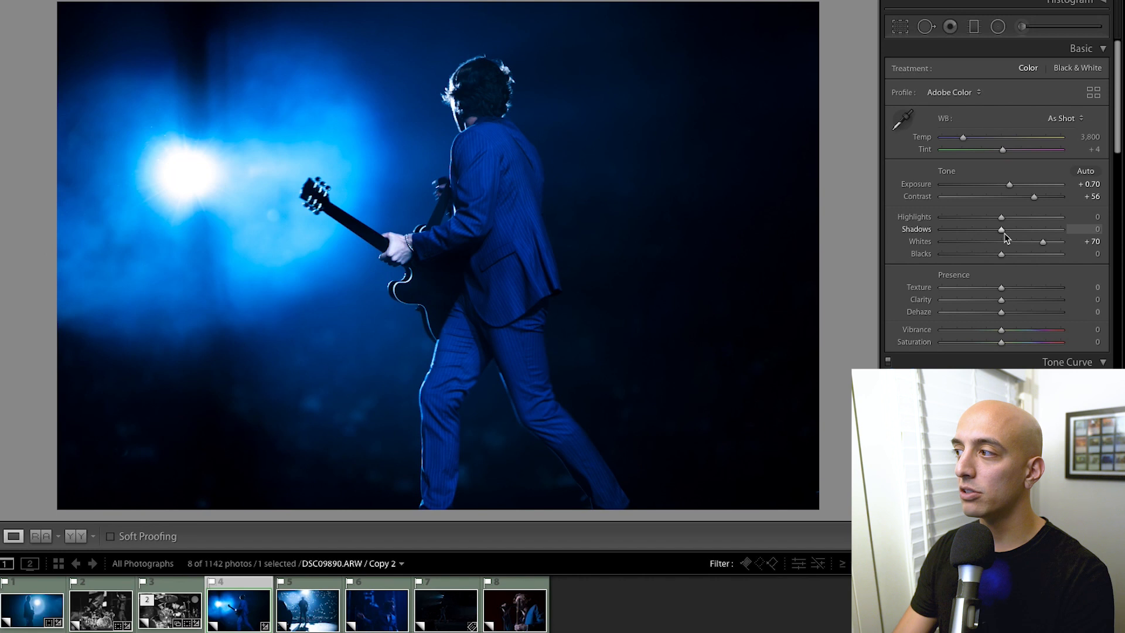
pyautogui.click(1017, 217)
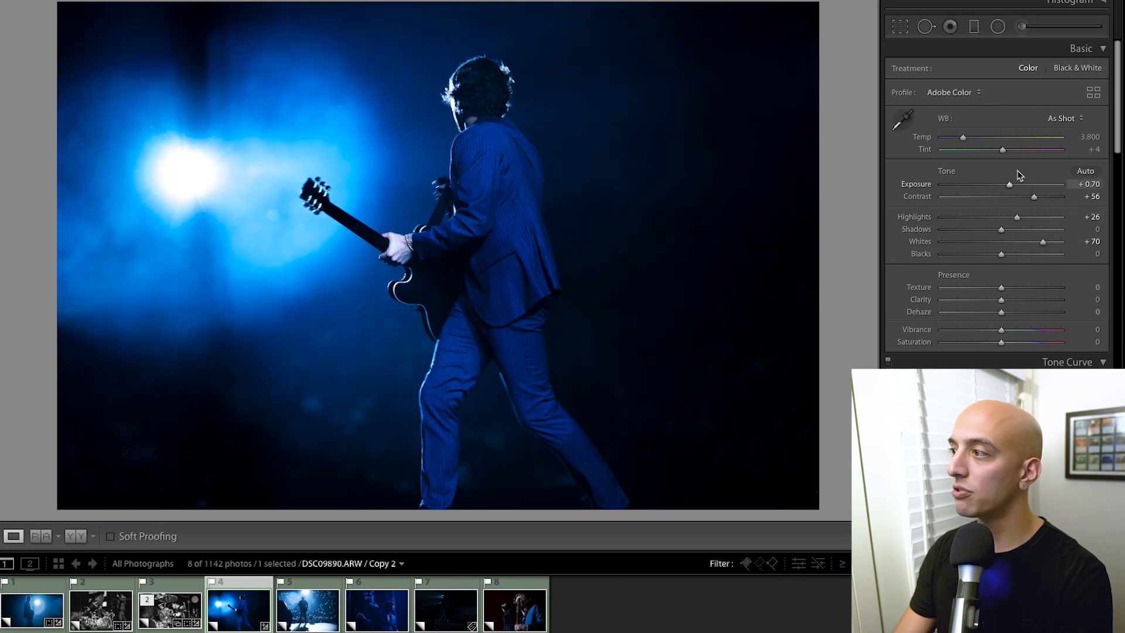
pyautogui.click(990, 217)
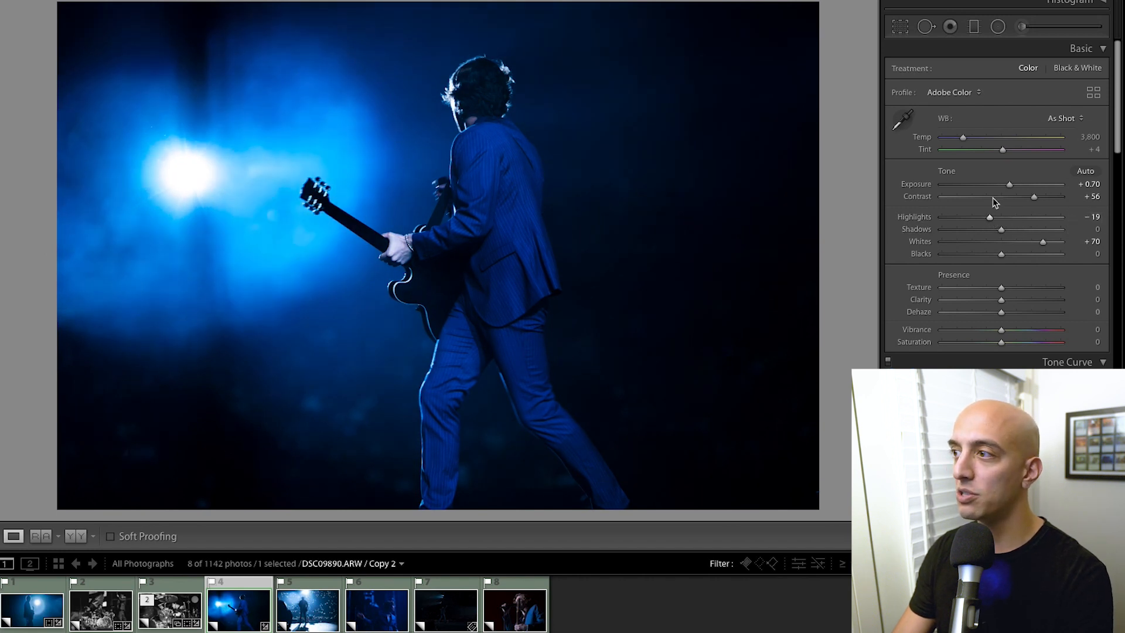
# Step: Warm the guitarist photo to Temp 6,552 and set Dehaze -6, Highlights +9, Exposure +1.30 and Blacks -36
pyautogui.click(1000, 137)
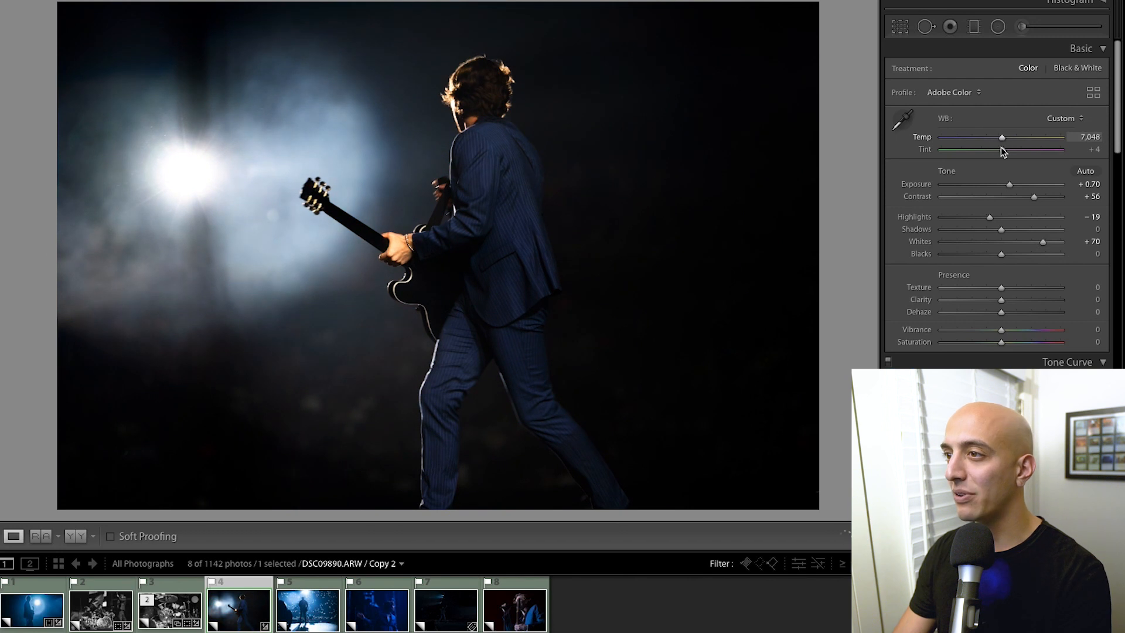
pyautogui.moveTo(992, 147)
pyautogui.mouseDown()
pyautogui.moveTo(978, 148)
pyautogui.moveTo(995, 146)
pyautogui.mouseUp()
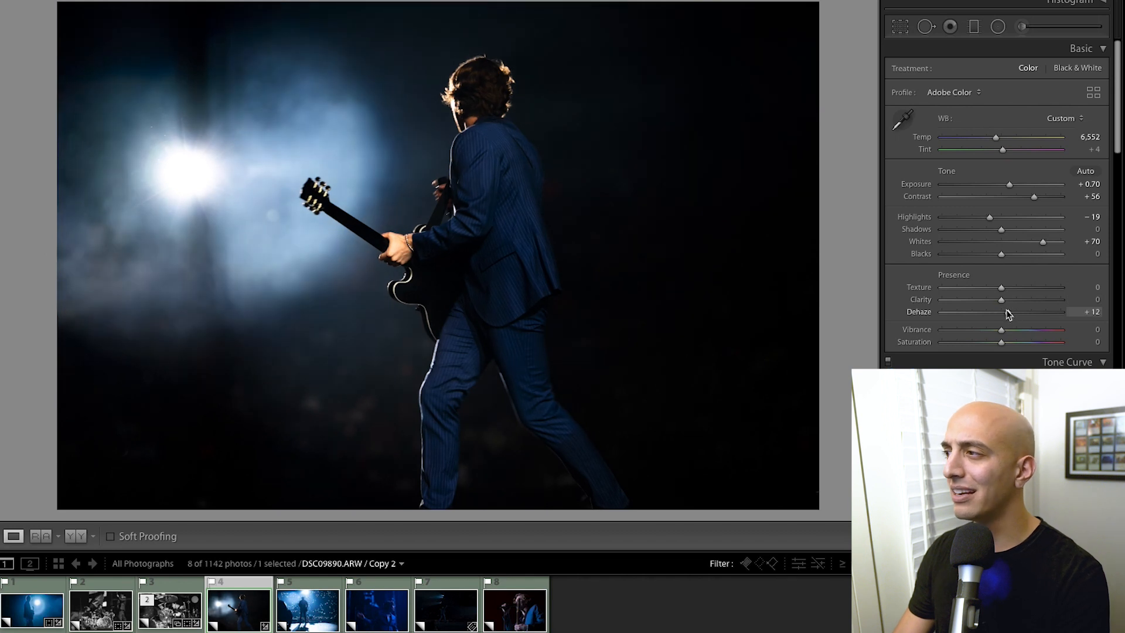
pyautogui.moveTo(1006, 311); pyautogui.dragTo(994, 312)
pyautogui.moveTo(1010, 217); pyautogui.dragTo(1016, 184)
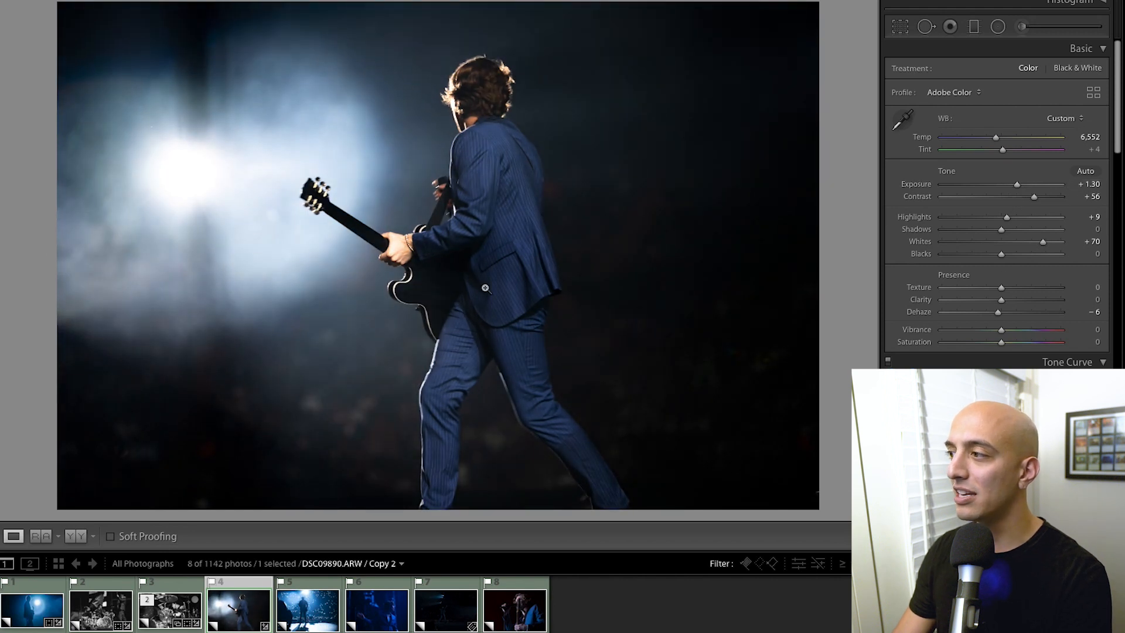
pyautogui.click(983, 254)
pyautogui.moveTo(984, 255); pyautogui.dragTo(978, 253)
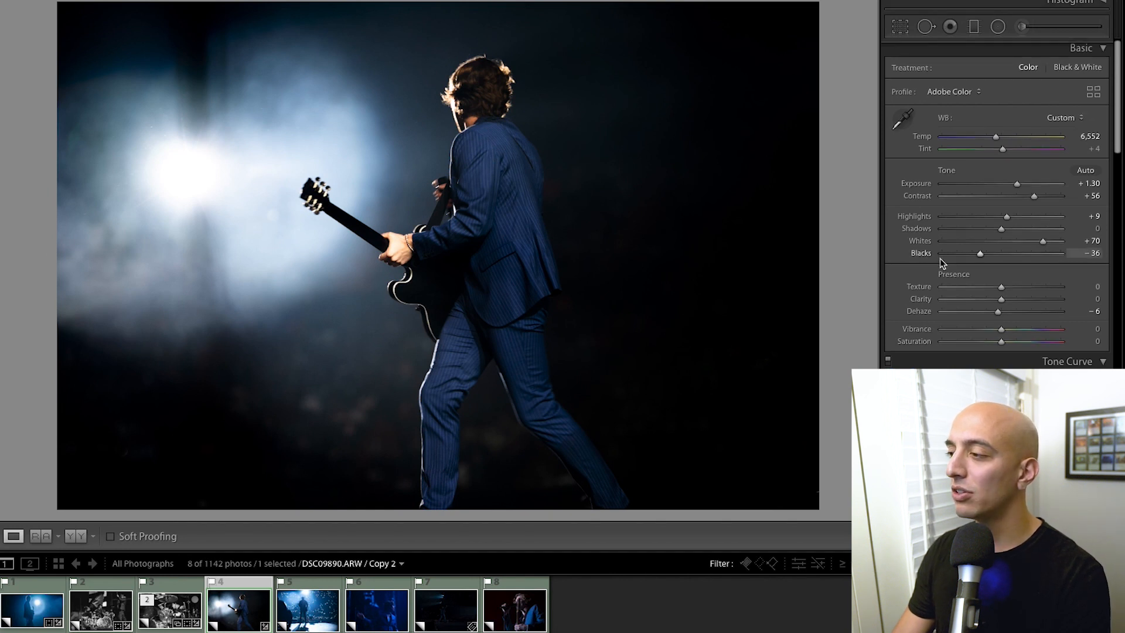
# Step: Shape the RGB tone curve by lifting the black point, anchoring the shadows and raising the highlights
pyautogui.scroll(-4, 949, 261)
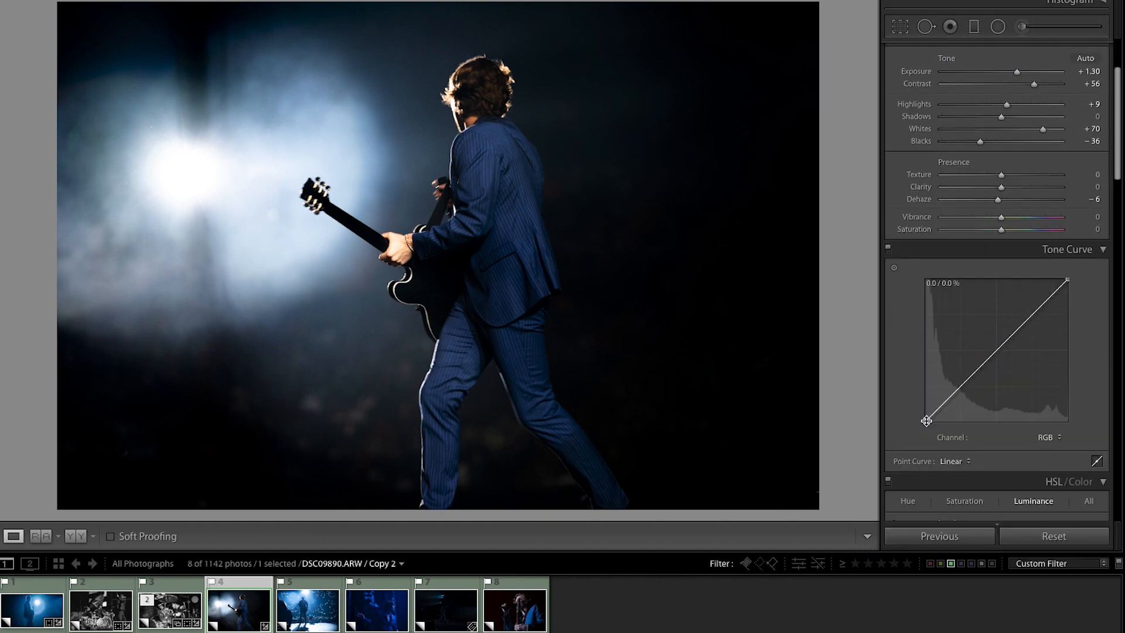
pyautogui.moveTo(925, 421); pyautogui.dragTo(943, 402)
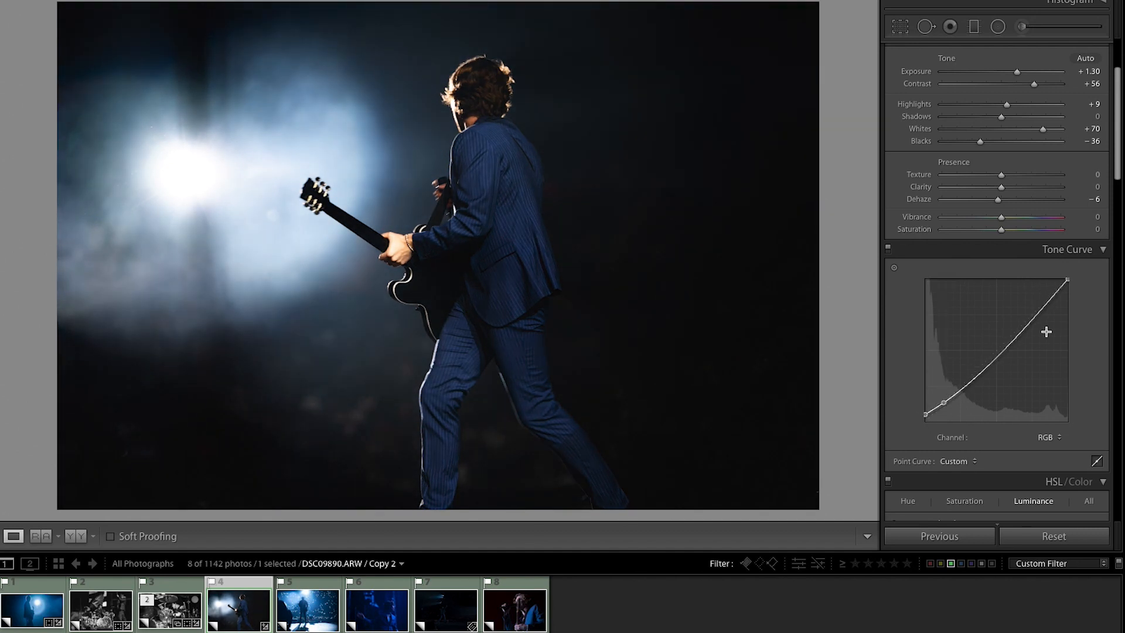
pyautogui.moveTo(1036, 312); pyautogui.dragTo(1036, 299)
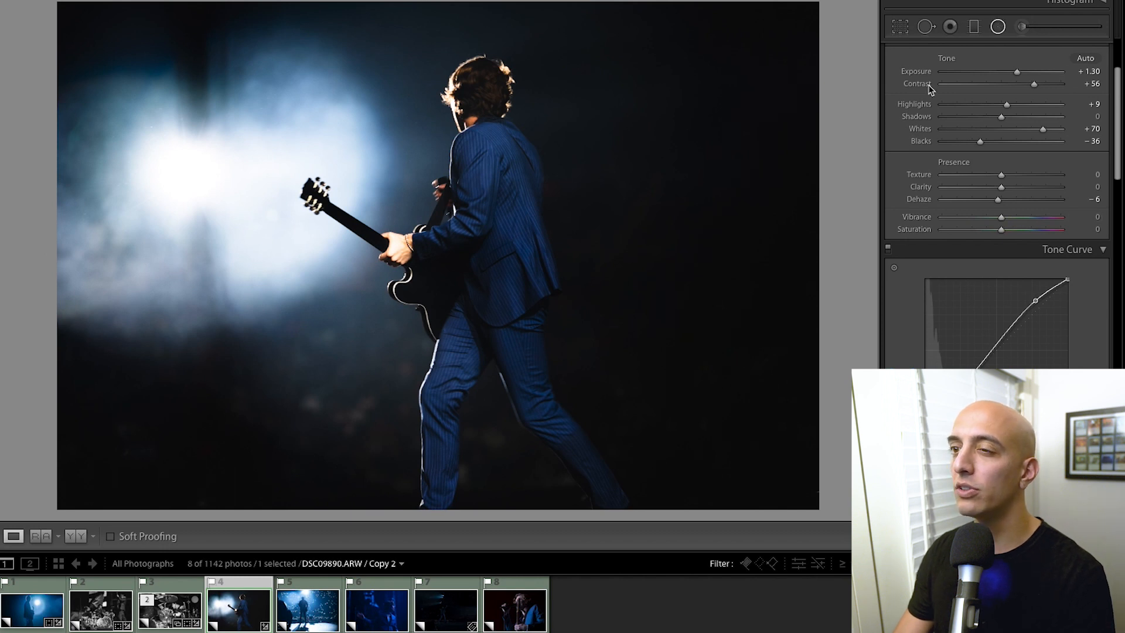
# Step: Add a large inverted radial filter over the spotlight glow with Exposure 0.00 and Highlights -72
pyautogui.click(997, 27)
pyautogui.moveTo(219, 168); pyautogui.dragTo(512, 344)
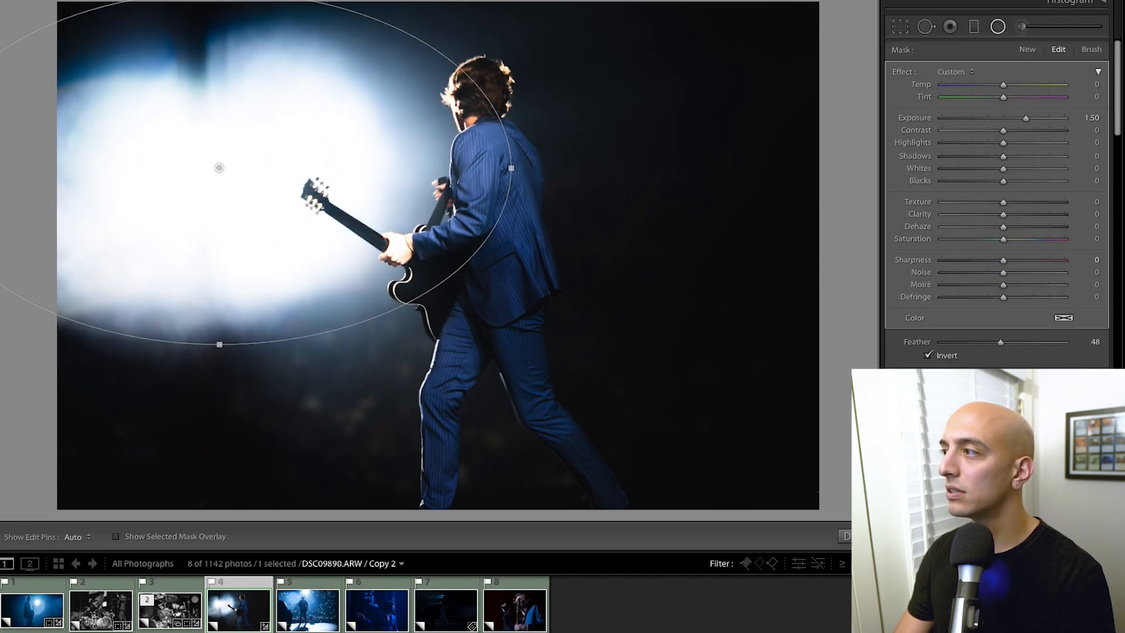
pyautogui.doubleClick(1024, 119)
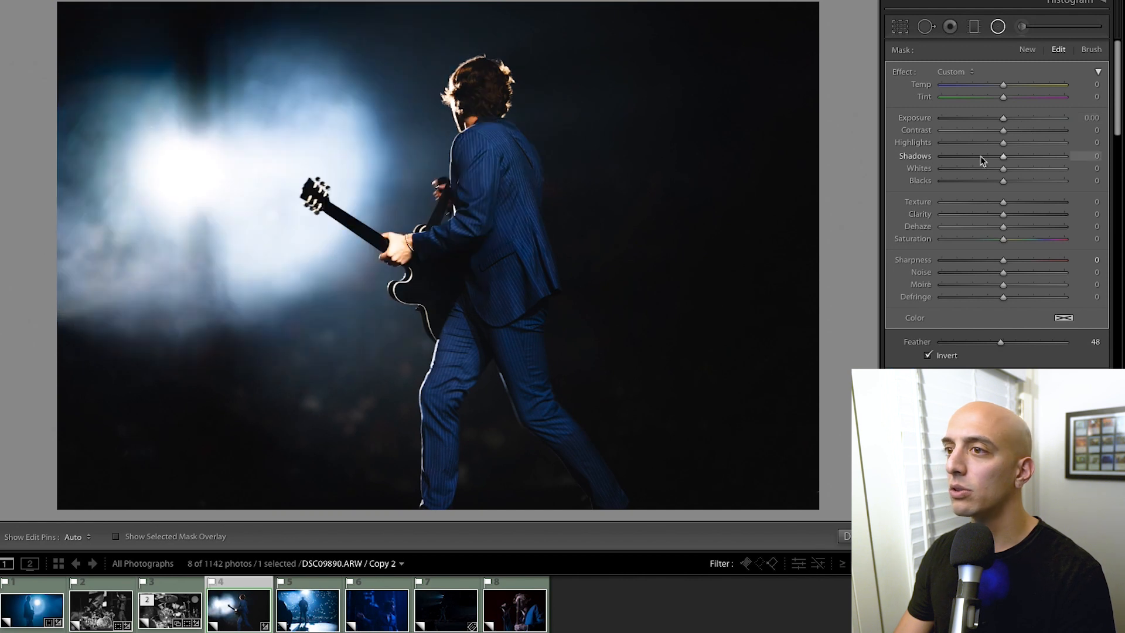
pyautogui.moveTo(1002, 142); pyautogui.dragTo(961, 142)
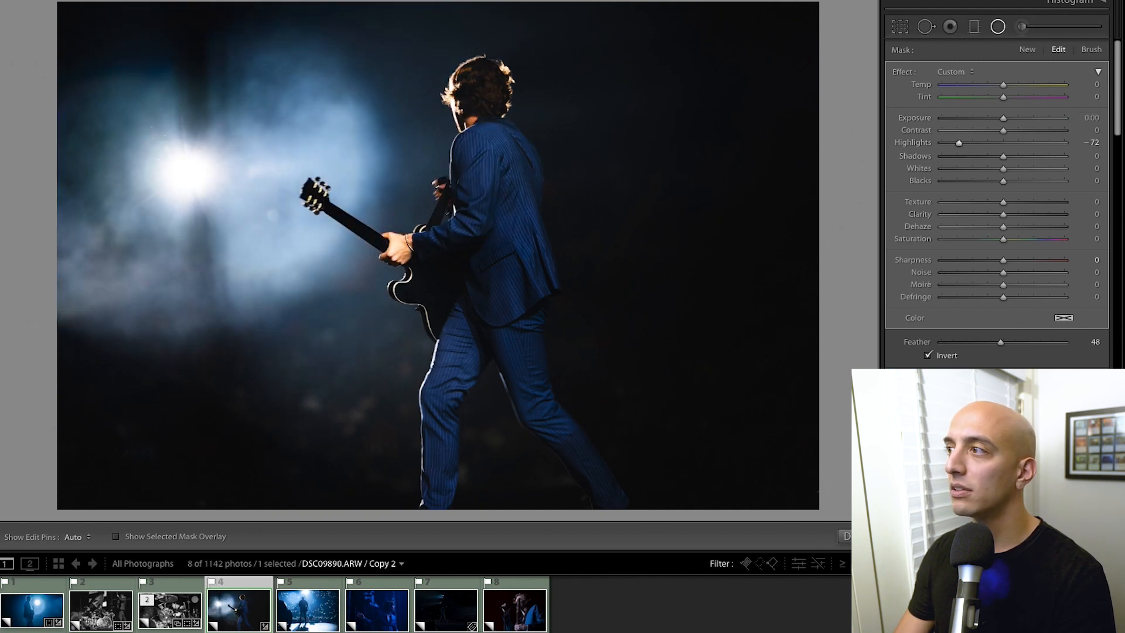
pyautogui.click(847, 536)
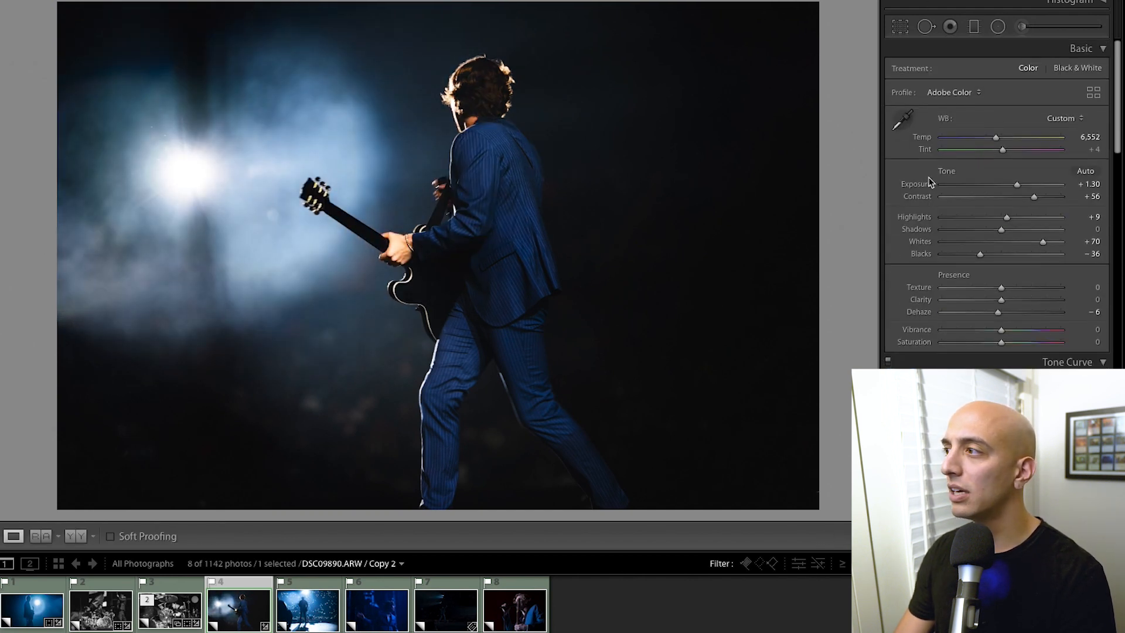
# Step: Brighten the blue suit with targeted luminance adjustments of Blue +81 and Purple +14
pyautogui.scroll(-2, 980, 129)
pyautogui.scroll(-10, 986, 97)
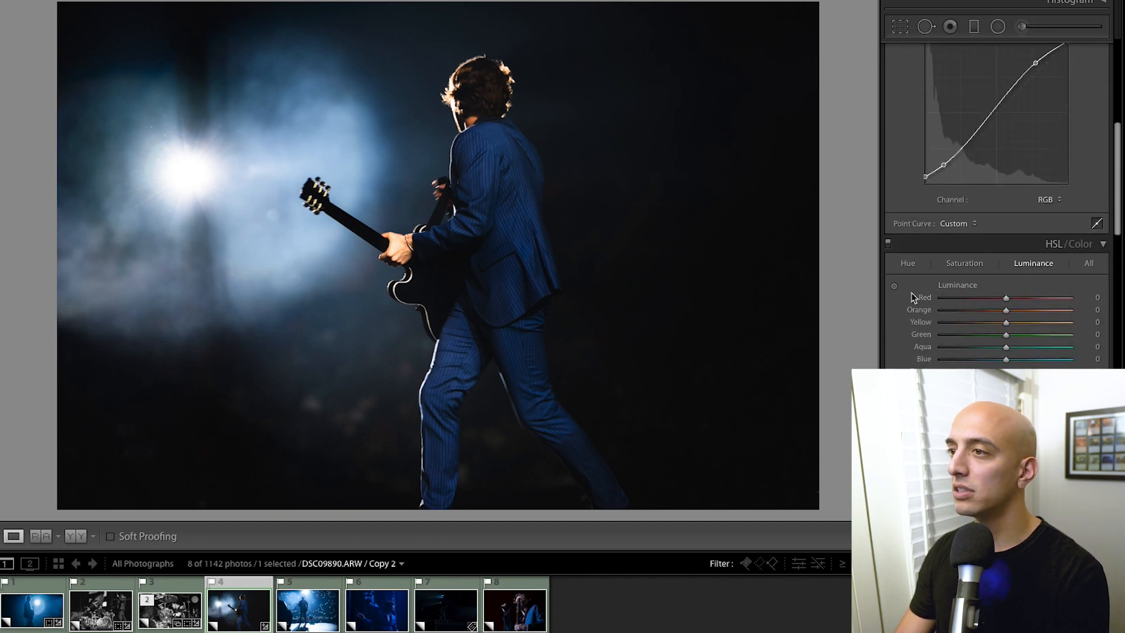
pyautogui.click(894, 287)
pyautogui.moveTo(492, 148); pyautogui.dragTo(494, 71)
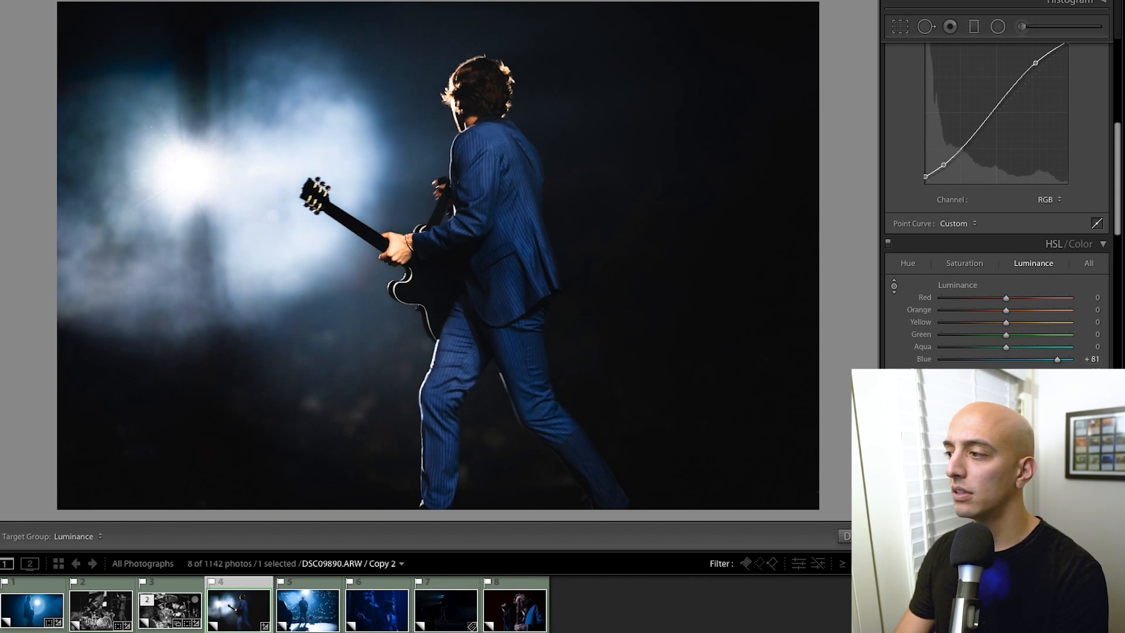
pyautogui.press('Escape')
# Step: Split-tone the guitarist photo's highlights with Hue 209 and Saturation 38, and compare with the original
pyautogui.scroll(-3, 995, 293)
pyautogui.moveTo(942, 434); pyautogui.dragTo(973, 436)
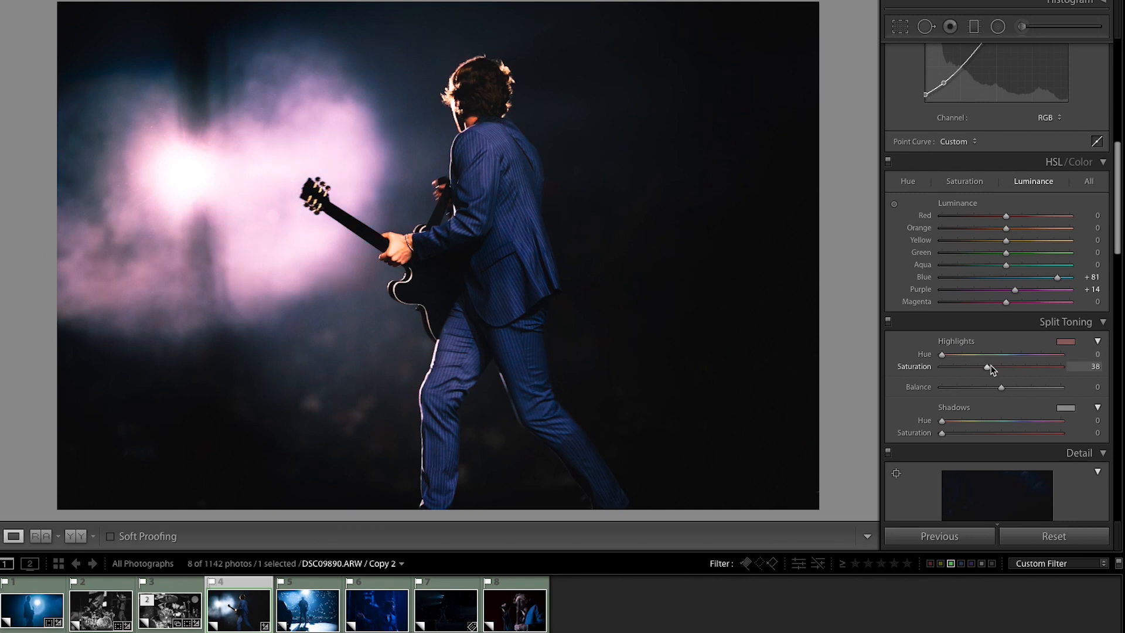
pyautogui.moveTo(1007, 354); pyautogui.dragTo(1010, 357)
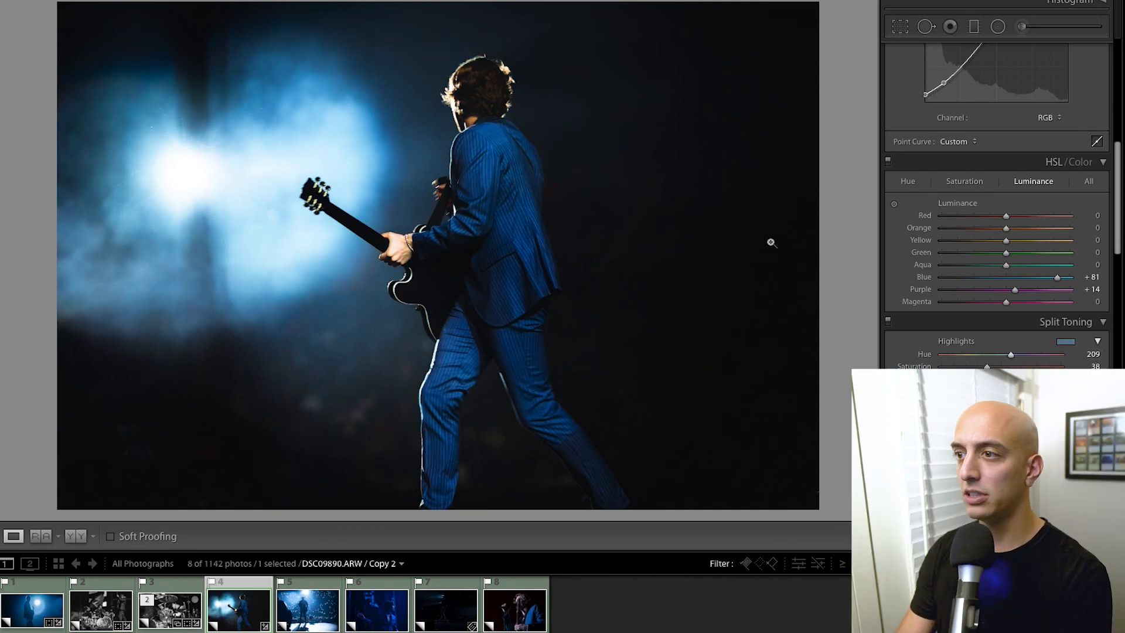
pyautogui.press('\\')
pyautogui.press('\\')
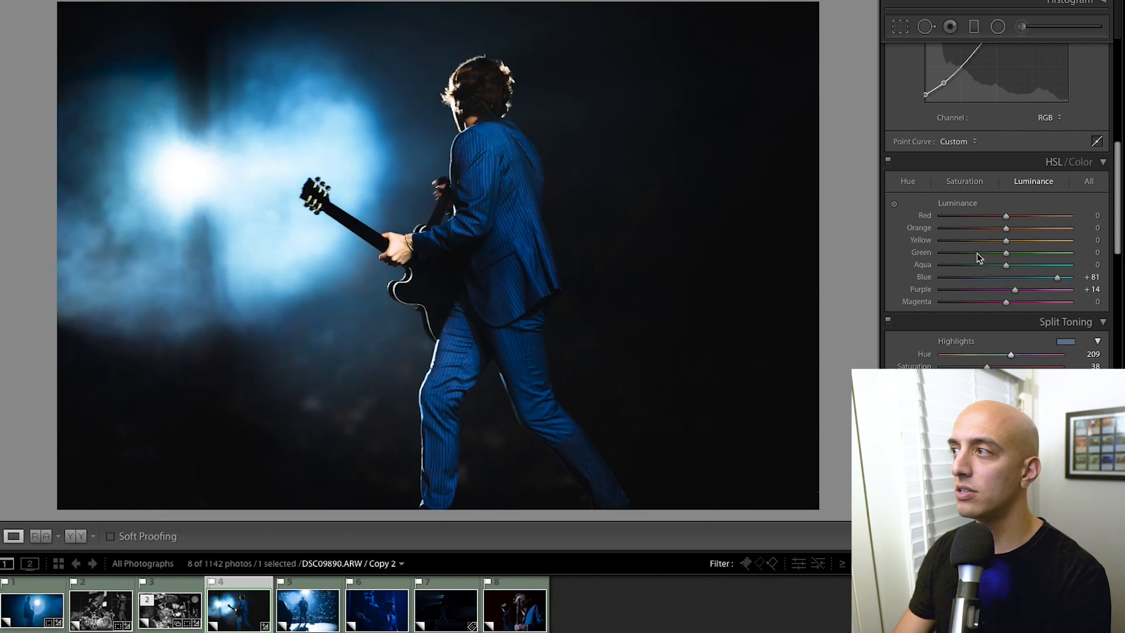
# Step: Crop the guitarist photo slightly, trimming its bottom edge
pyautogui.click(897, 27)
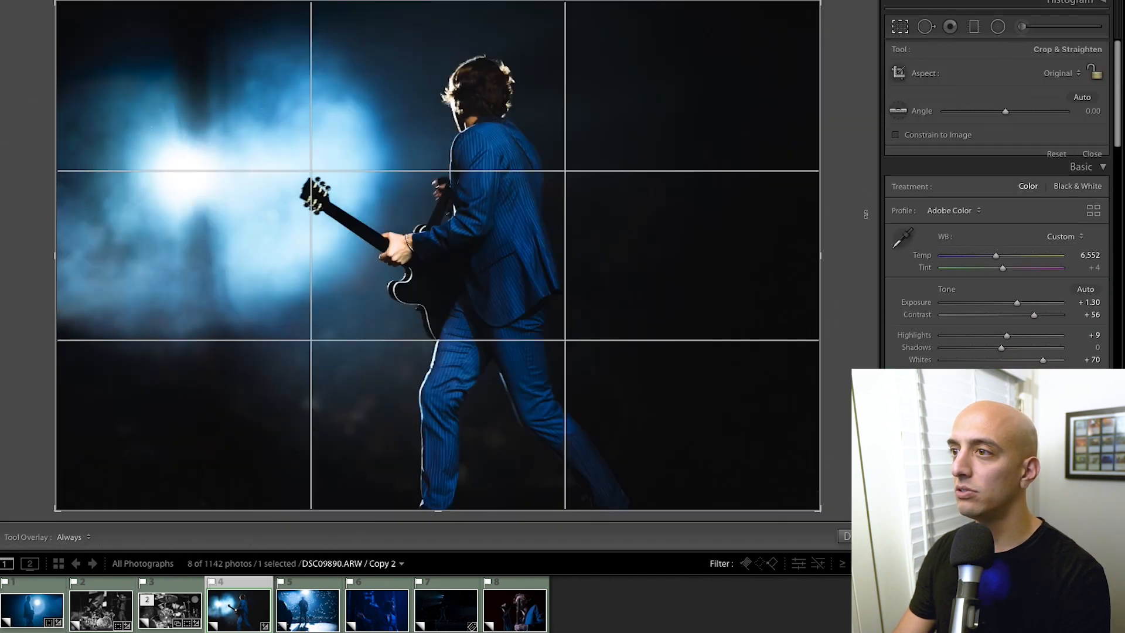
pyautogui.moveTo(440, 515); pyautogui.dragTo(436, 519)
pyautogui.press('Return')
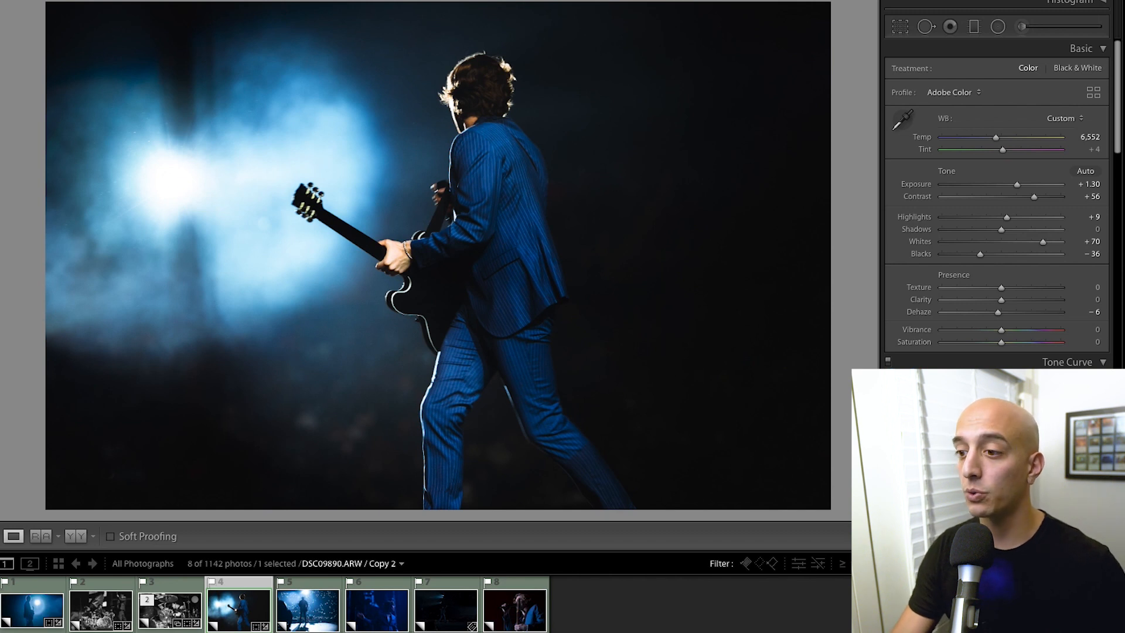
# Step: Open the fifth photo, DSC09918.ARW, set Exposure -1.65 and Contrast +38, and convert it to Black & White
pyautogui.click(306, 612)
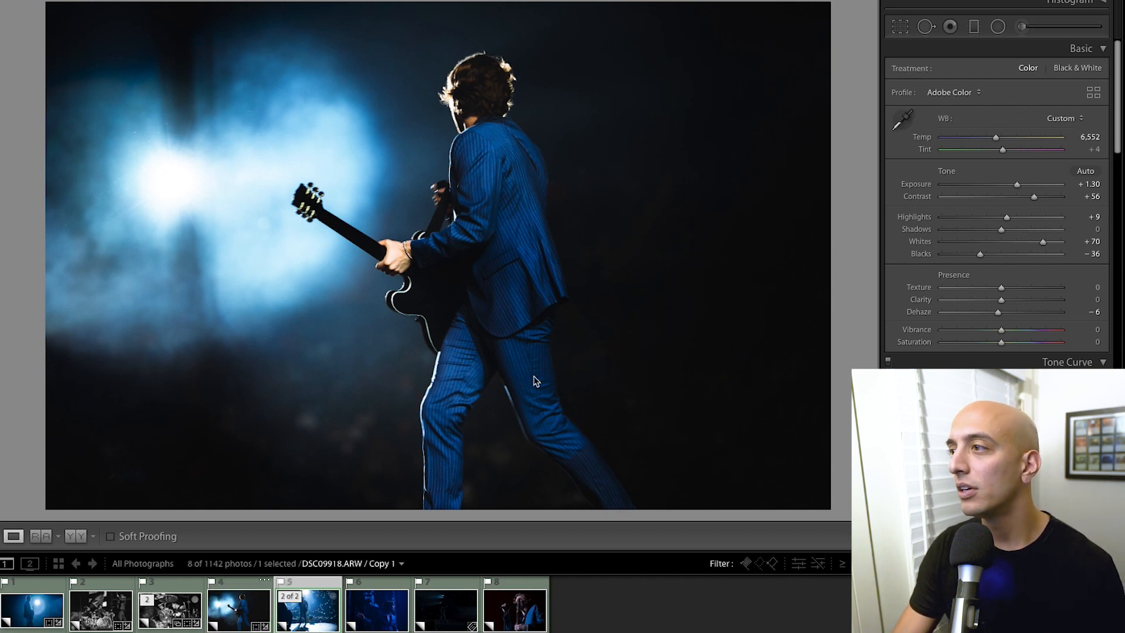
pyautogui.click(1081, 71)
pyautogui.click(1029, 69)
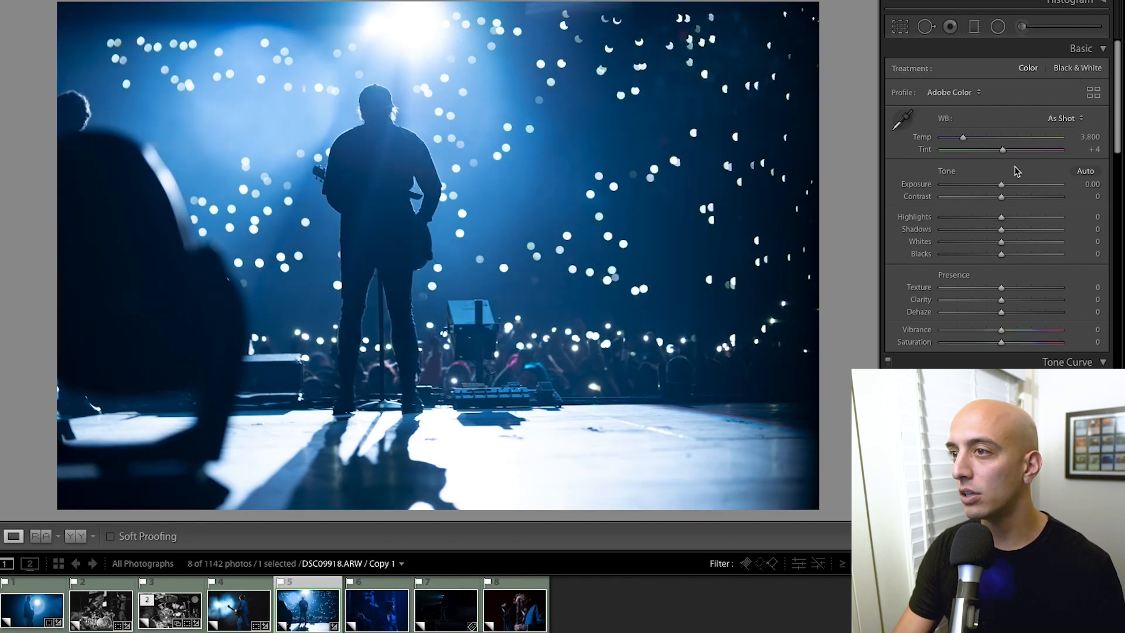
pyautogui.moveTo(995, 185); pyautogui.dragTo(1023, 201)
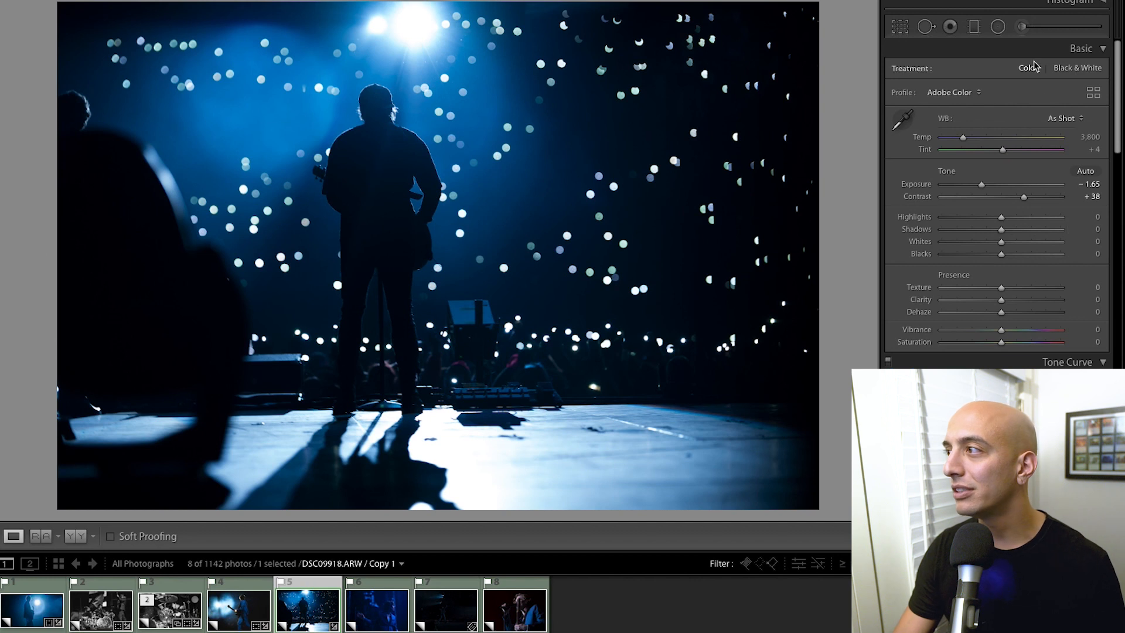
pyautogui.click(1073, 69)
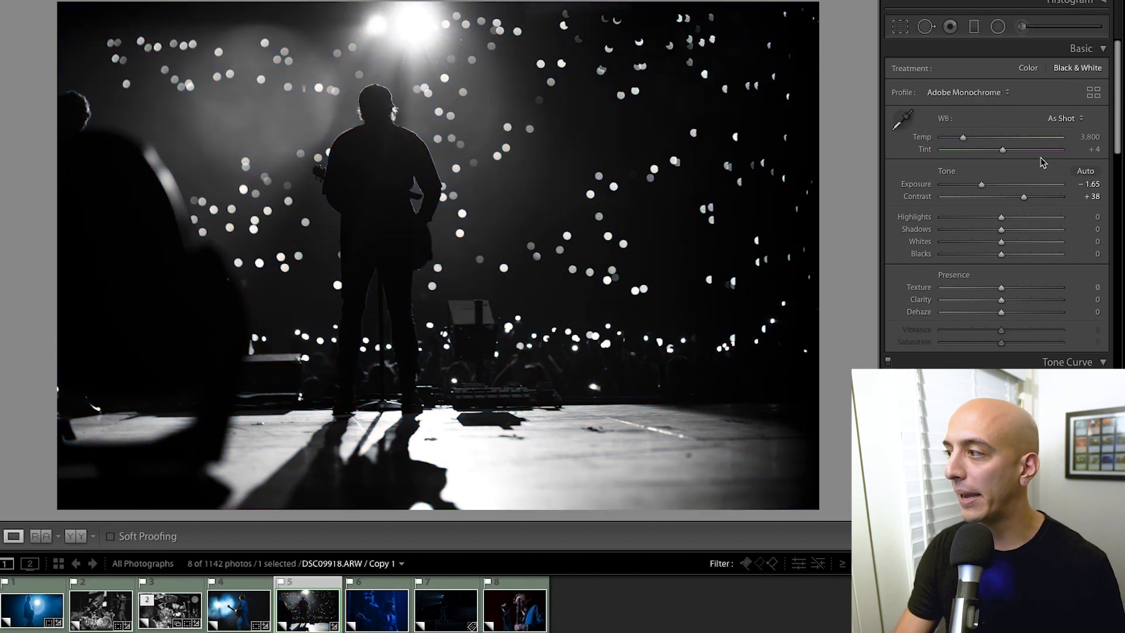
# Step: Set Clarity +9 on the silhouette photo and crop a thin strip off its top edge
pyautogui.moveTo(1013, 299)
pyautogui.mouseDown()
pyautogui.moveTo(1020, 307)
pyautogui.moveTo(1006, 301)
pyautogui.mouseUp()
pyautogui.click(900, 27)
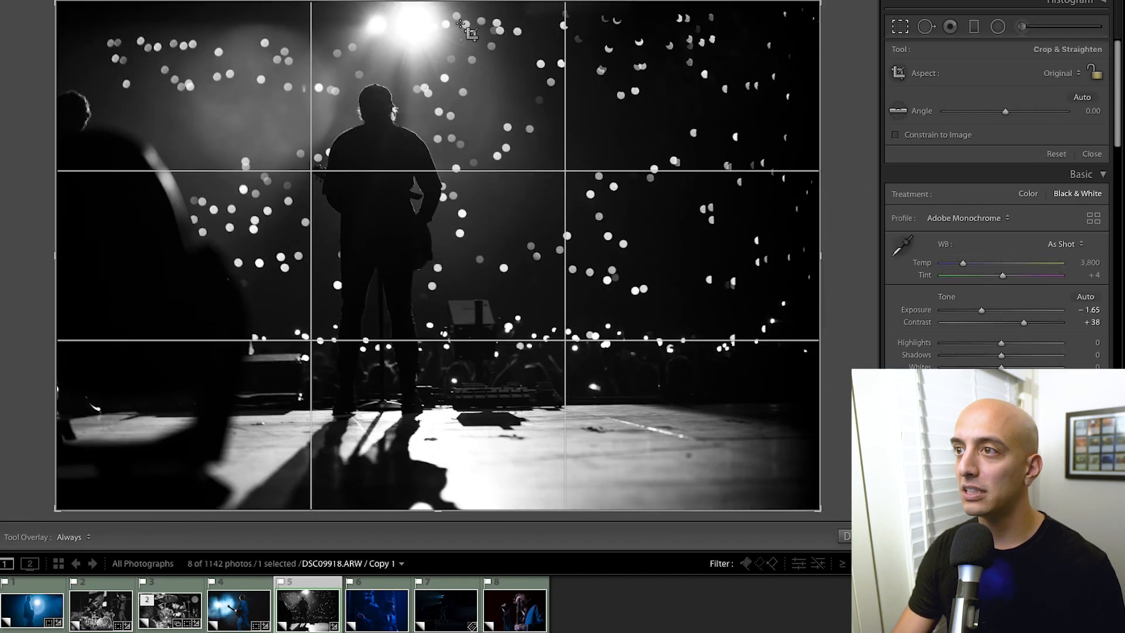
pyautogui.moveTo(439, 2); pyautogui.dragTo(440, 10)
pyautogui.press('Return')
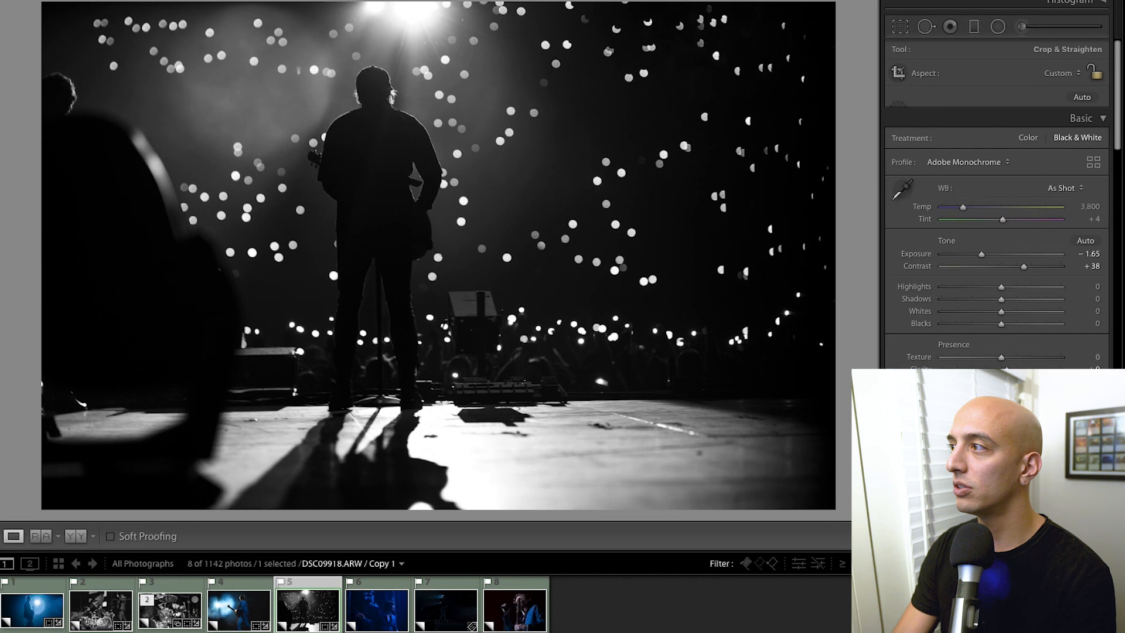
# Step: Add a radial filter around the bright spotlight with Exposure 0.00 and Highlights -64
pyautogui.click(998, 27)
pyautogui.moveTo(445, 5); pyautogui.dragTo(570, 138)
pyautogui.doubleClick(1000, 119)
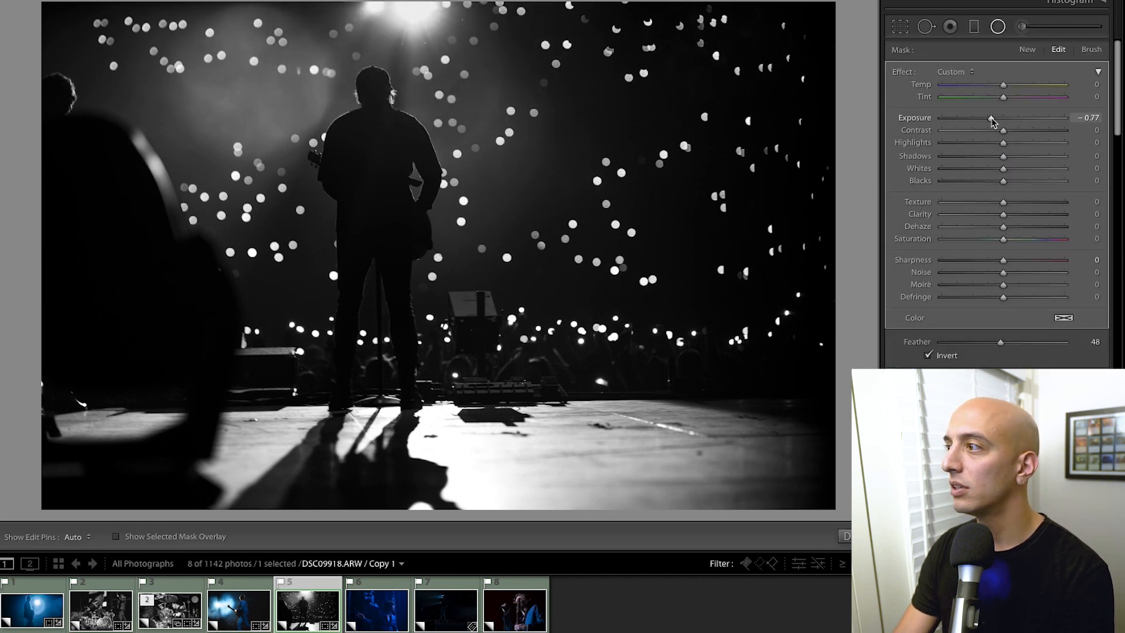
pyautogui.moveTo(973, 144); pyautogui.dragTo(963, 143)
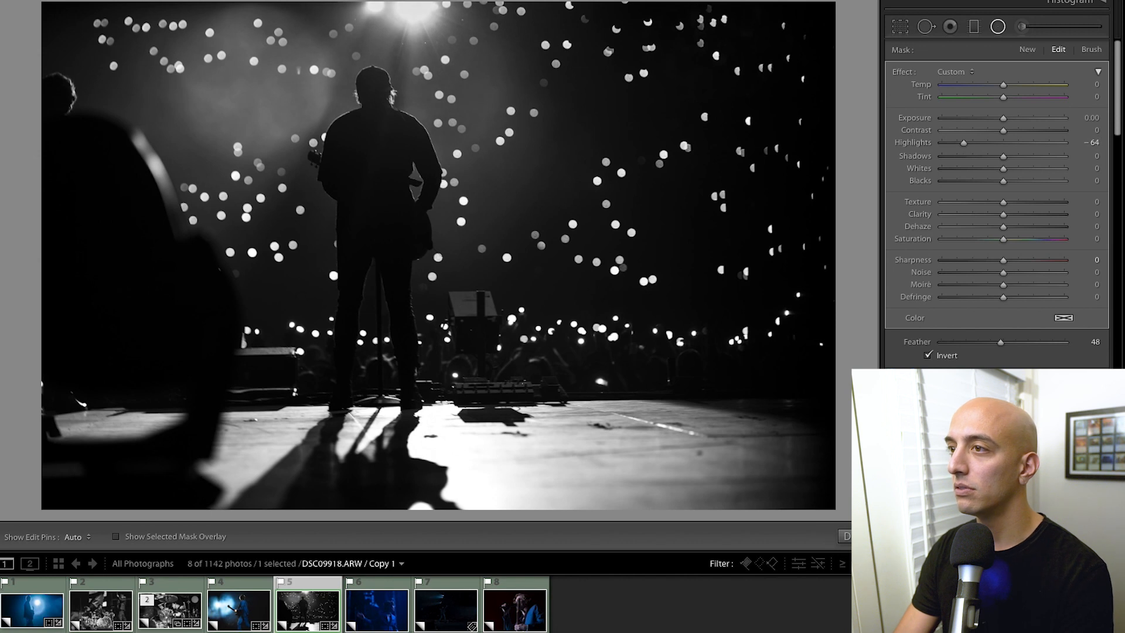
pyautogui.click(855, 536)
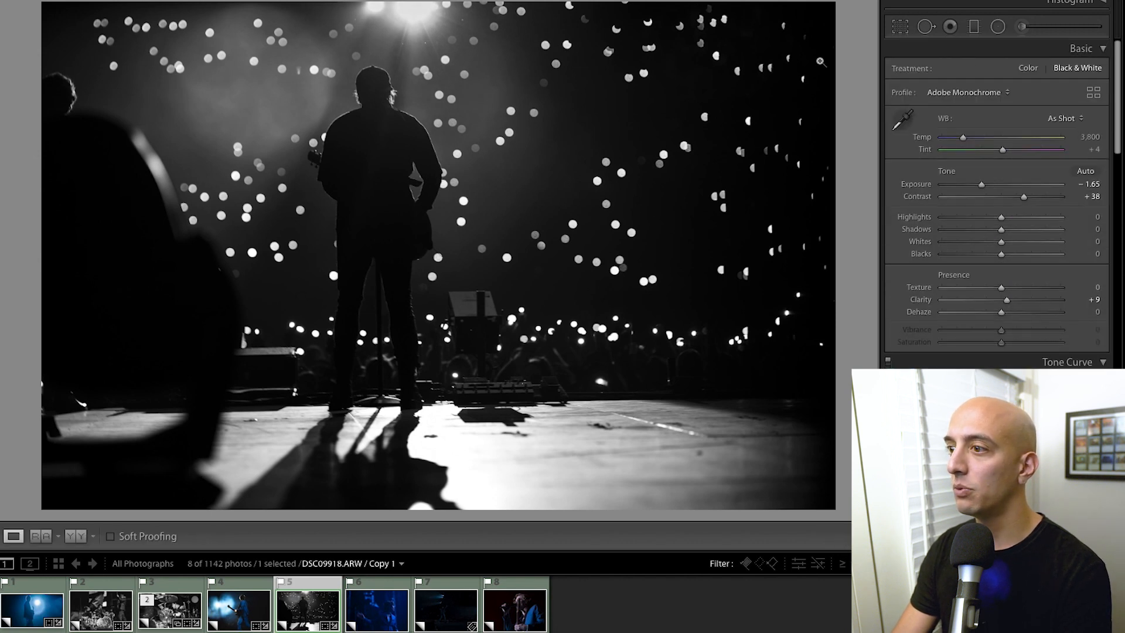
# Step: Straighten the silhouette photo by 0.43, trim its bottom edge, and compare it with the original
pyautogui.click(900, 26)
pyautogui.moveTo(456, 519)
pyautogui.mouseDown()
pyautogui.moveTo(457, 481)
pyautogui.moveTo(459, 497)
pyautogui.mouseUp()
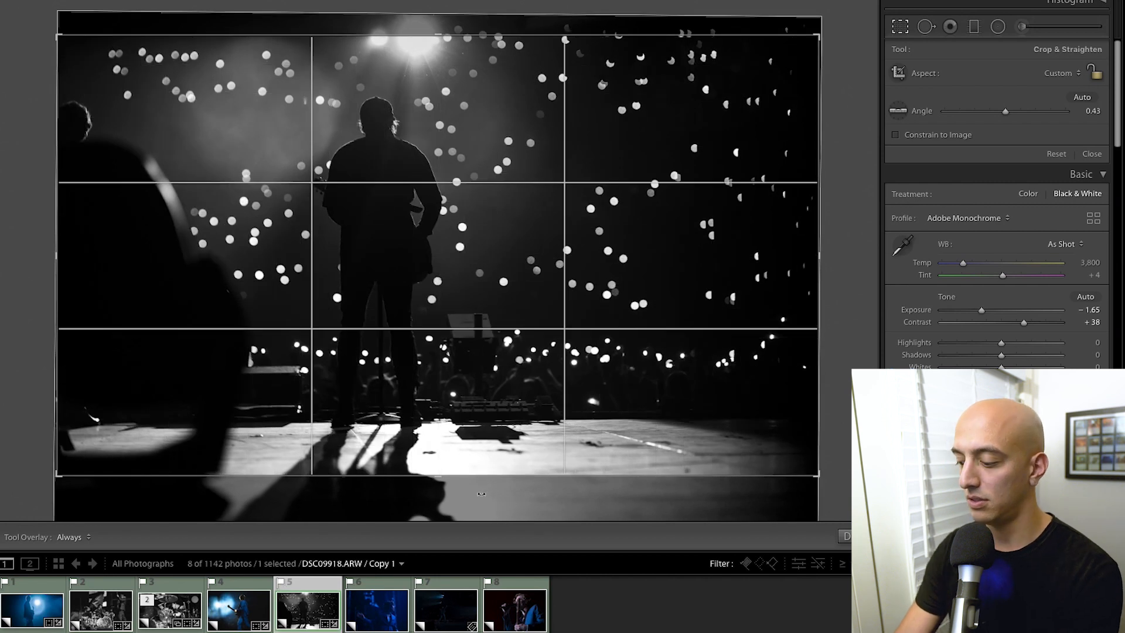
pyautogui.press('Return')
pyautogui.press('\\')
pyautogui.press('\\')
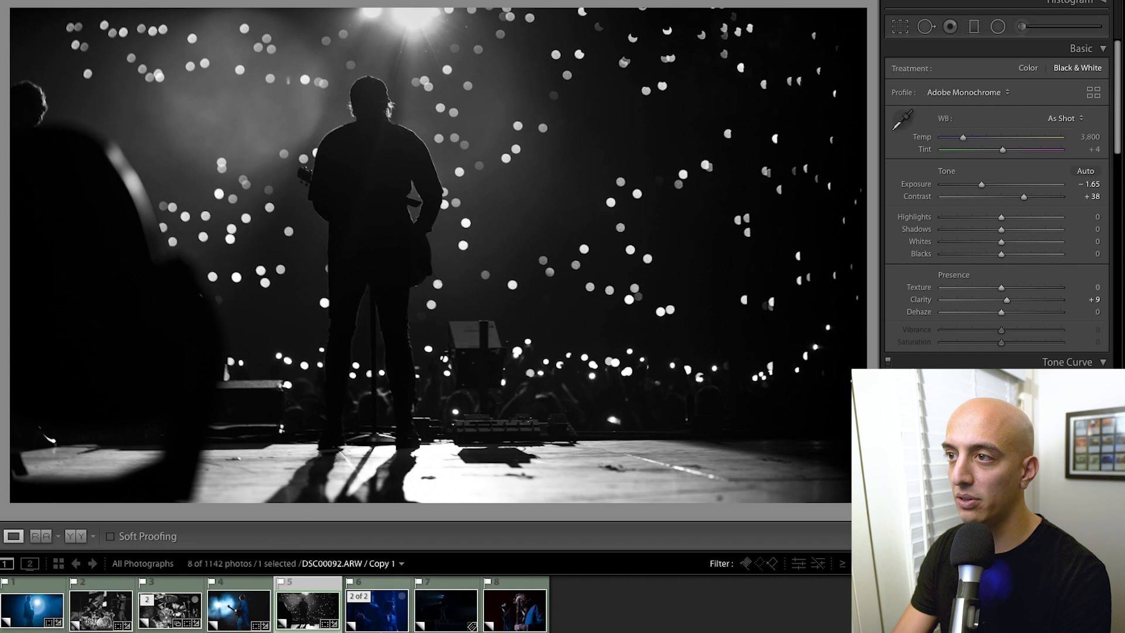
# Step: Convert the sixth photo, DSC00092.ARW, to Black & White, check the face and jacket up close, and set Exposure +1.15
pyautogui.click(360, 598)
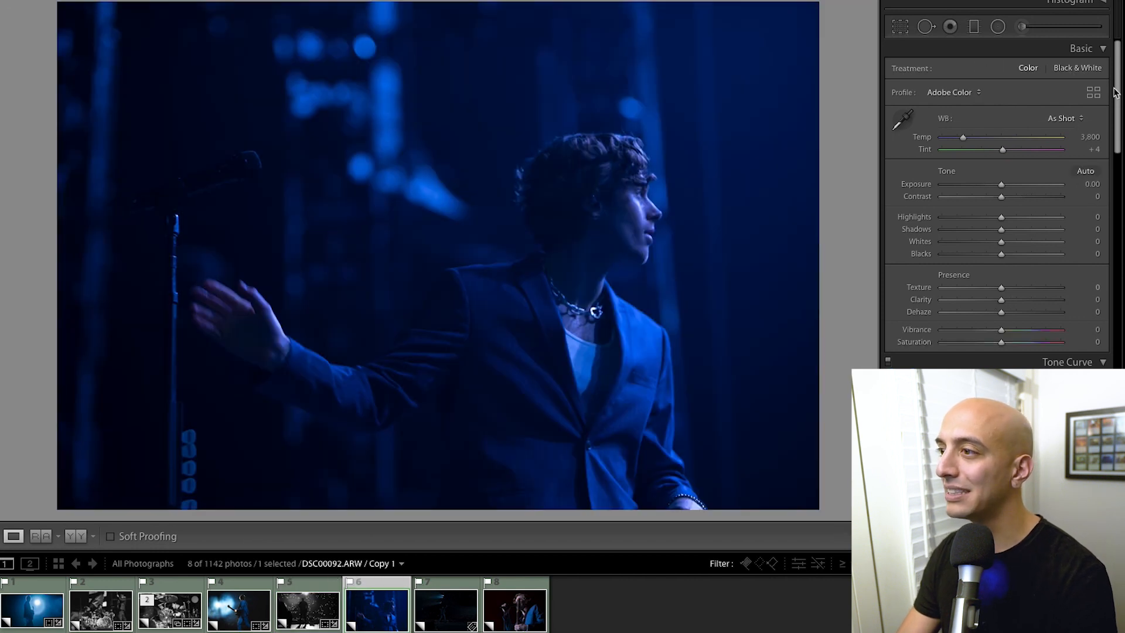
pyautogui.click(1077, 68)
pyautogui.click(623, 173)
pyautogui.moveTo(604, 375); pyautogui.dragTo(723, 139)
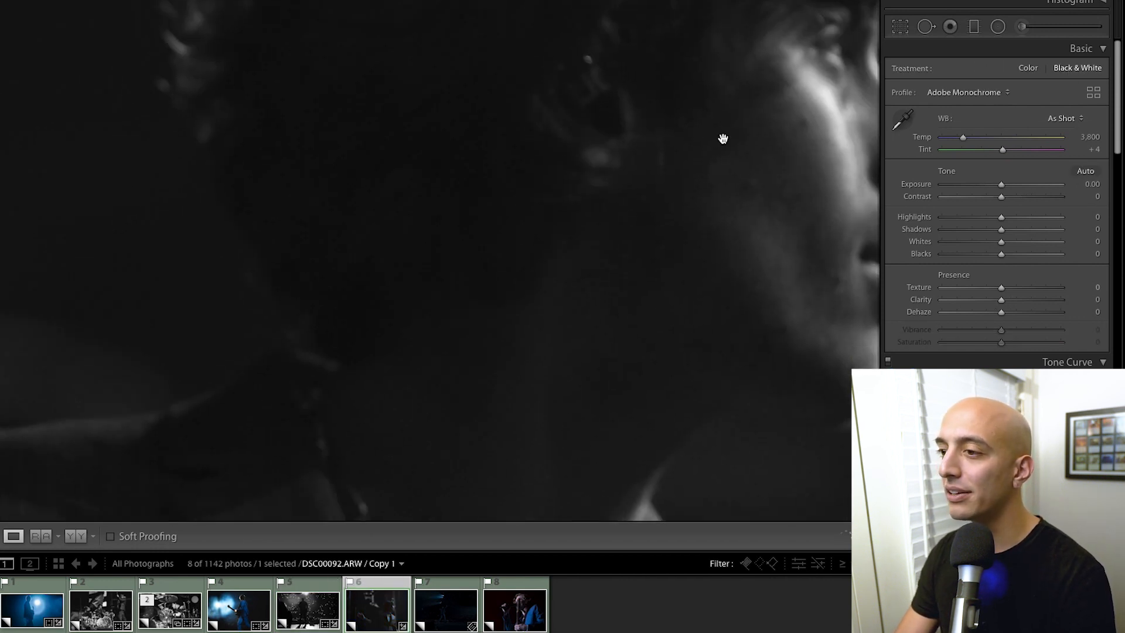
pyautogui.moveTo(595, 340); pyautogui.dragTo(329, 113)
pyautogui.click(377, 232)
pyautogui.click(598, 291)
pyautogui.moveTo(508, 248); pyautogui.dragTo(452, 221)
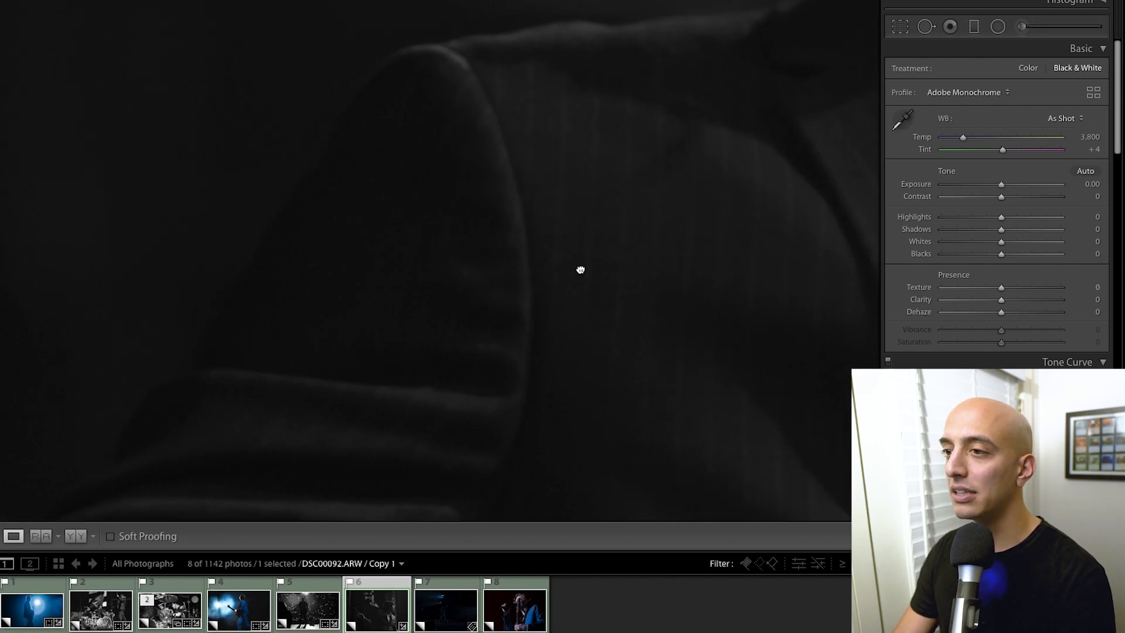
pyautogui.click(602, 224)
pyautogui.click(1015, 184)
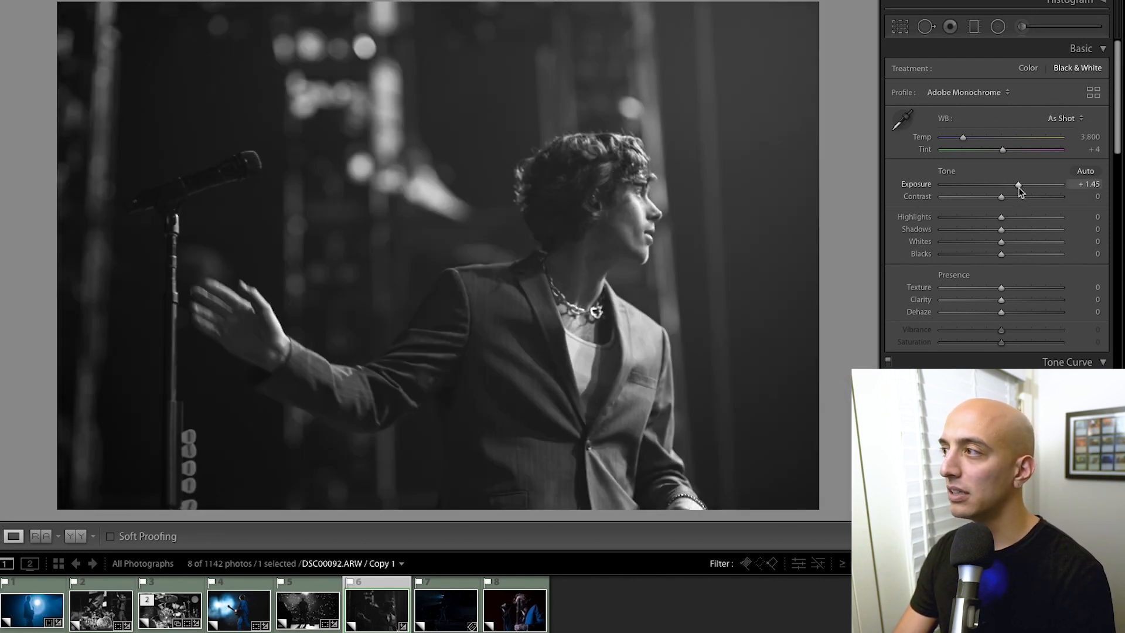
# Step: Add a graduated filter from the microphone stand towards the singer with Exposure 0.99 and some added Clarity
pyautogui.click(975, 27)
pyautogui.moveTo(138, 211); pyautogui.dragTo(611, 243)
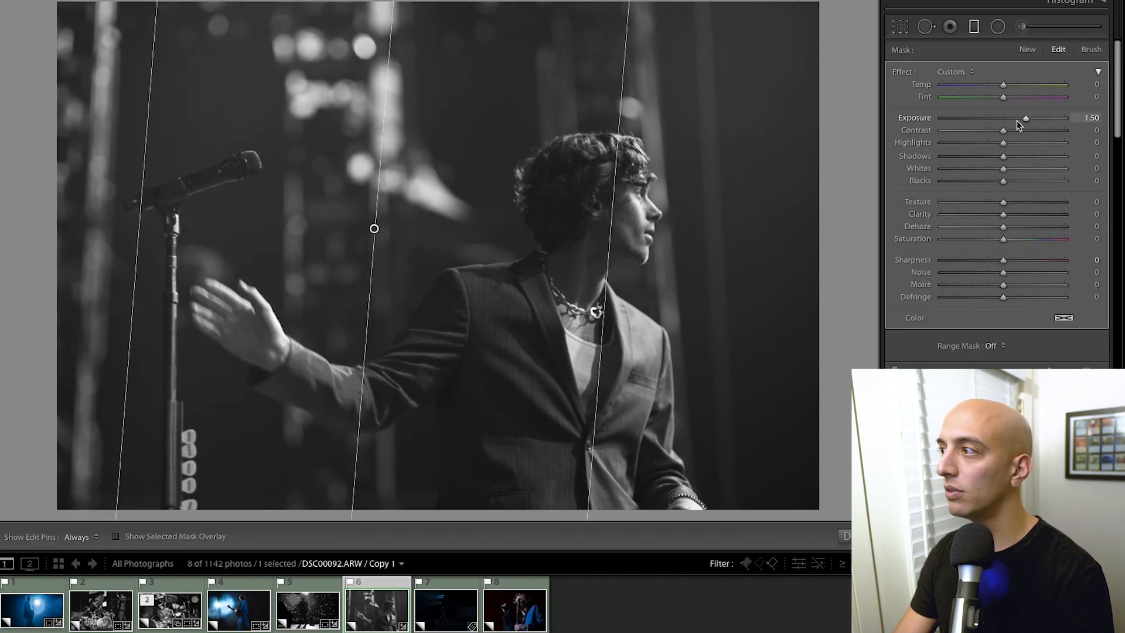
pyautogui.click(1018, 117)
pyautogui.moveTo(1017, 121); pyautogui.dragTo(1017, 119)
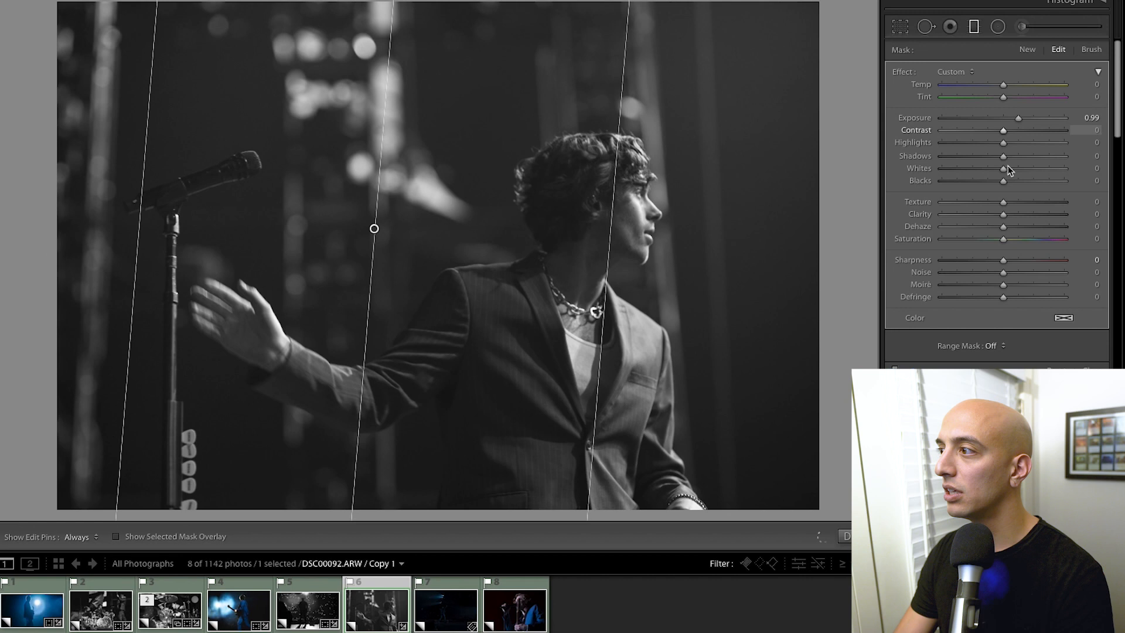
pyautogui.click(1019, 215)
pyautogui.click(847, 537)
# Step: Set Contrast +29 on the singer photo and raise the upper part of its tone curve
pyautogui.click(1018, 197)
pyautogui.scroll(-4, 985, 257)
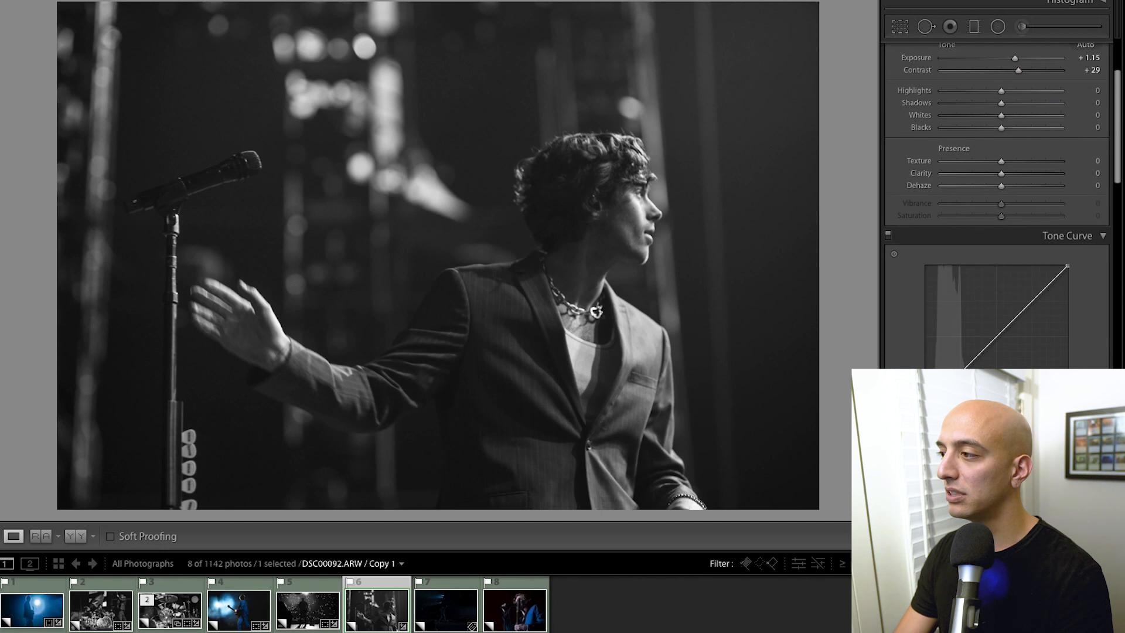
pyautogui.moveTo(925, 406); pyautogui.dragTo(953, 383)
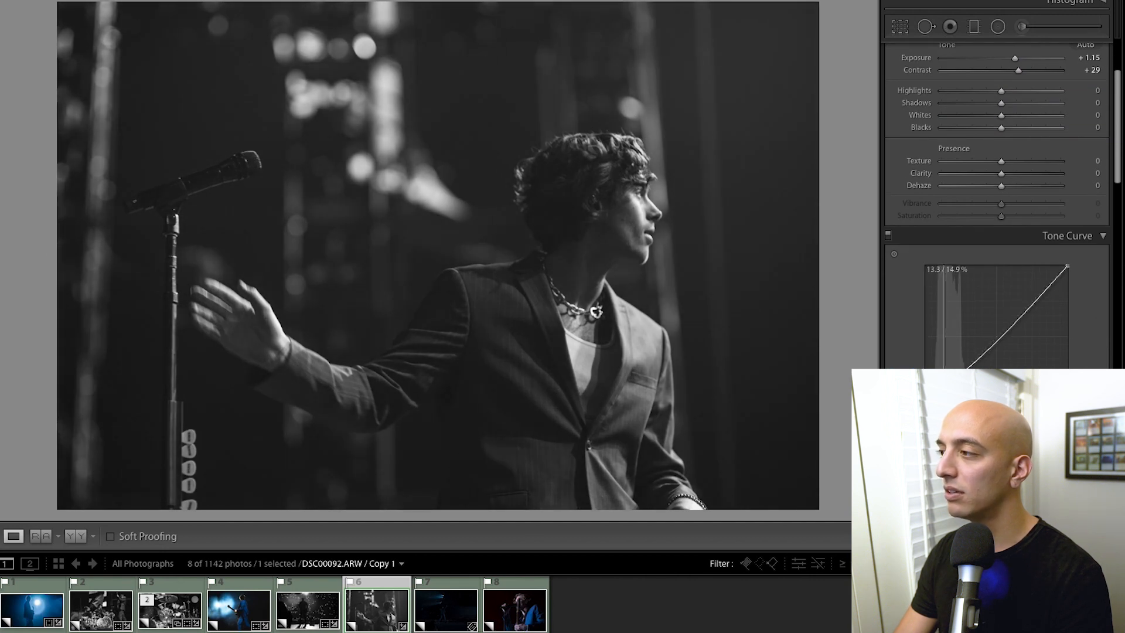
pyautogui.moveTo(1046, 286); pyautogui.dragTo(1039, 278)
# Step: Tame the bright tones with Whites -35 and Highlights -71, and check the singer's face up close
pyautogui.scroll(1, 981, 147)
pyautogui.click(979, 122)
pyautogui.moveTo(1001, 99); pyautogui.dragTo(959, 98)
pyautogui.click(618, 245)
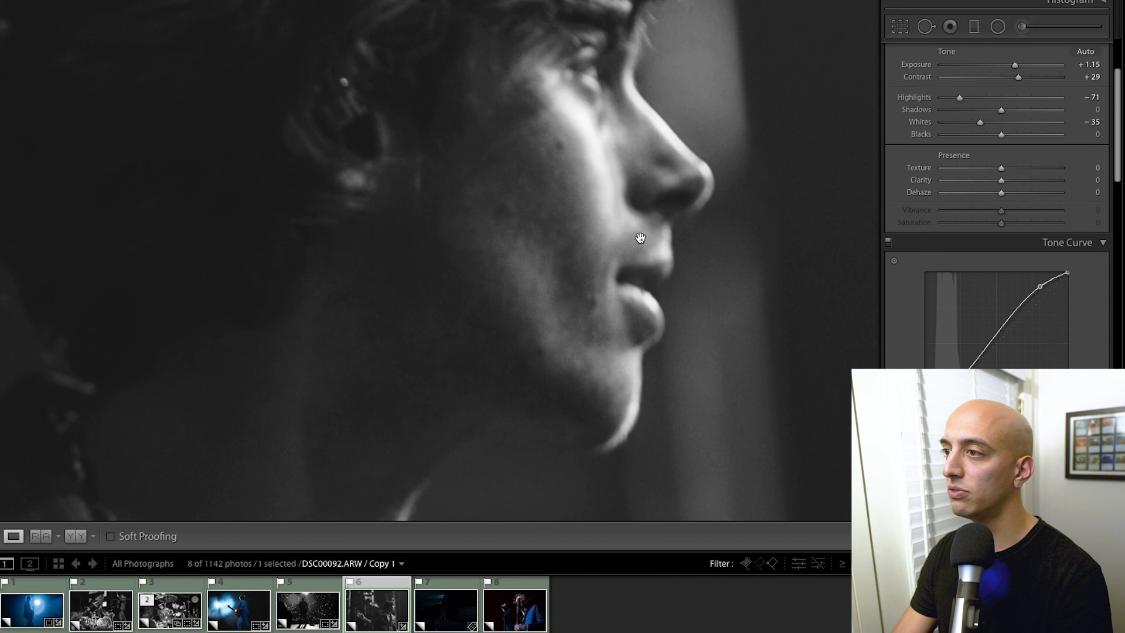
pyautogui.click(611, 236)
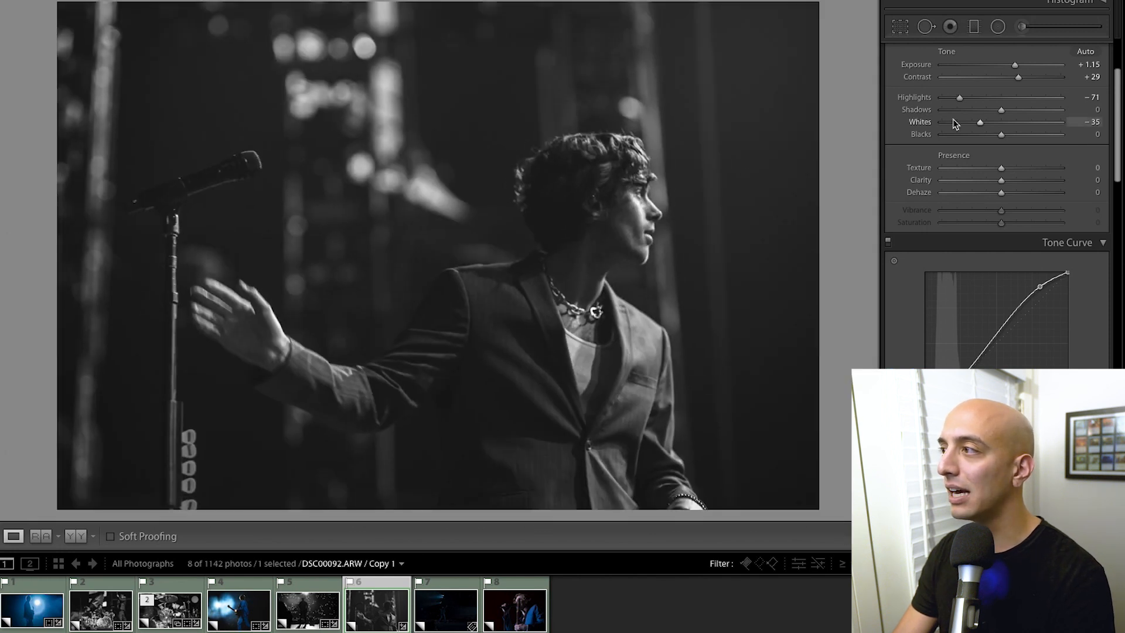
# Step: Refine the singer photo with Exposure +0.90, Contrast +46 and Temp 50,000, comparing it with the original
pyautogui.scroll(3, 990, 100)
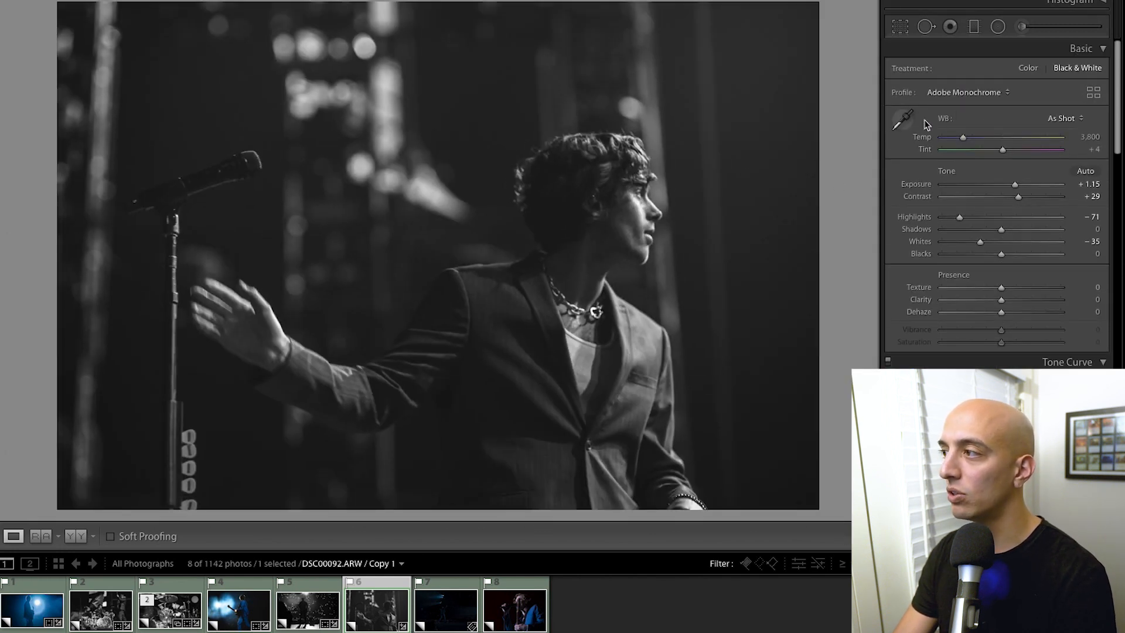
pyautogui.moveTo(1014, 184); pyautogui.dragTo(1010, 184)
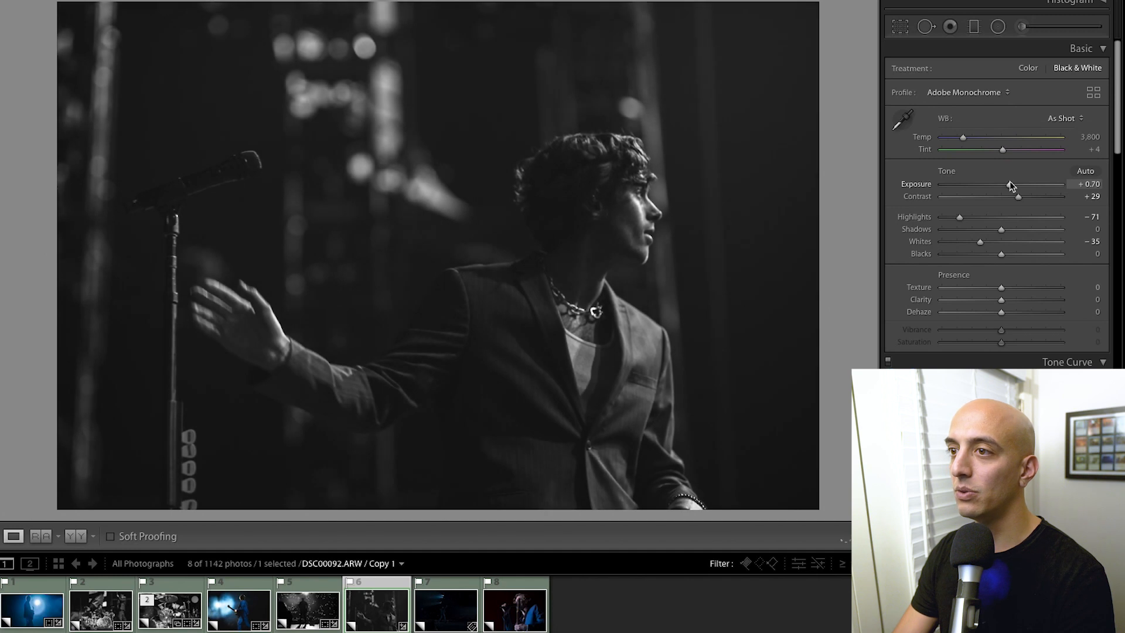
pyautogui.moveTo(1026, 196); pyautogui.dragTo(1028, 198)
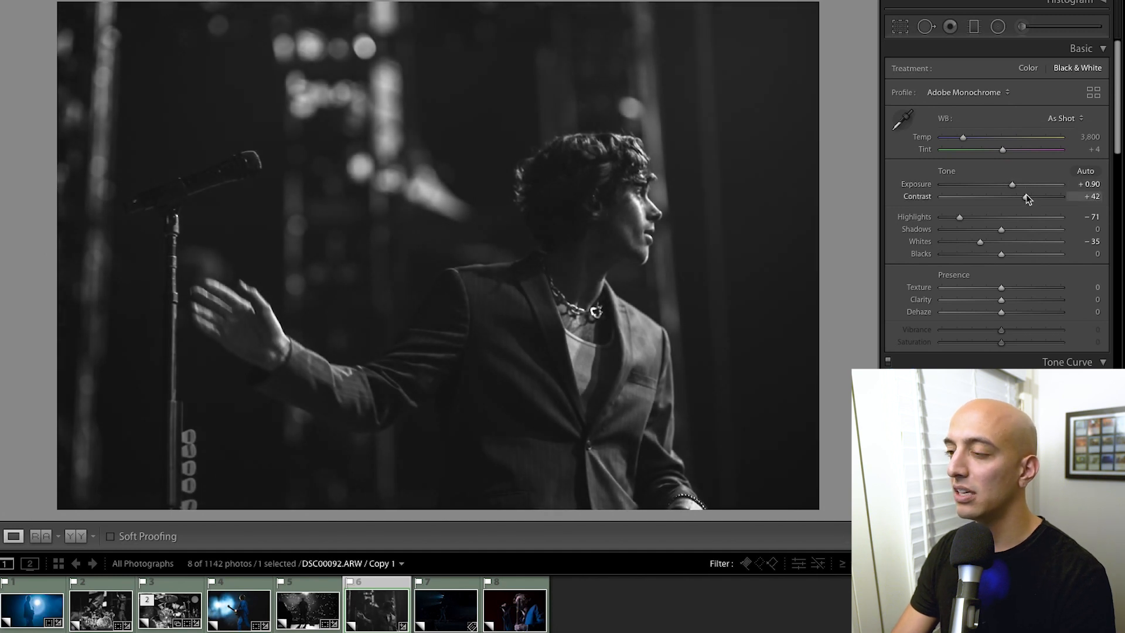
pyautogui.press('\\')
pyautogui.press('\\')
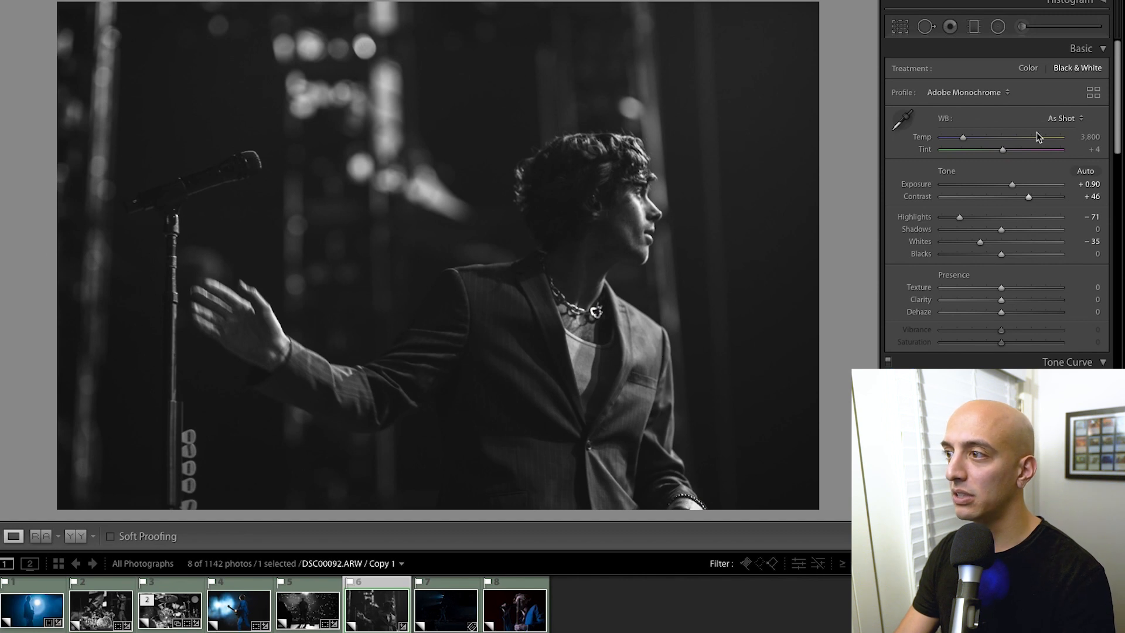
pyautogui.moveTo(1035, 135); pyautogui.dragTo(1065, 166)
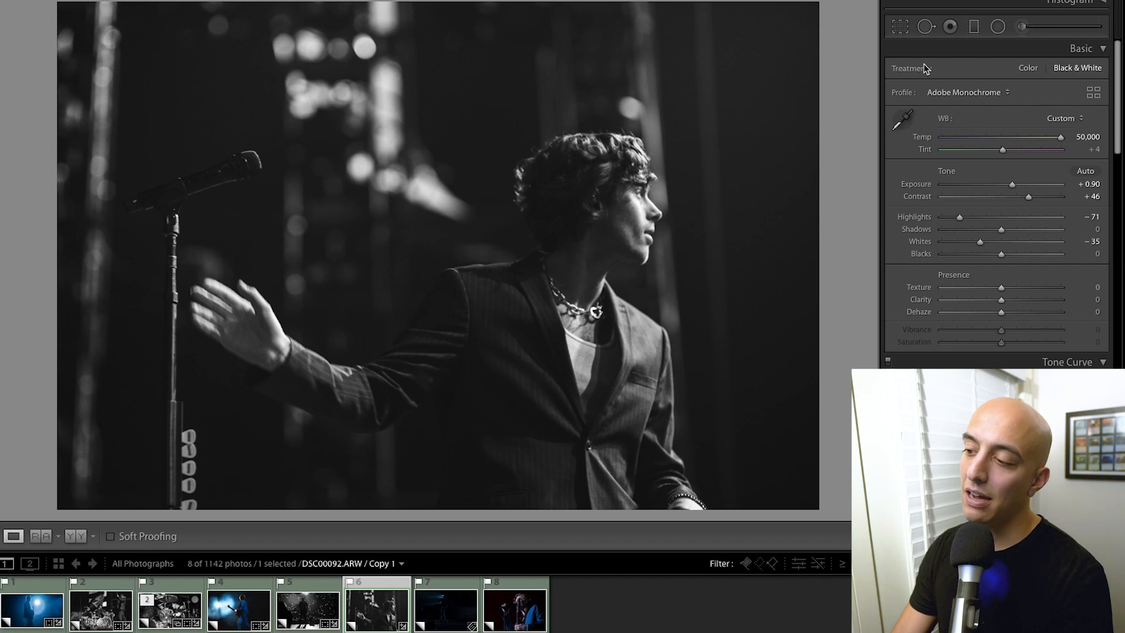
# Step: Open the seventh photo, DSC00181.ARW, set Exposure +3.70, and crop its top and bottom edges
pyautogui.click(437, 615)
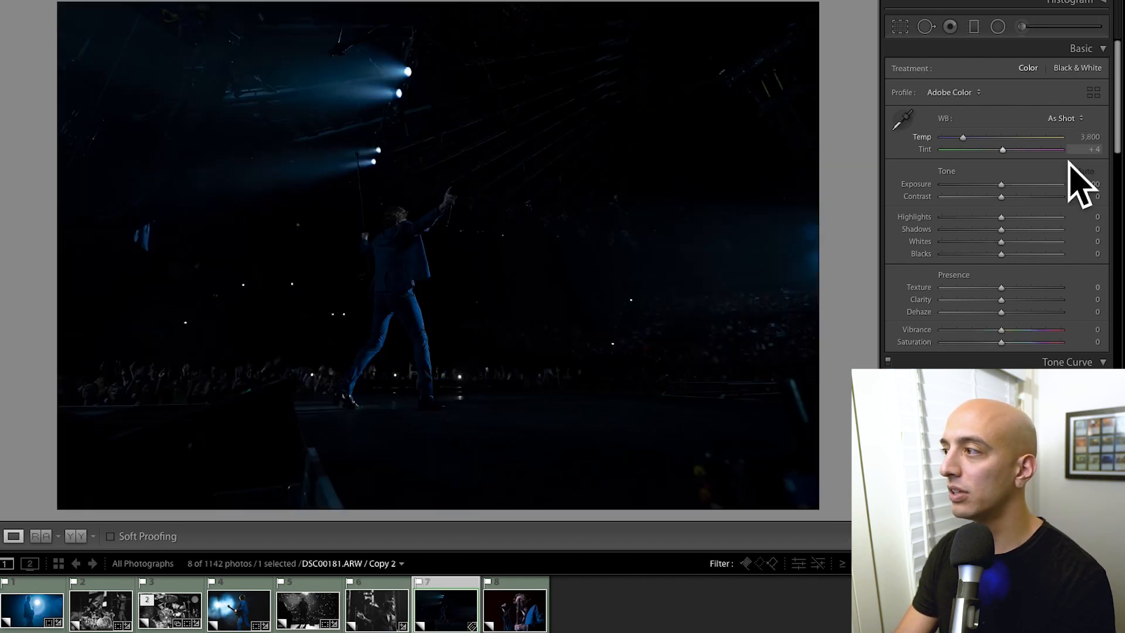
pyautogui.moveTo(1001, 184); pyautogui.dragTo(1044, 185)
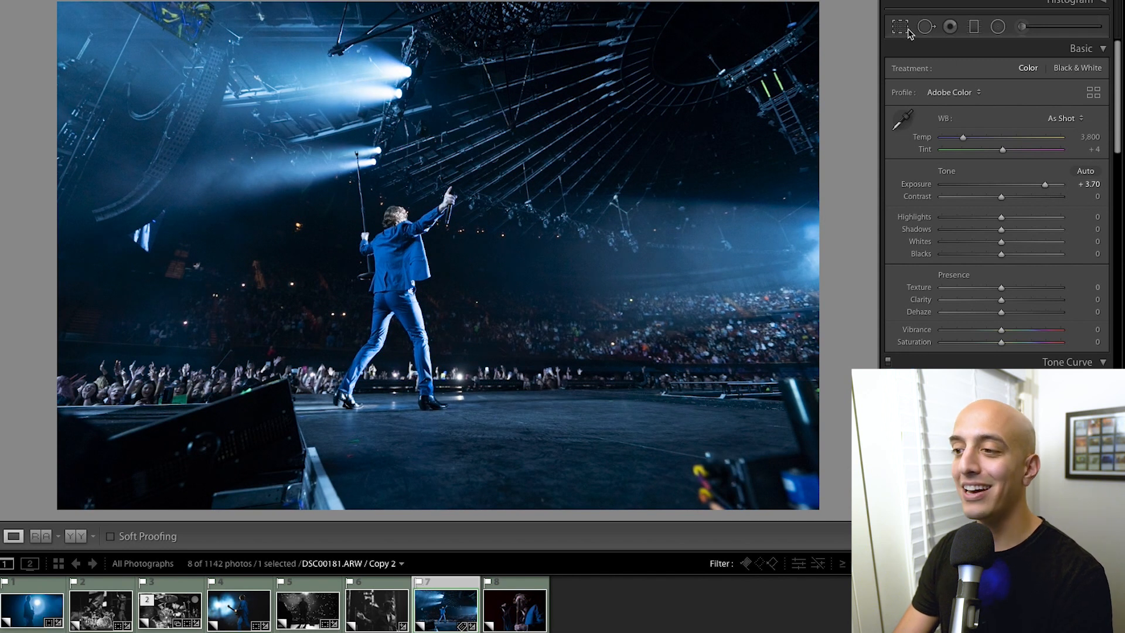
pyautogui.click(908, 31)
pyautogui.moveTo(445, 513); pyautogui.dragTo(446, 478)
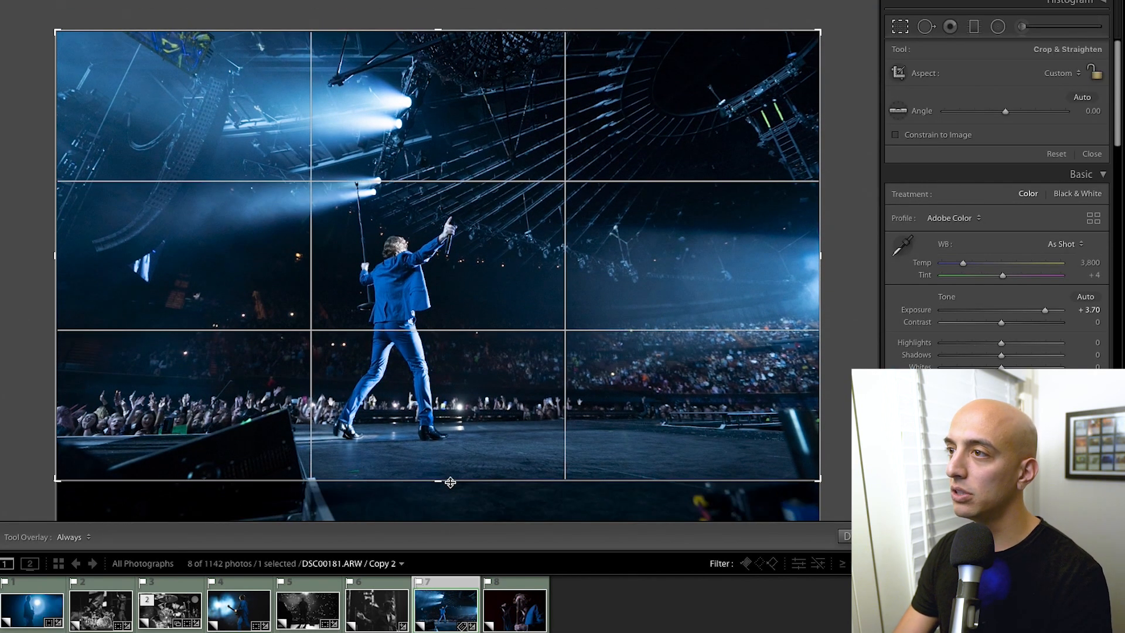
pyautogui.moveTo(495, 33); pyautogui.dragTo(487, 51)
pyautogui.press('Return')
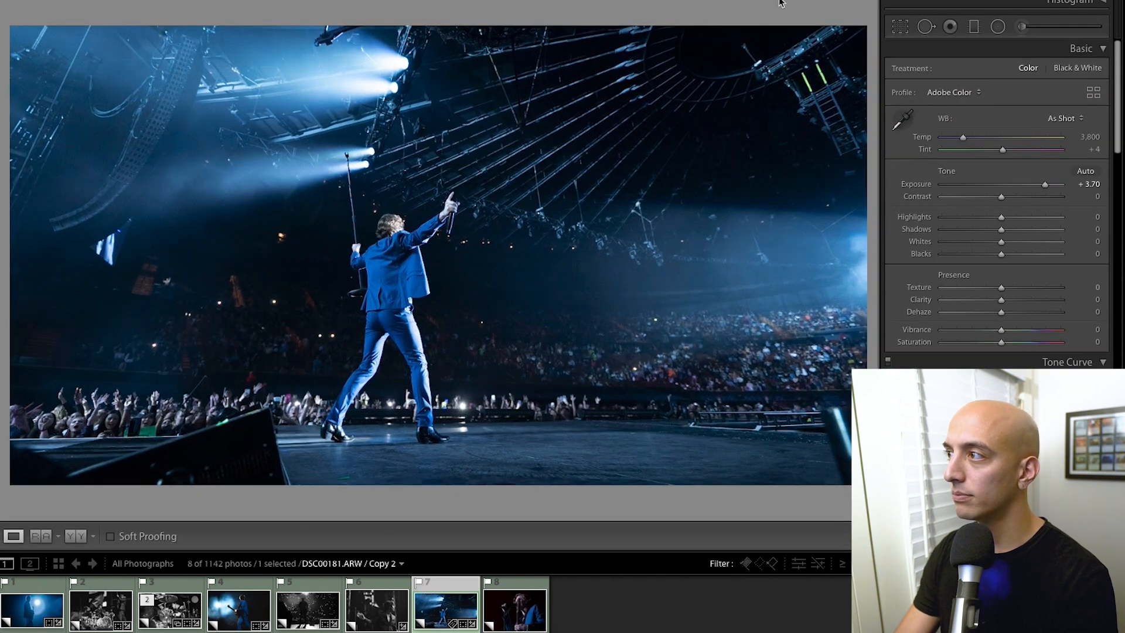
# Step: Add a diagonal graduated filter over the stage lights in the photo's upper-left area with Exposure -1.42 and Temp 41
pyautogui.click(975, 26)
pyautogui.moveTo(216, 24); pyautogui.dragTo(461, 287)
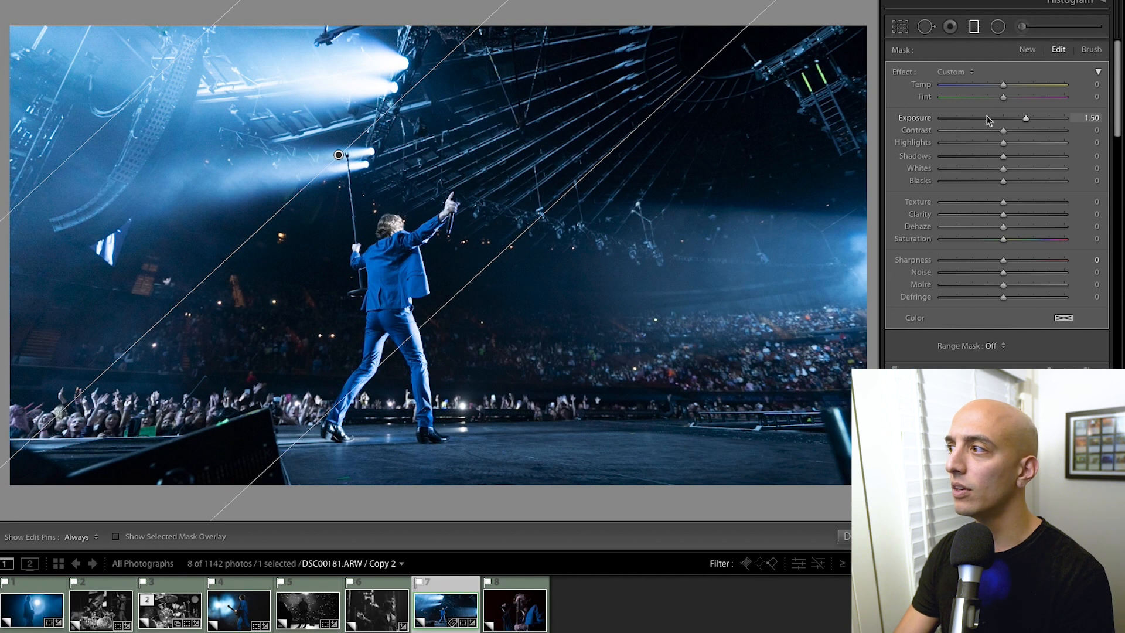
pyautogui.moveTo(986, 117); pyautogui.dragTo(982, 117)
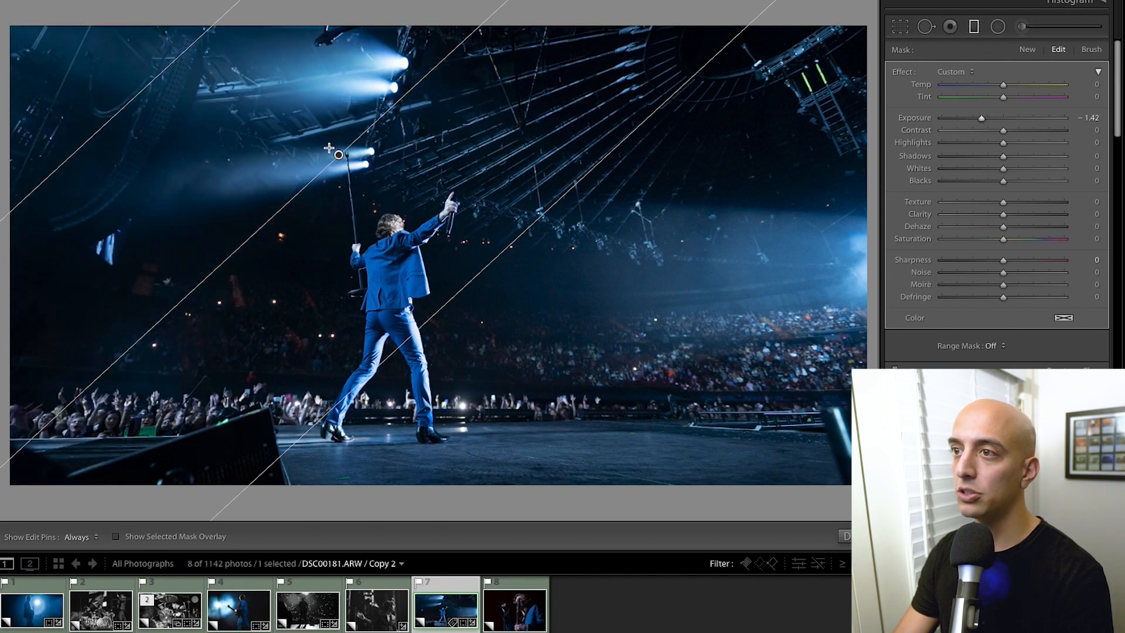
pyautogui.moveTo(338, 154); pyautogui.dragTo(330, 148)
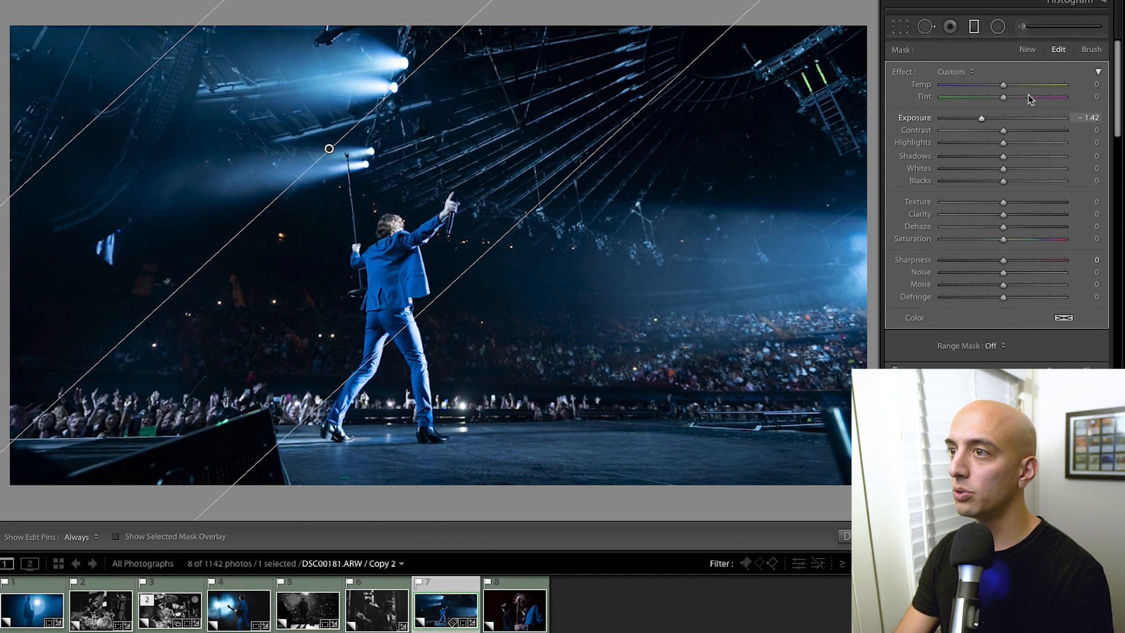
pyautogui.moveTo(1031, 85); pyautogui.dragTo(1028, 85)
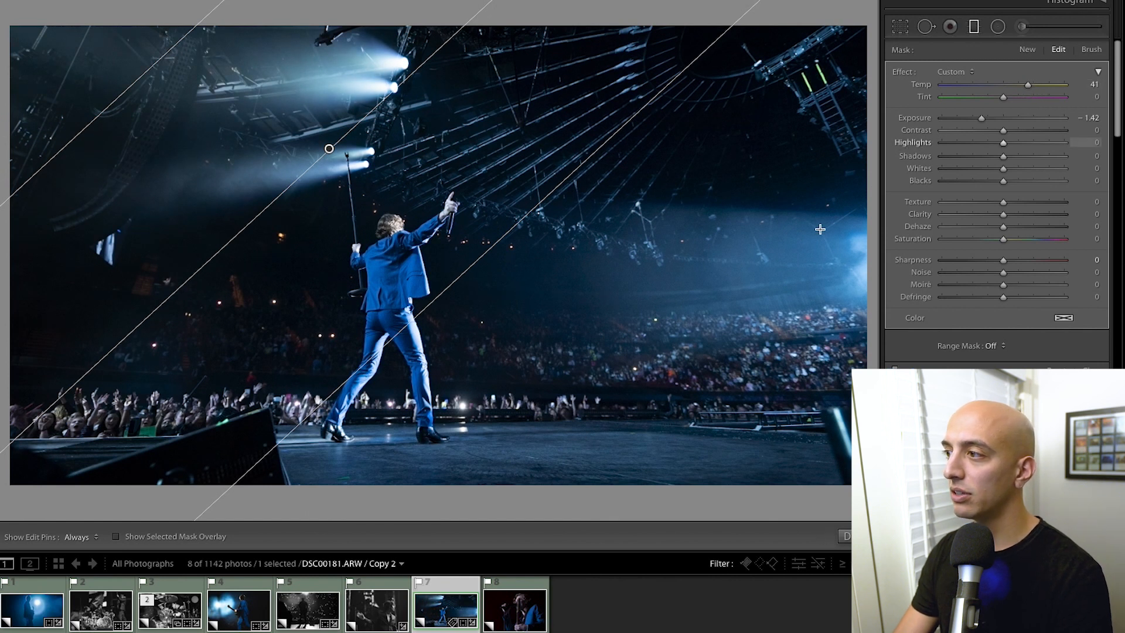
# Step: Add a second graduated filter from the photo's right edge with Exposure 0.00, Highlights -33 and Temp 24
pyautogui.moveTo(822, 230); pyautogui.dragTo(566, 269)
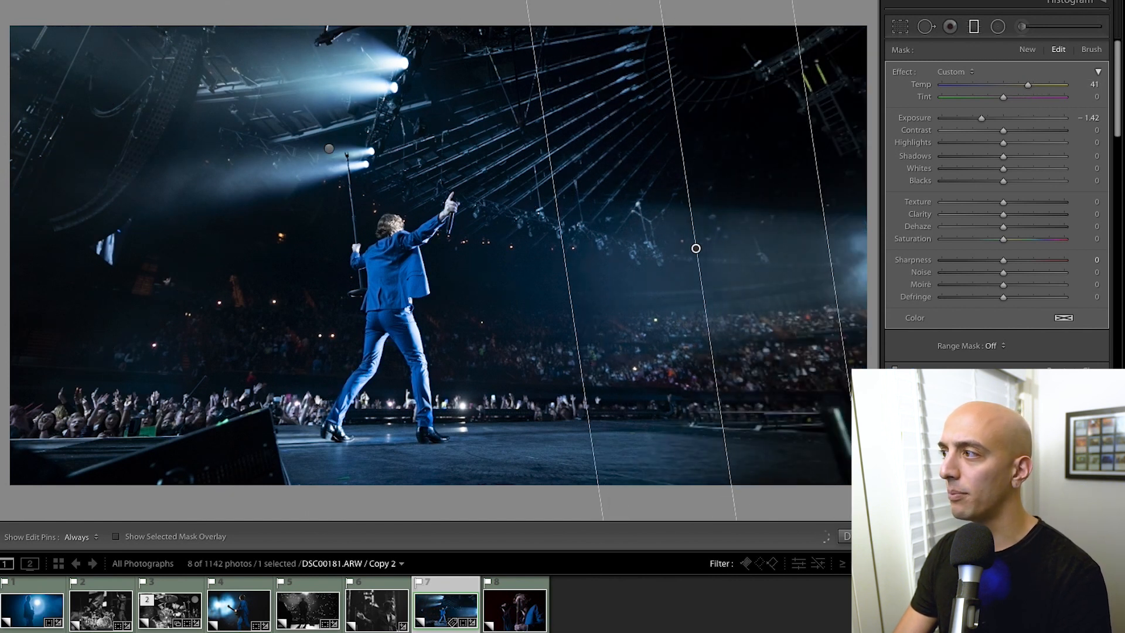
pyautogui.doubleClick(981, 118)
pyautogui.click(980, 146)
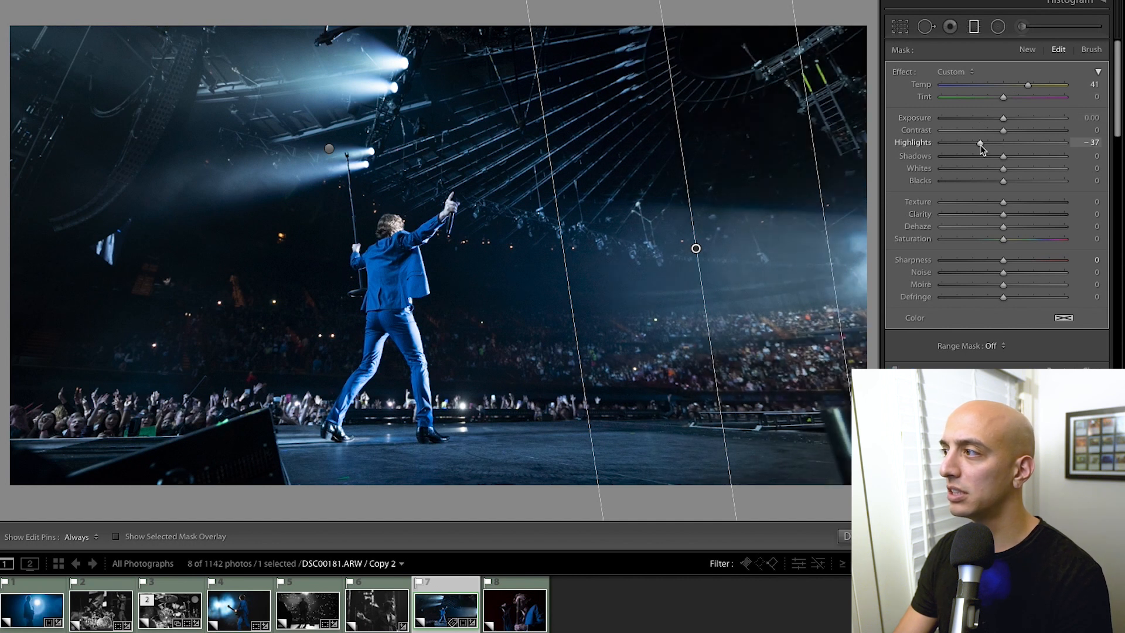
pyautogui.click(1016, 86)
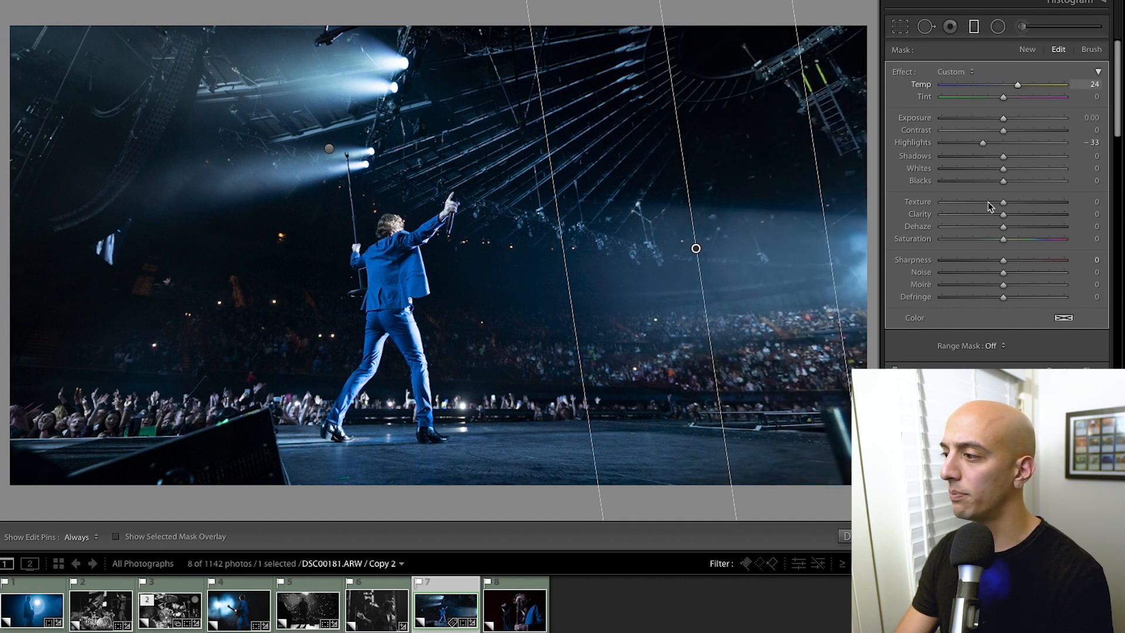
pyautogui.press('m')
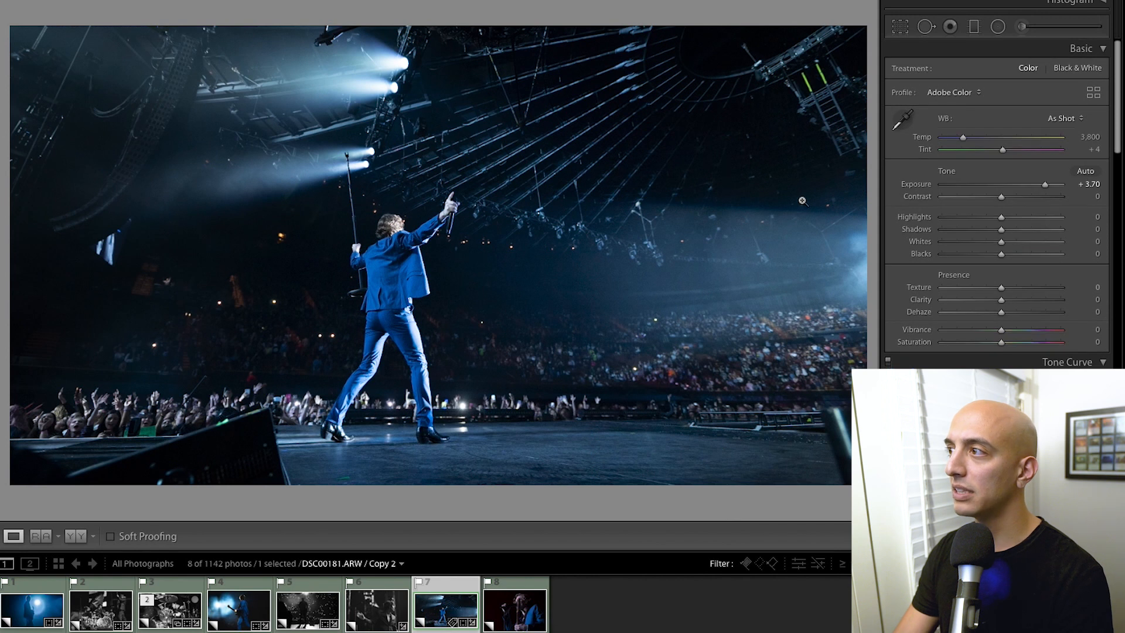
# Step: Straighten the crop of the stage photo to an angle of -0.76 and check the result close up
pyautogui.press('r')
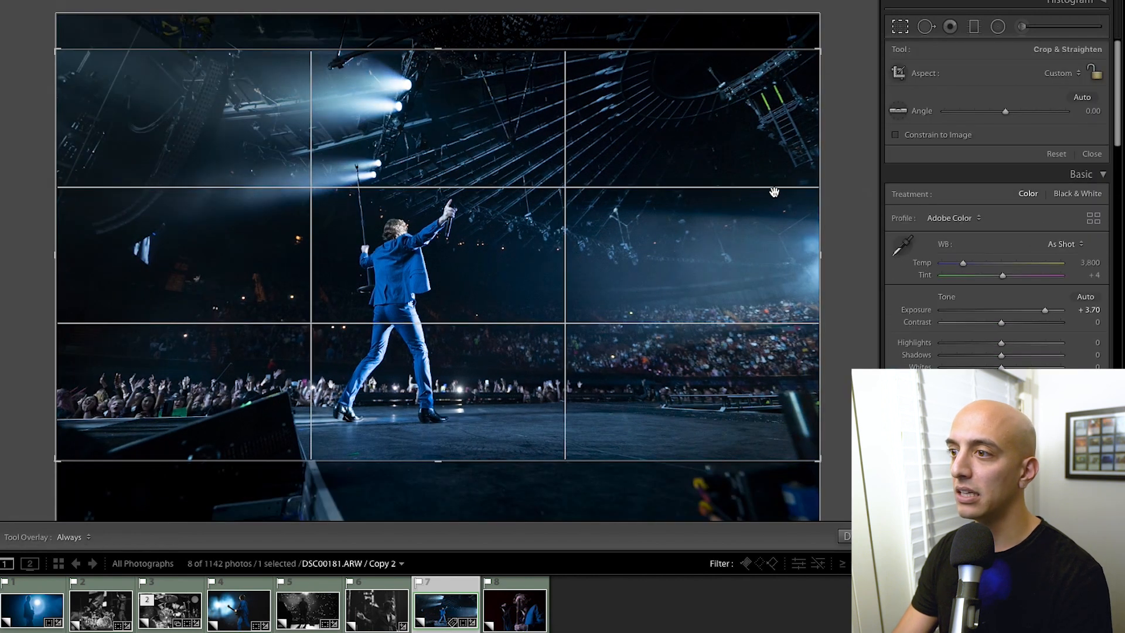
pyautogui.moveTo(841, 172); pyautogui.dragTo(839, 166)
pyautogui.press('r')
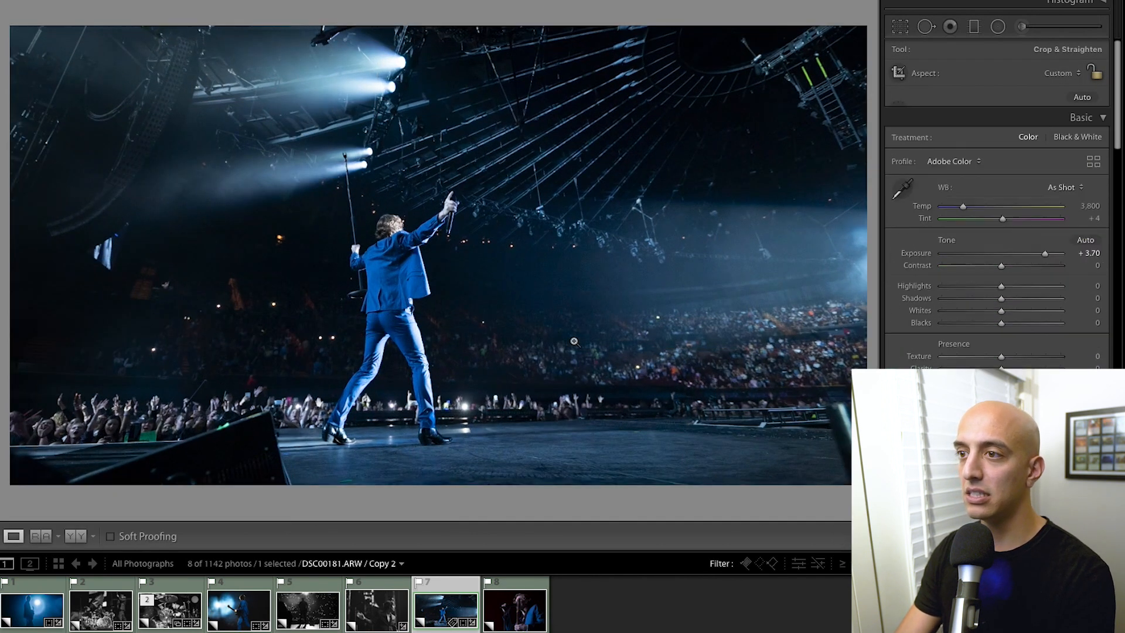
pyautogui.click(301, 248)
pyautogui.click(556, 223)
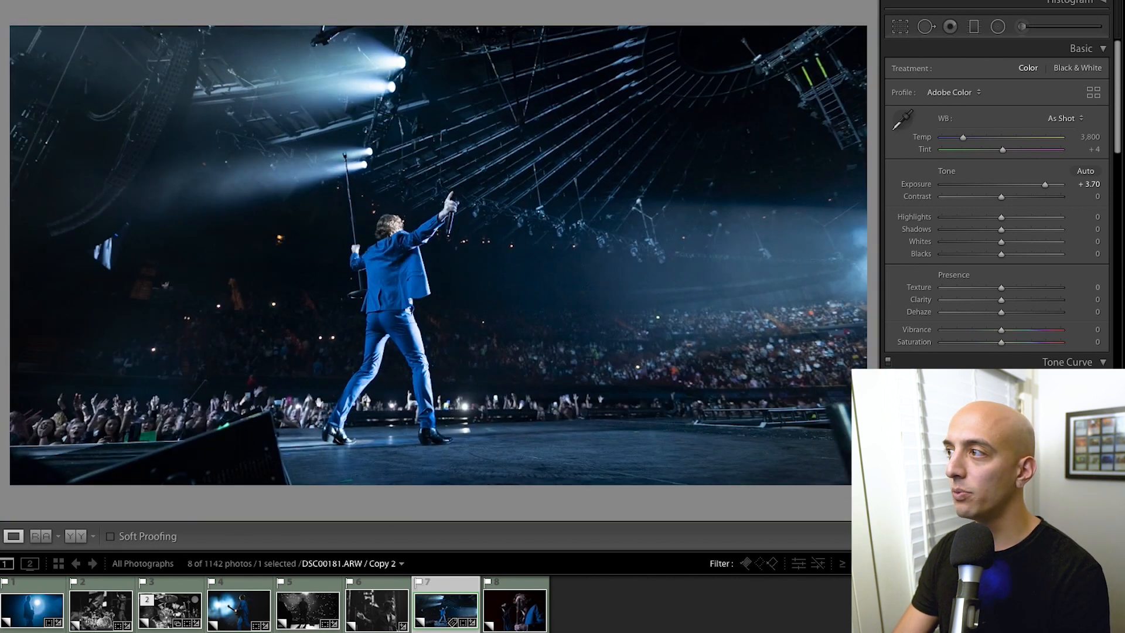
# Step: Heal the orange light spot in the dark background just left of the performer, using brush size 75 and feather 66
pyautogui.click(928, 29)
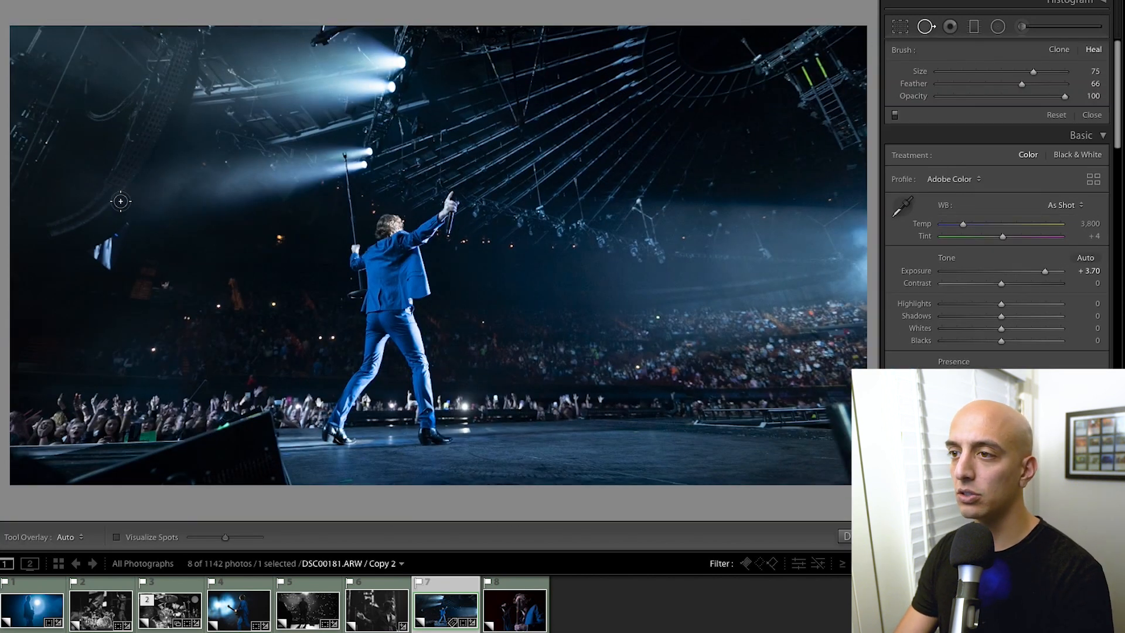
pyautogui.click(278, 236)
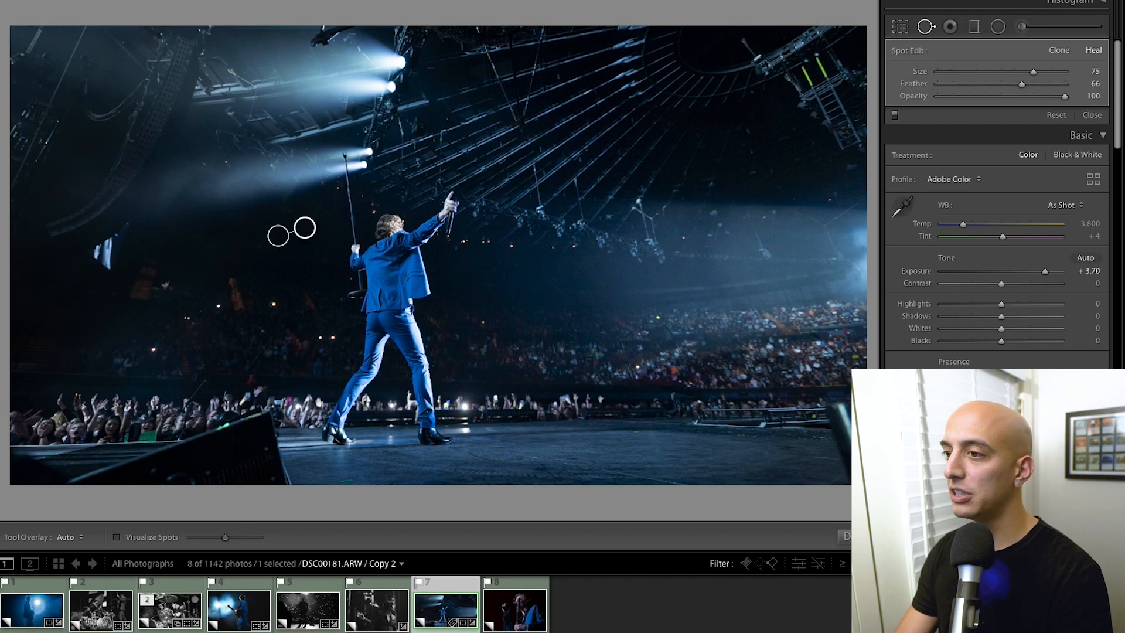
pyautogui.press('q')
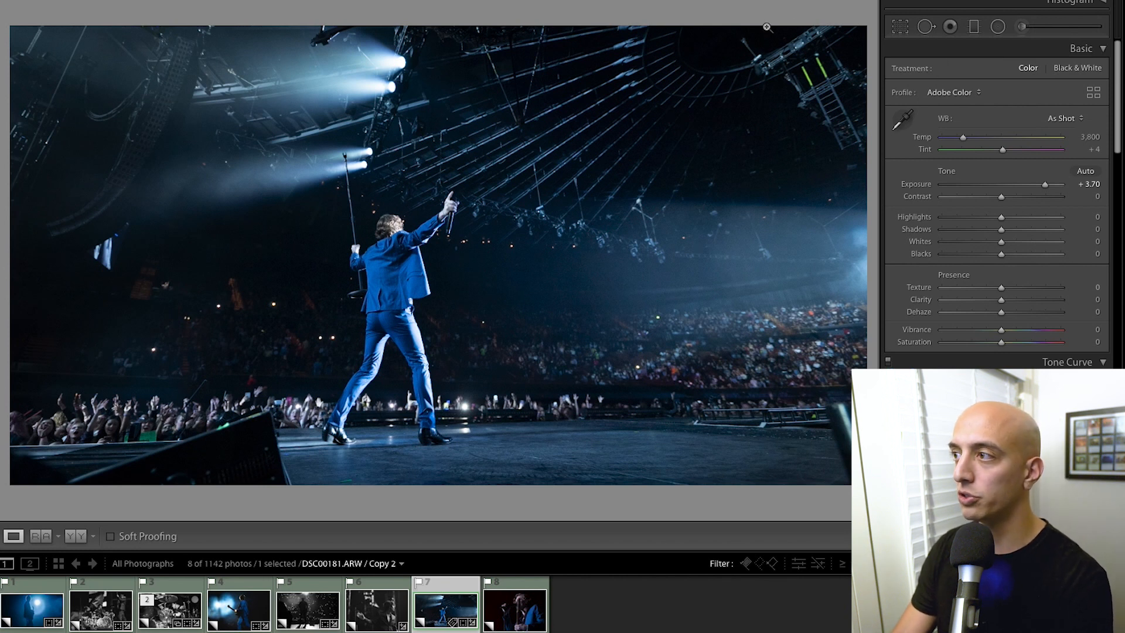
# Step: Brush a local adjustment over the two yellow-green strips on the overhead ladder with Exposure 0.00 and Saturation -71
pyautogui.click(798, 91)
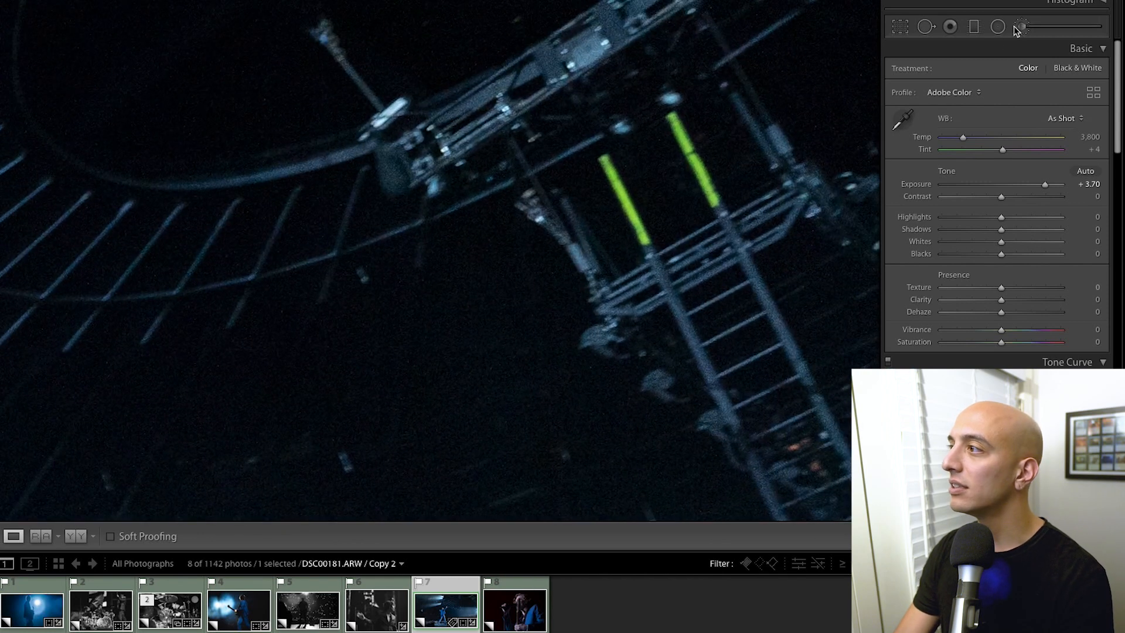
pyautogui.press('k')
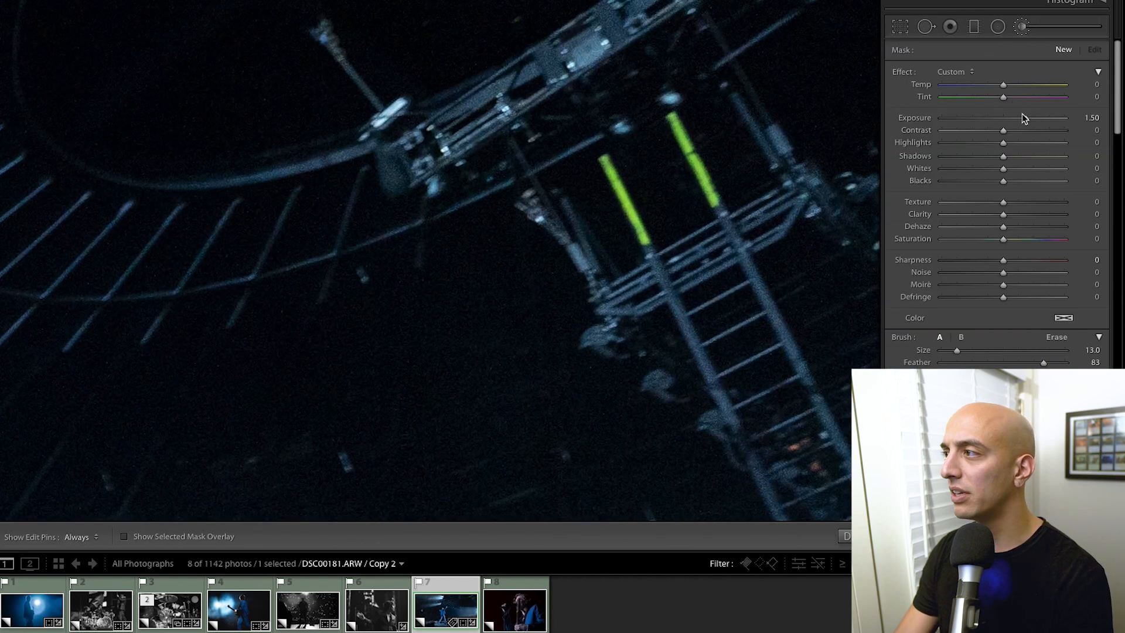
pyautogui.doubleClick(1028, 119)
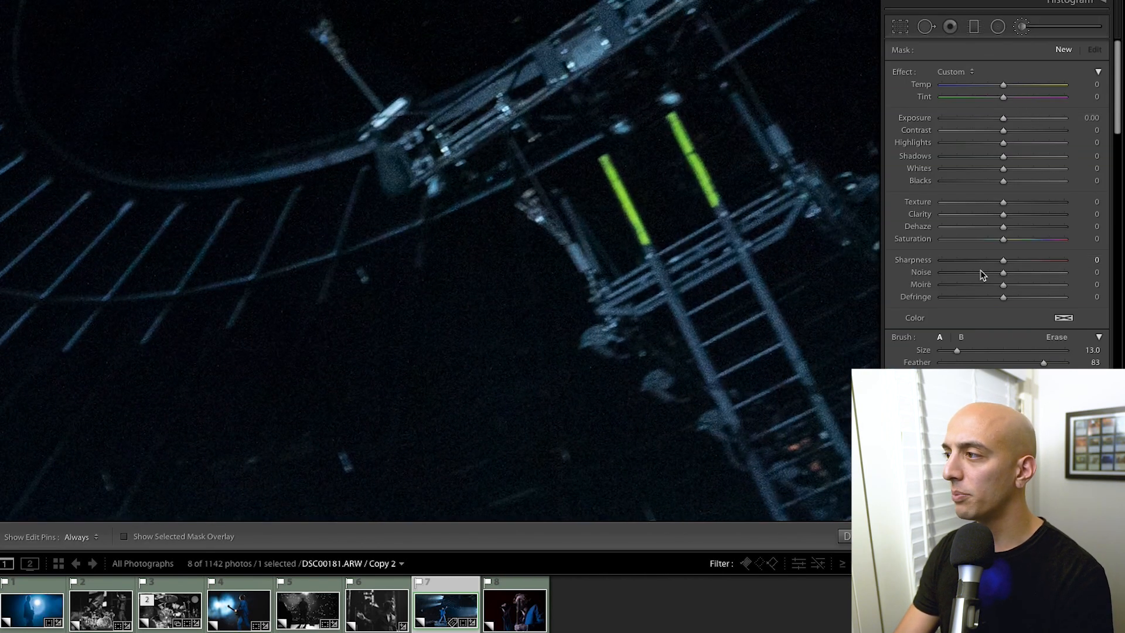
pyautogui.moveTo(680, 145)
pyautogui.mouseDown()
pyautogui.moveTo(708, 220)
pyautogui.moveTo(678, 118)
pyautogui.moveTo(685, 225)
pyautogui.moveTo(620, 206)
pyautogui.moveTo(640, 219)
pyautogui.mouseUp()
pyautogui.moveTo(963, 241); pyautogui.dragTo(829, 244)
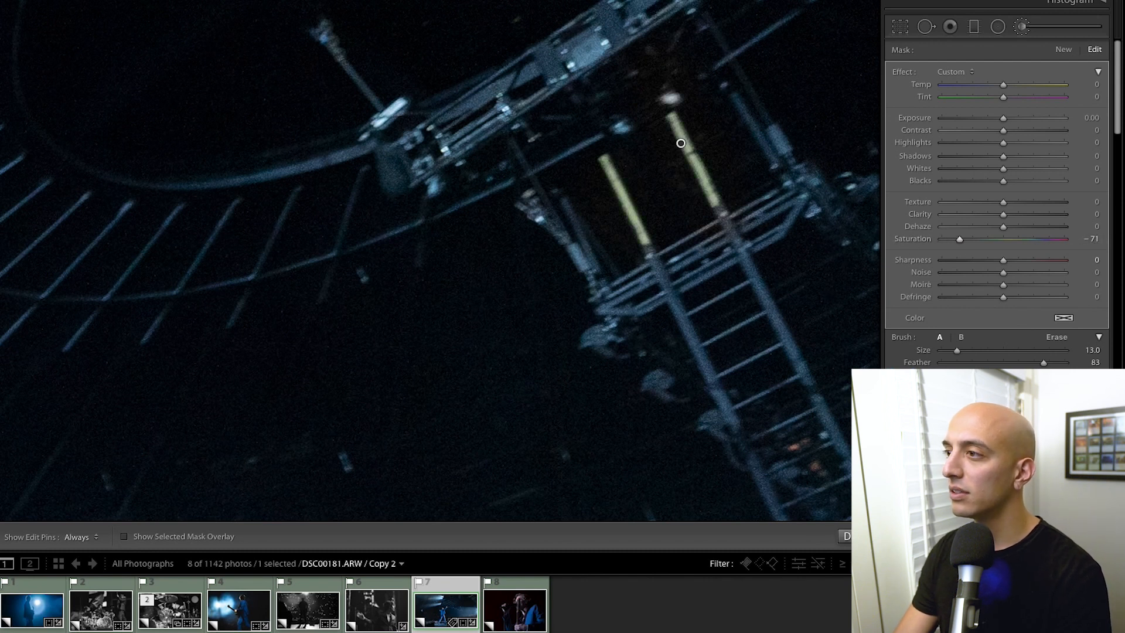
pyautogui.click(855, 536)
pyautogui.click(729, 198)
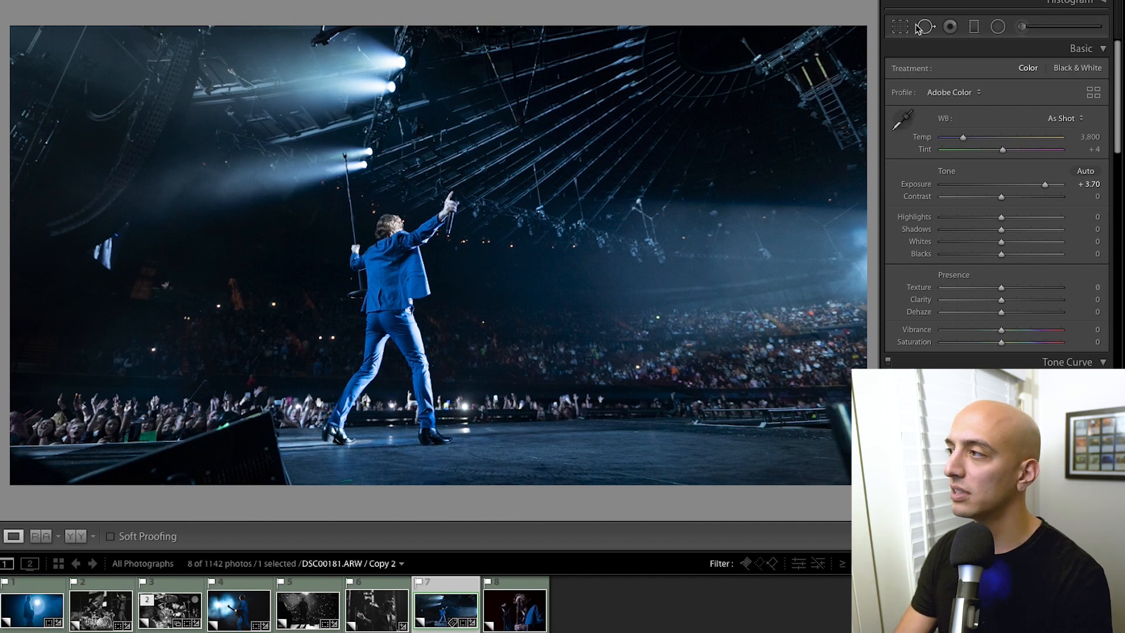
# Step: Warm the stage photo's white balance to Temp 6,195, glancing at the fourth photo for reference
pyautogui.moveTo(980, 137); pyautogui.dragTo(1021, 142)
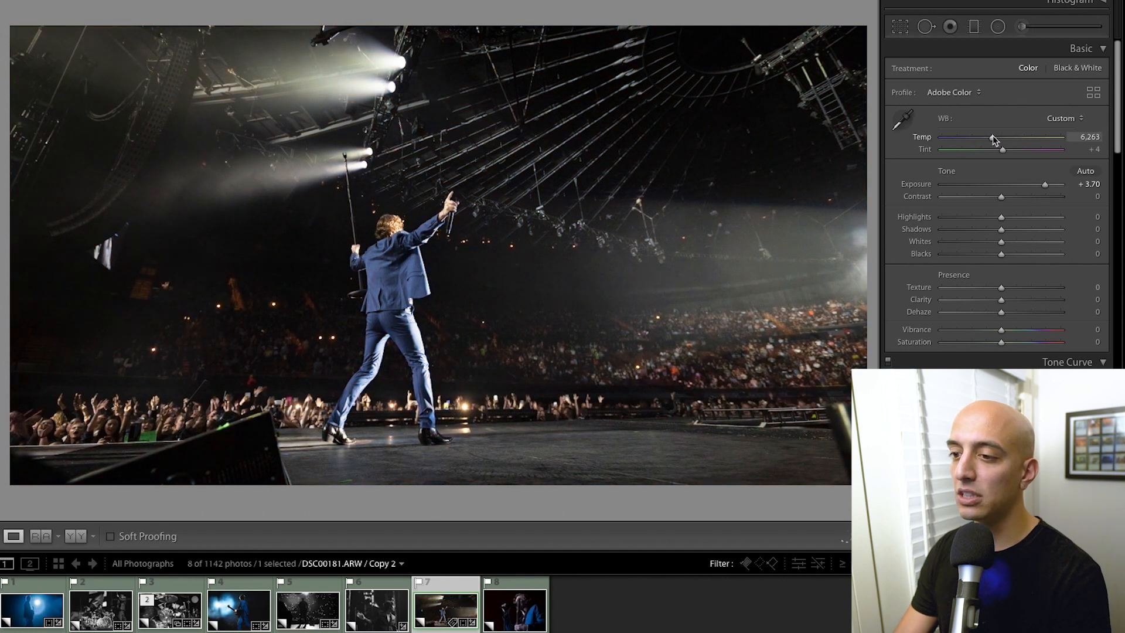
pyautogui.click(237, 609)
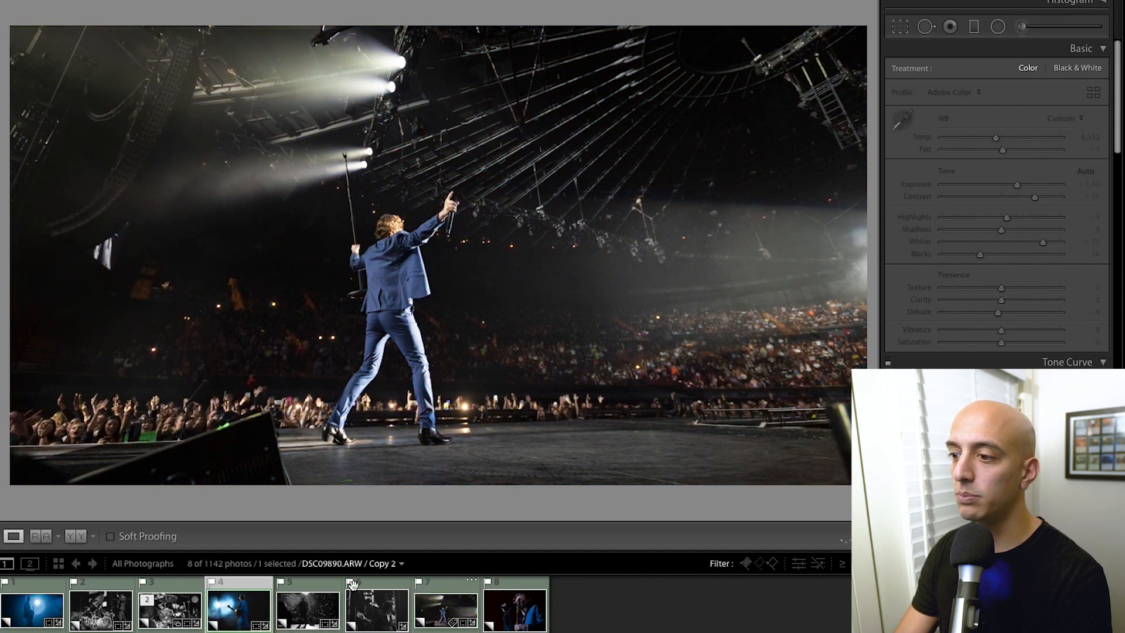
pyautogui.click(435, 625)
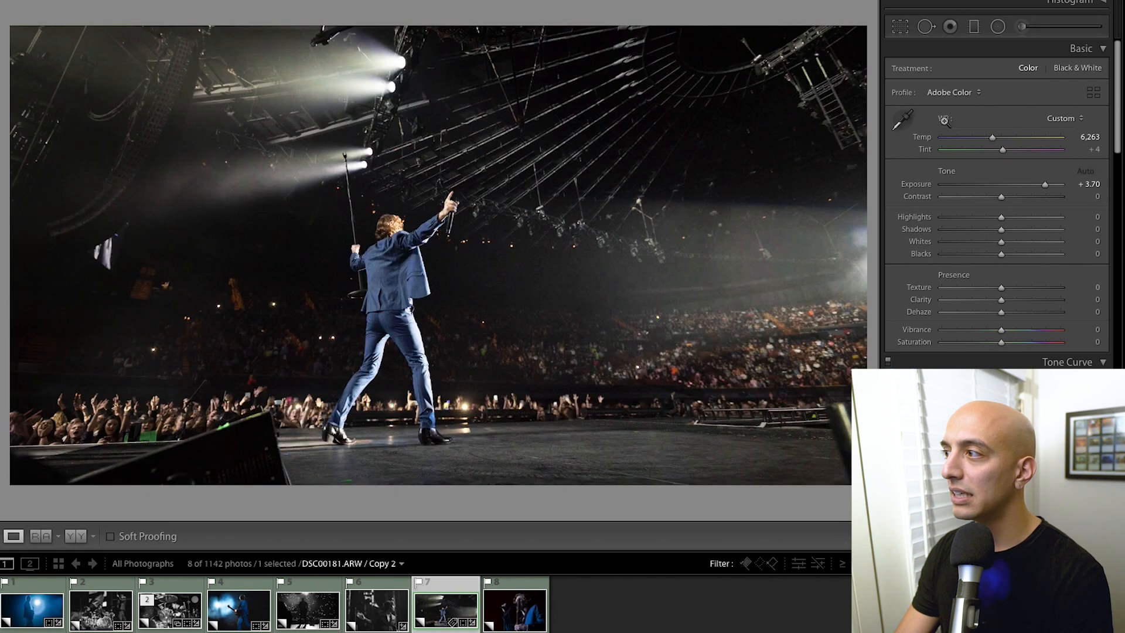
pyautogui.moveTo(1008, 139); pyautogui.dragTo(992, 140)
# Step: Strengthen the suit's colour with a slight Blue luminance increase and Blue saturation +35
pyautogui.scroll(-3, 976, 234)
pyautogui.scroll(-6, 969, 247)
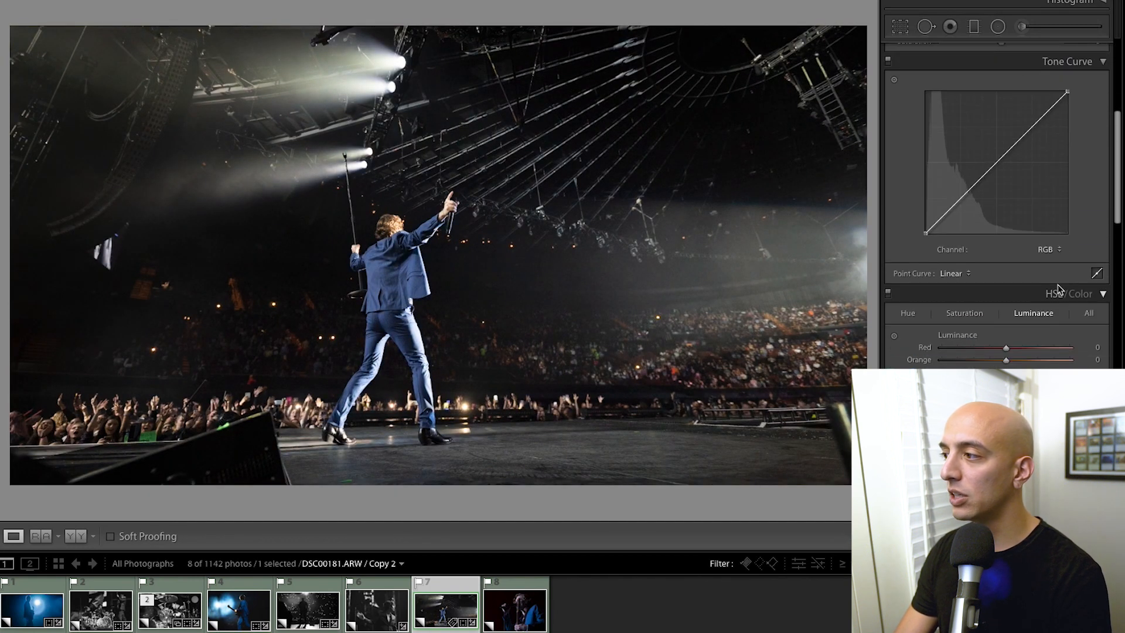
pyautogui.click(1037, 315)
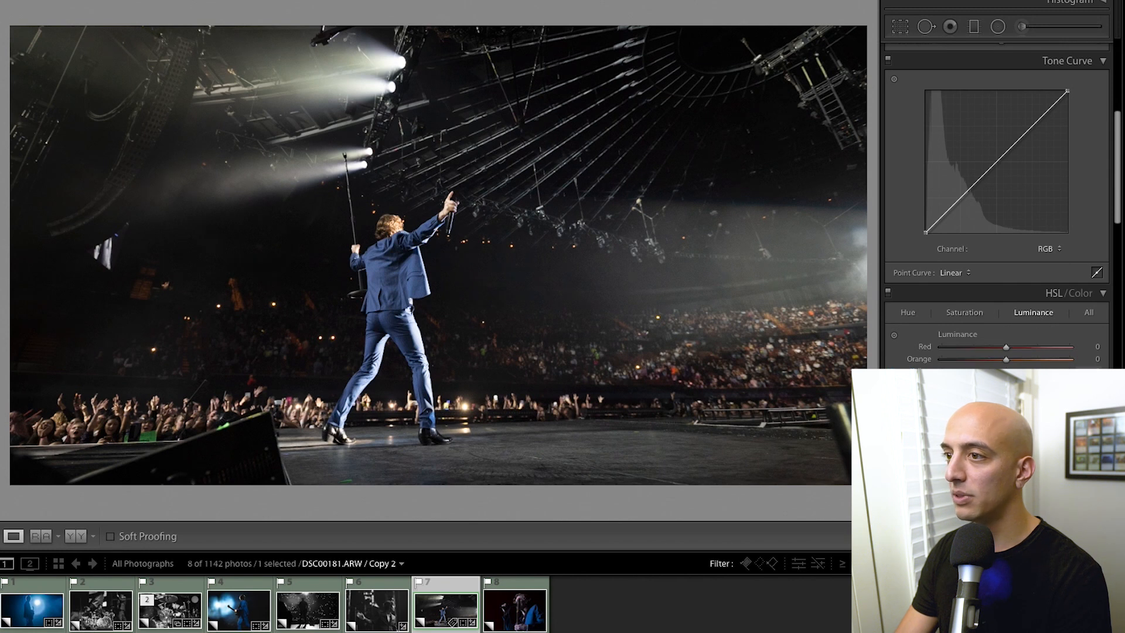
pyautogui.moveTo(1006, 409); pyautogui.dragTo(1018, 409)
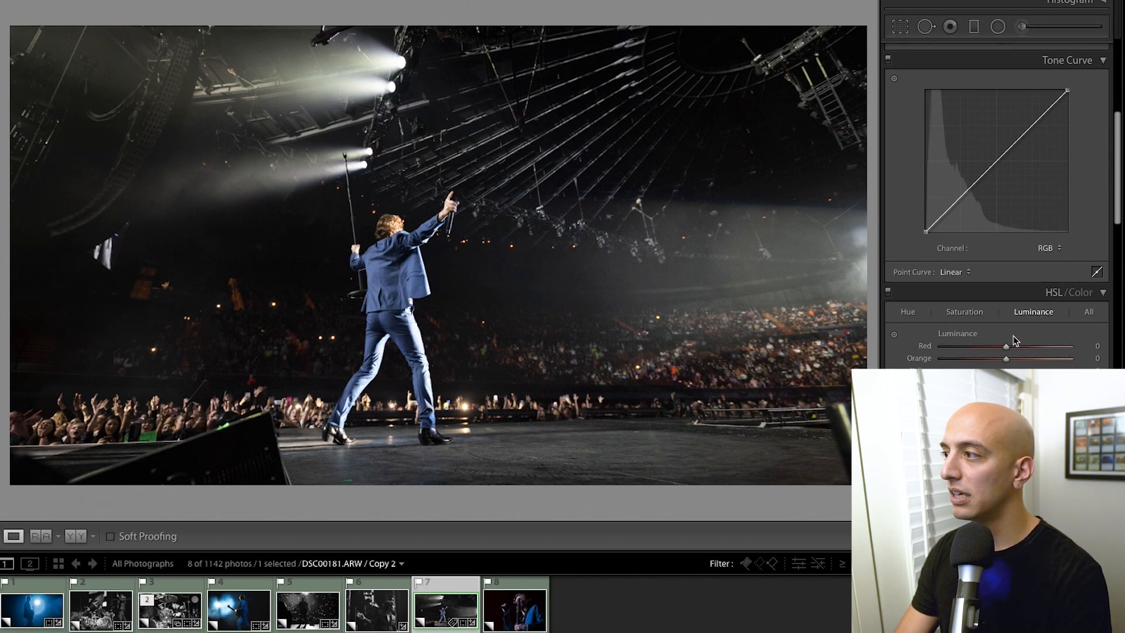
pyautogui.scroll(-3, 1019, 342)
pyautogui.click(968, 204)
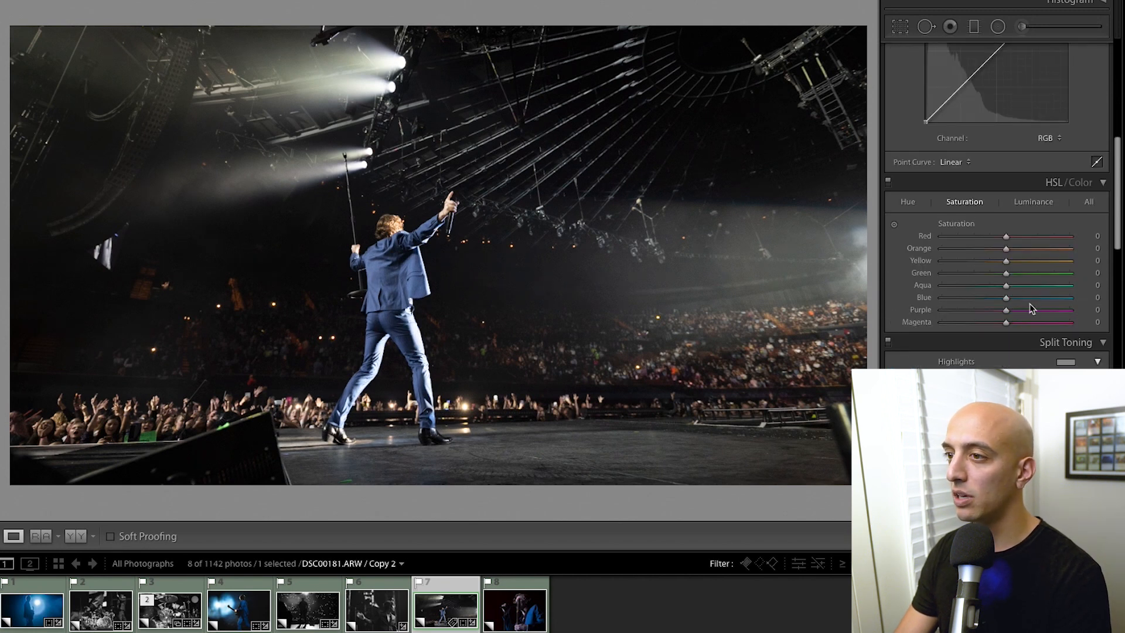
pyautogui.scroll(5, 1020, 234)
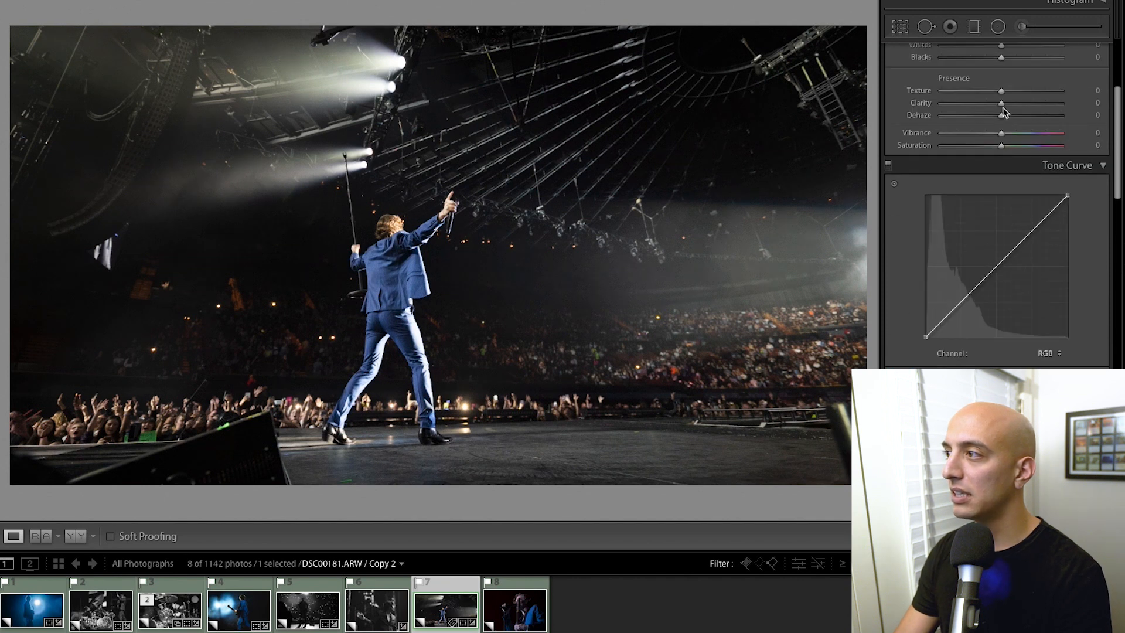
# Step: Set Blacks to -20 and Contrast to +16, and compare the edit with the original
pyautogui.scroll(4, 1002, 117)
pyautogui.click(989, 251)
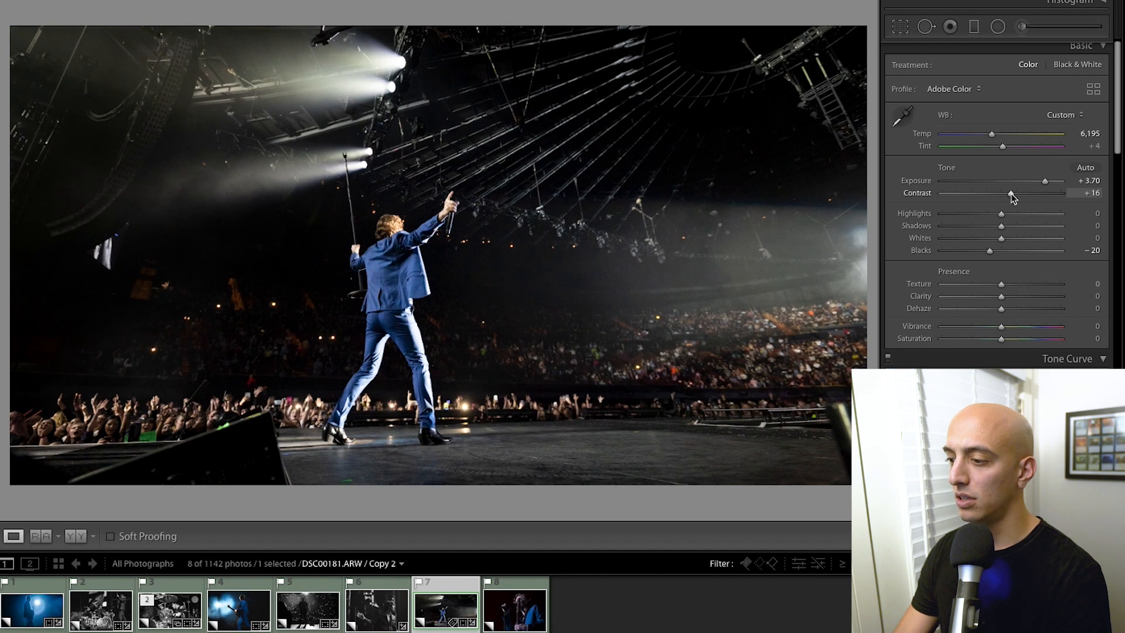
pyautogui.press('\\')
pyautogui.press('\\')
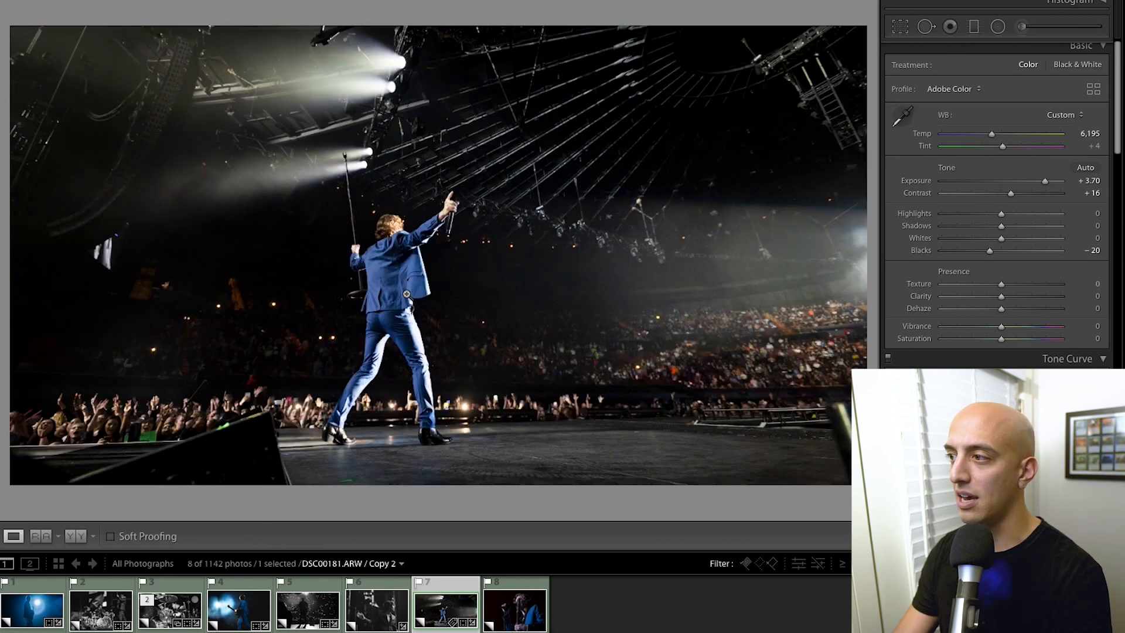
# Step: Try turning the blue suit purple with a targeted hue shift of Blue +100 and Purple +28, and undo the hue changes
pyautogui.scroll(-10, 1039, 229)
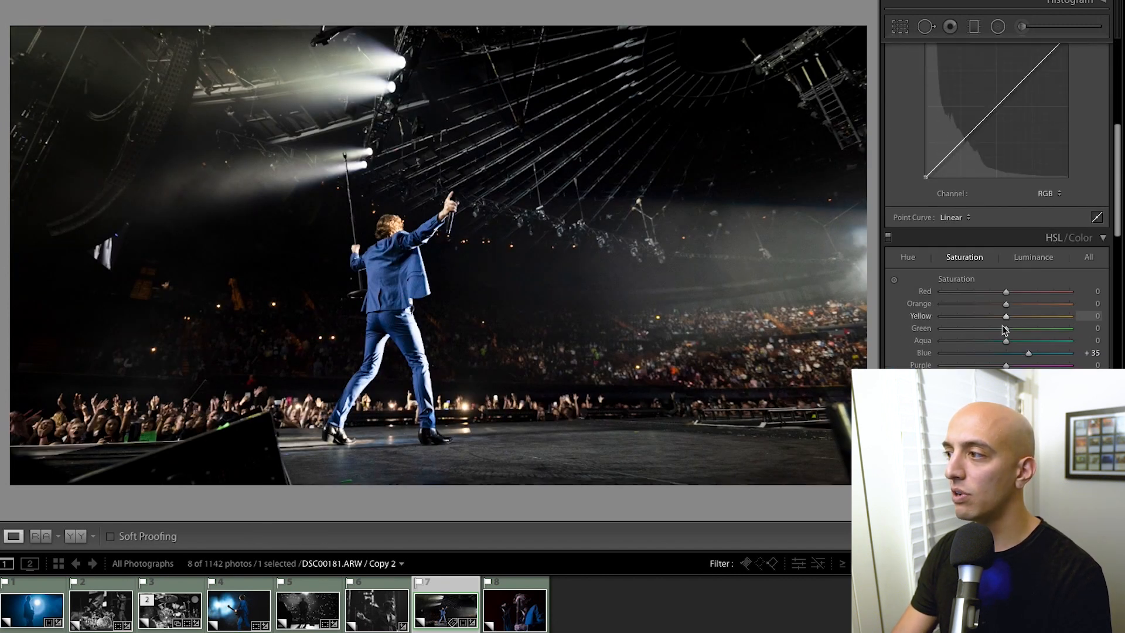
pyautogui.click(901, 259)
pyautogui.click(894, 280)
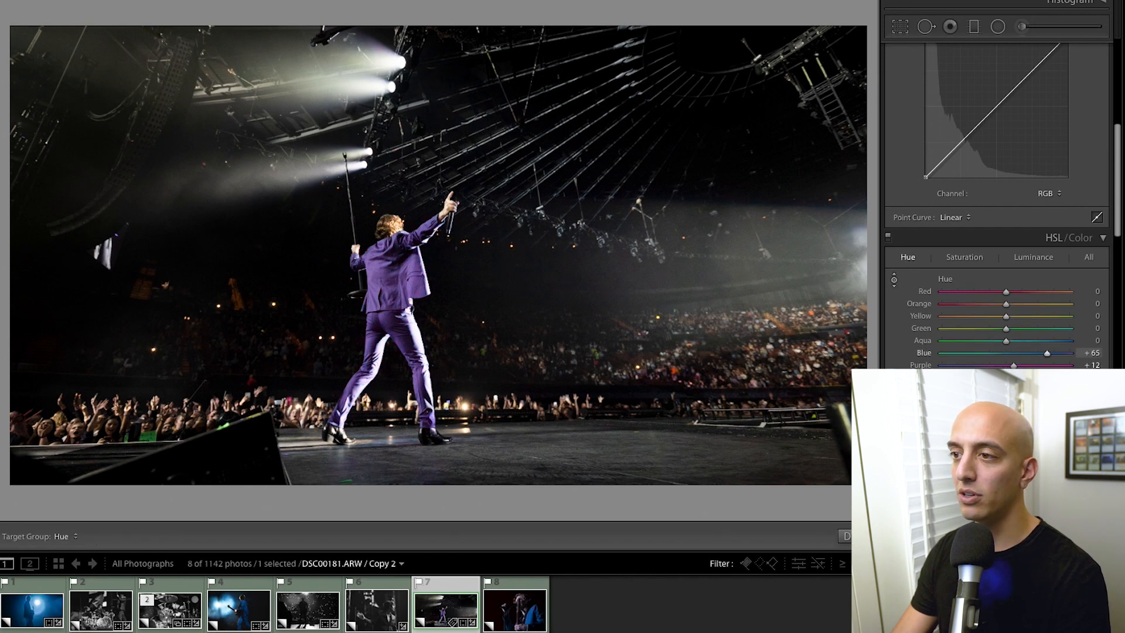
pyautogui.moveTo(396, 266)
pyautogui.mouseDown()
pyautogui.moveTo(396, 337)
pyautogui.moveTo(396, 258)
pyautogui.mouseUp()
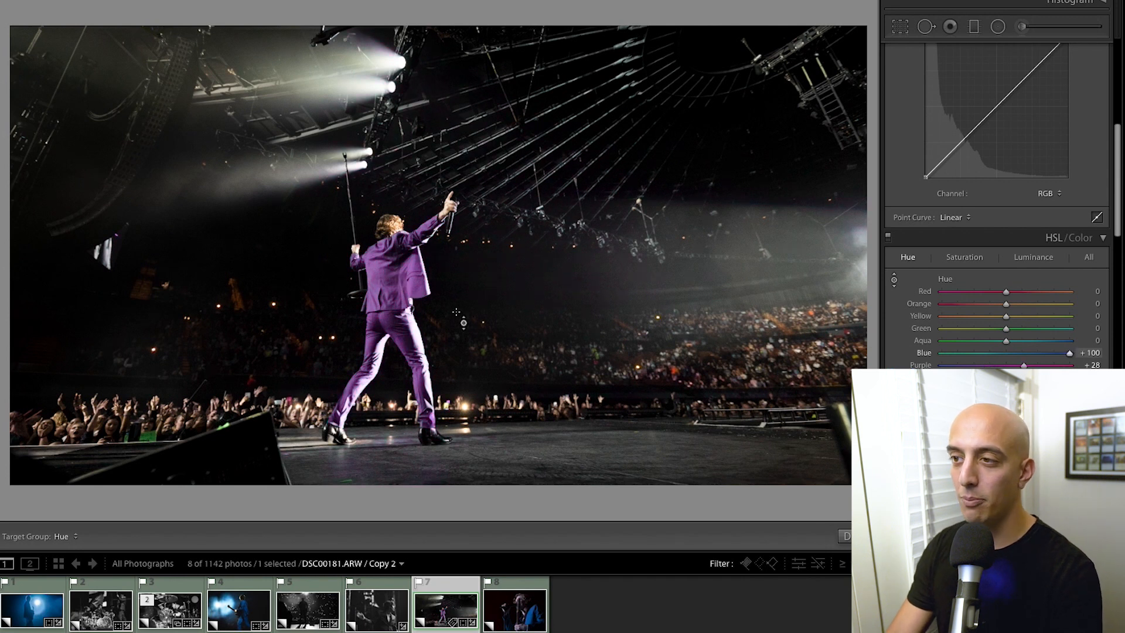
pyautogui.hotkey('ctrl', 'z')
pyautogui.hotkey('ctrl', 'z')
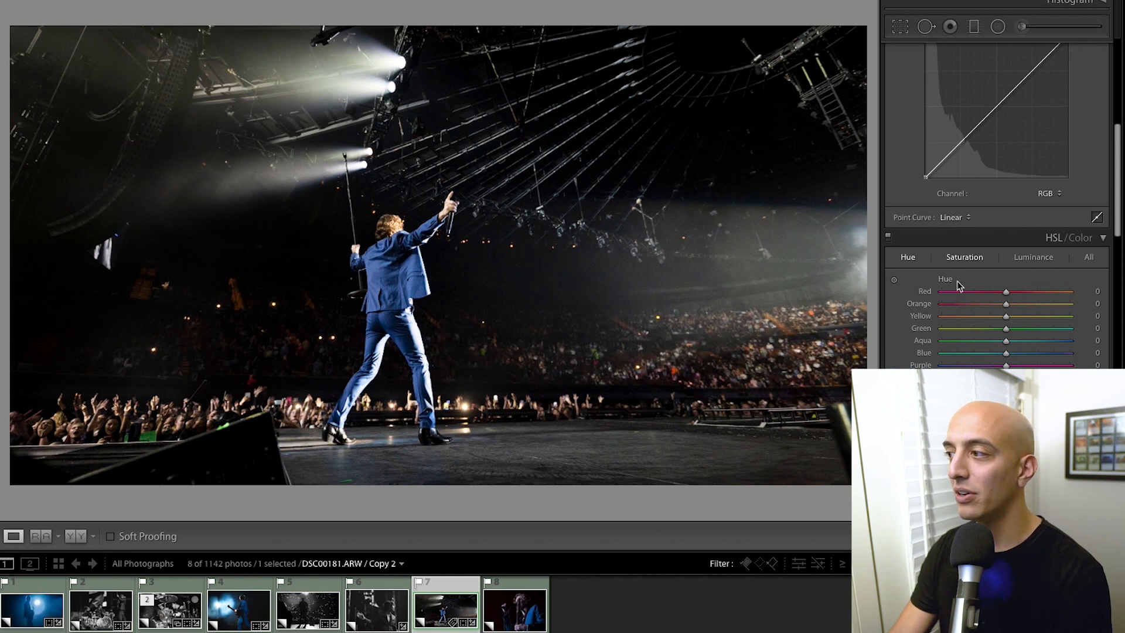
pyautogui.moveTo(1006, 353)
pyautogui.mouseDown()
pyautogui.moveTo(994, 353)
pyautogui.moveTo(1005, 353)
pyautogui.mouseUp()
pyautogui.doubleClick(999, 353)
pyautogui.press('super+z')
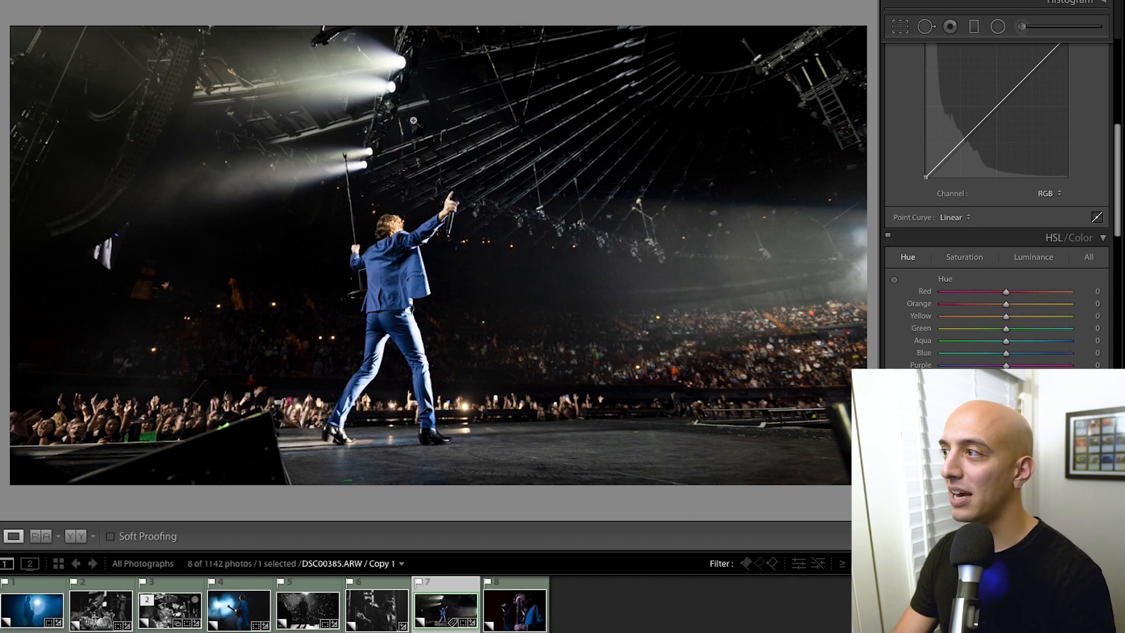
# Step: Crop more off the top edge of the stage photo and apply the crop
pyautogui.click(907, 30)
pyautogui.moveTo(428, 49); pyautogui.dragTo(429, 74)
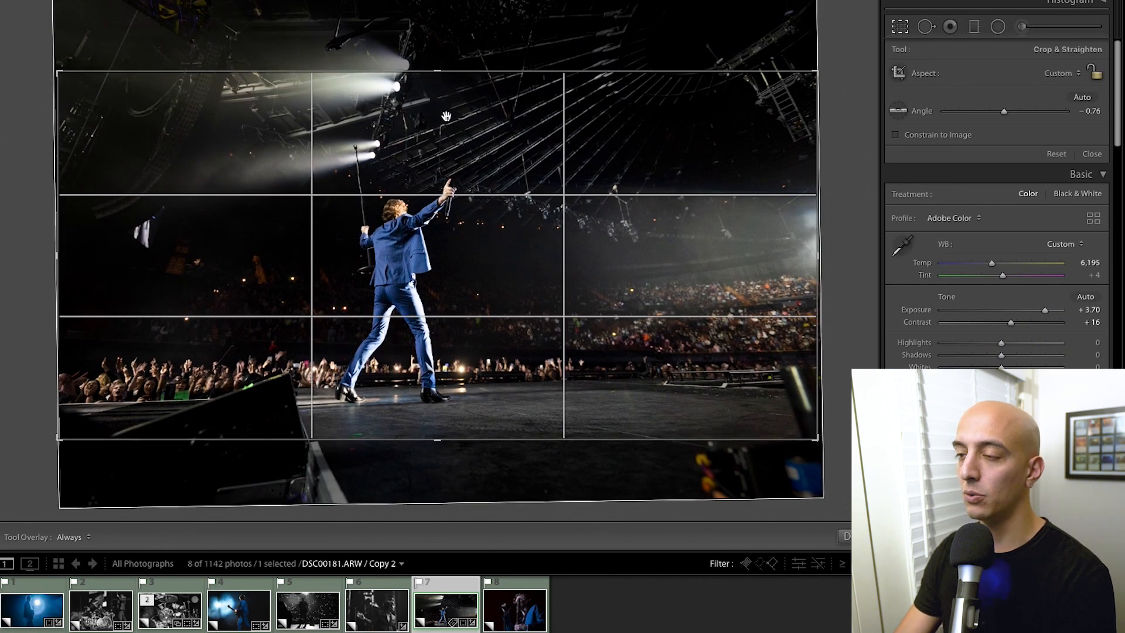
pyautogui.press('Return')
# Step: Open the eighth photo, DSC00385.ARW, convert it to black and white, and set Exposure +0.50 and Contrast +16
pyautogui.click(515, 609)
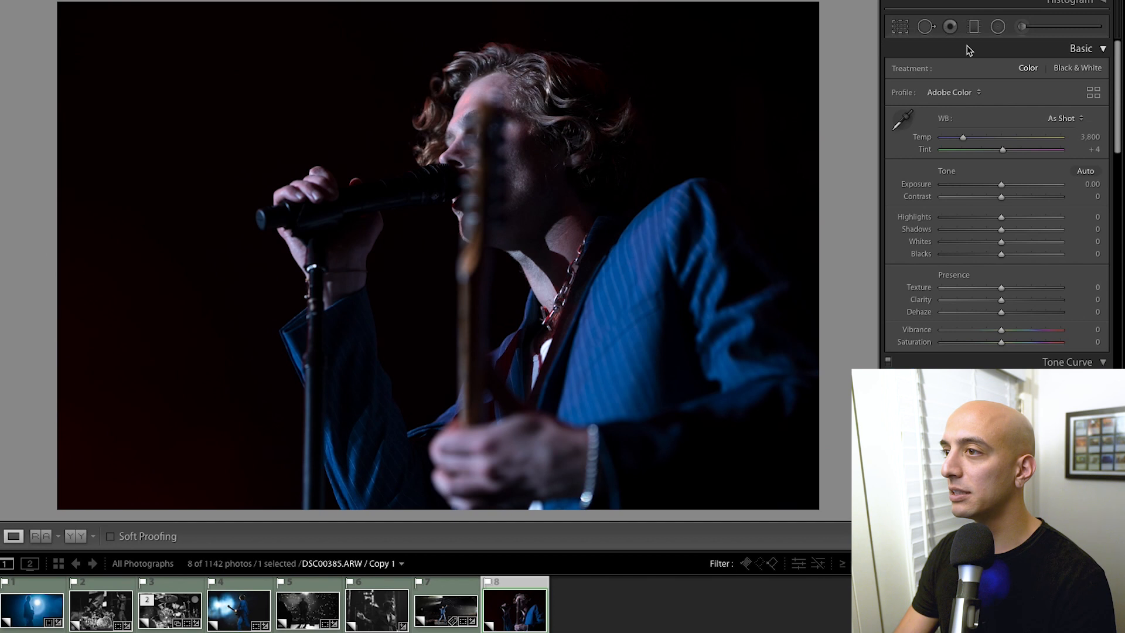
pyautogui.click(1082, 69)
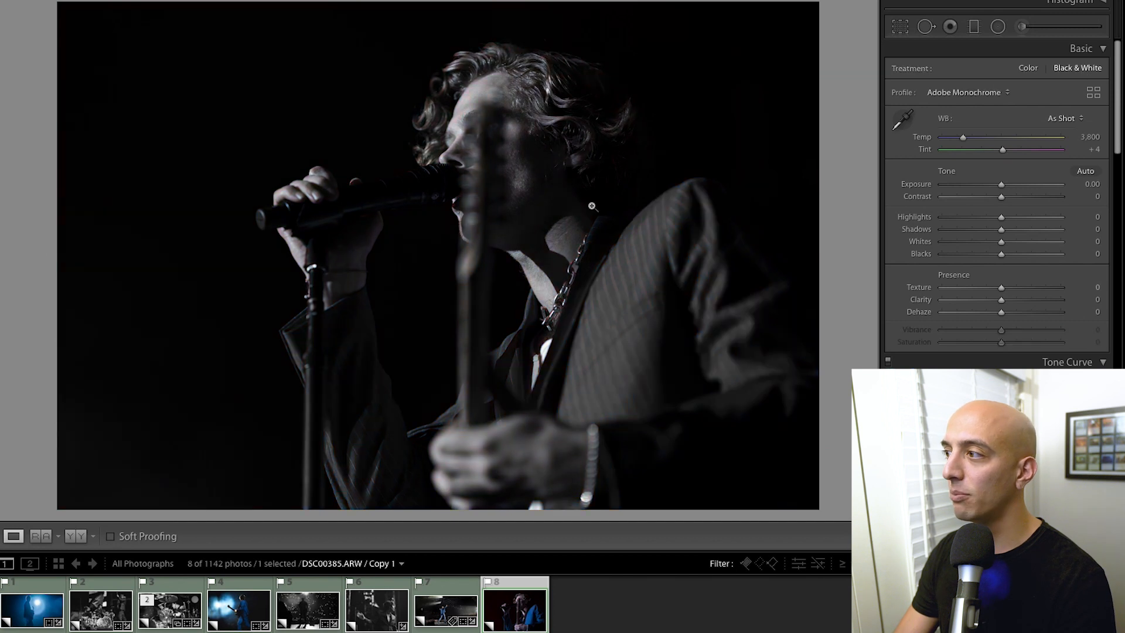
pyautogui.moveTo(1001, 184)
pyautogui.mouseDown()
pyautogui.moveTo(1026, 186)
pyautogui.moveTo(1007, 186)
pyautogui.moveTo(1010, 198)
pyautogui.mouseUp()
# Step: Try Texture +60 and Clarity +100 on the singer photo, undoing each adjustment
pyautogui.moveTo(1002, 288); pyautogui.dragTo(1041, 293)
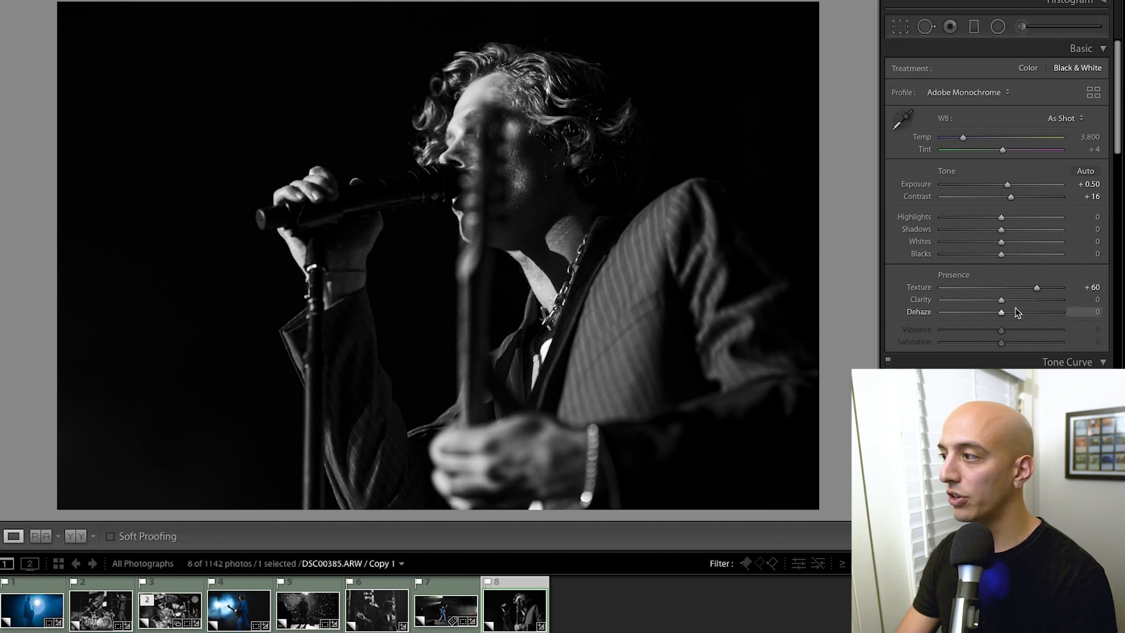
pyautogui.hotkey('ctrl', 'z')
pyautogui.moveTo(1046, 301); pyautogui.dragTo(1083, 303)
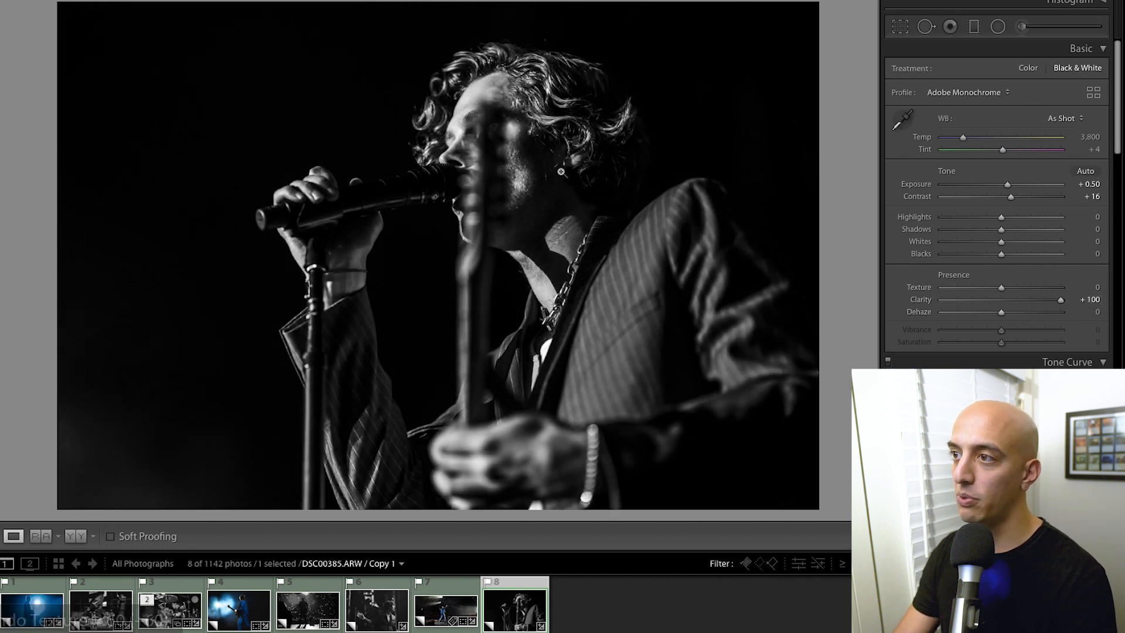
pyautogui.doubleClick(1062, 303)
pyautogui.moveTo(1024, 300); pyautogui.dragTo(1062, 301)
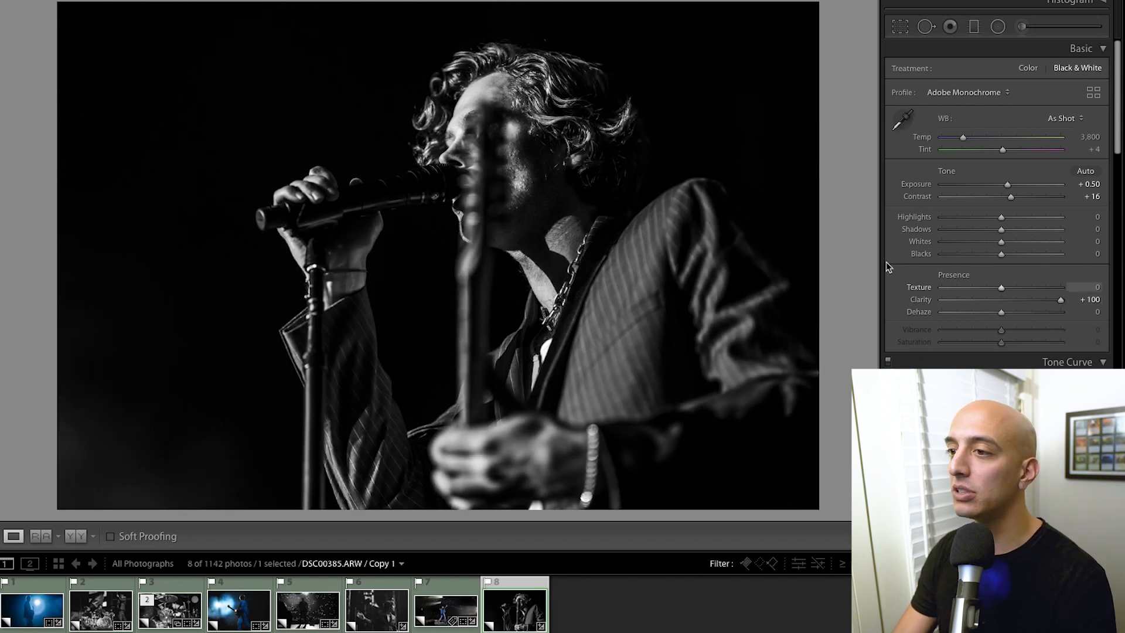
pyautogui.hotkey('ctrl', 'z')
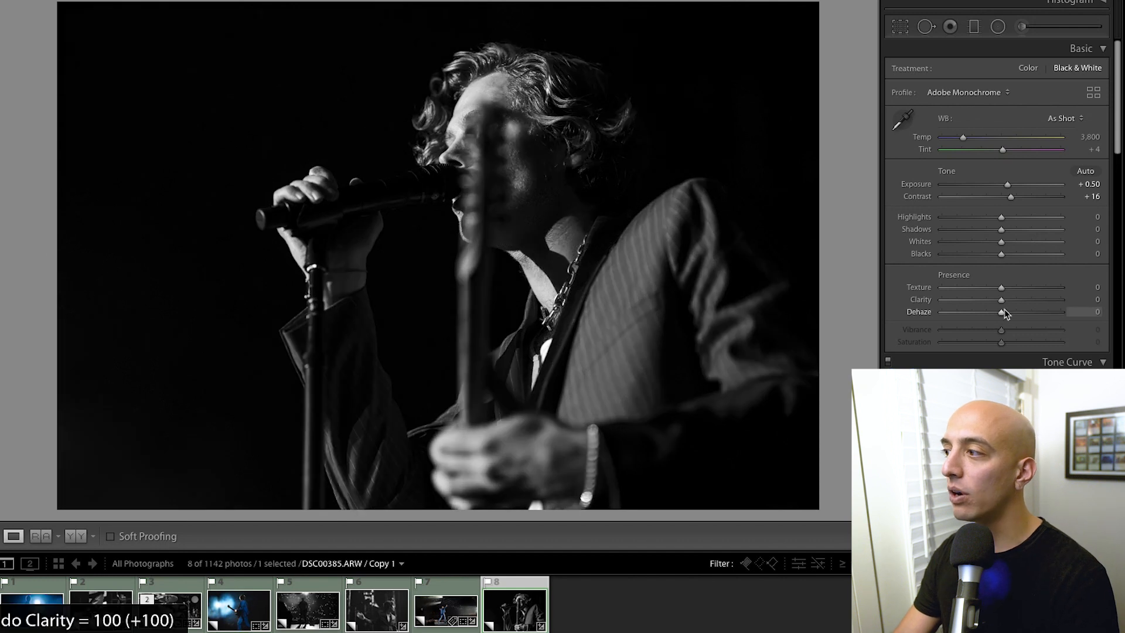
# Step: Set the singer photo's Clarity to -5, and look at the first photo before returning to the eighth
pyautogui.moveTo(1001, 302); pyautogui.dragTo(1000, 294)
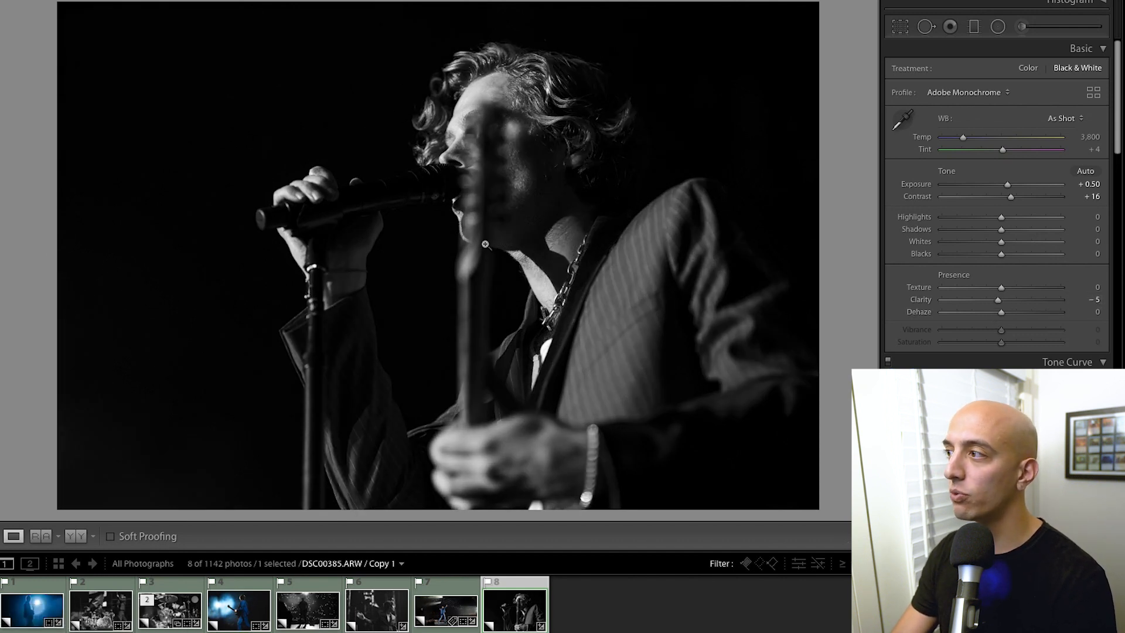
pyautogui.click(33, 618)
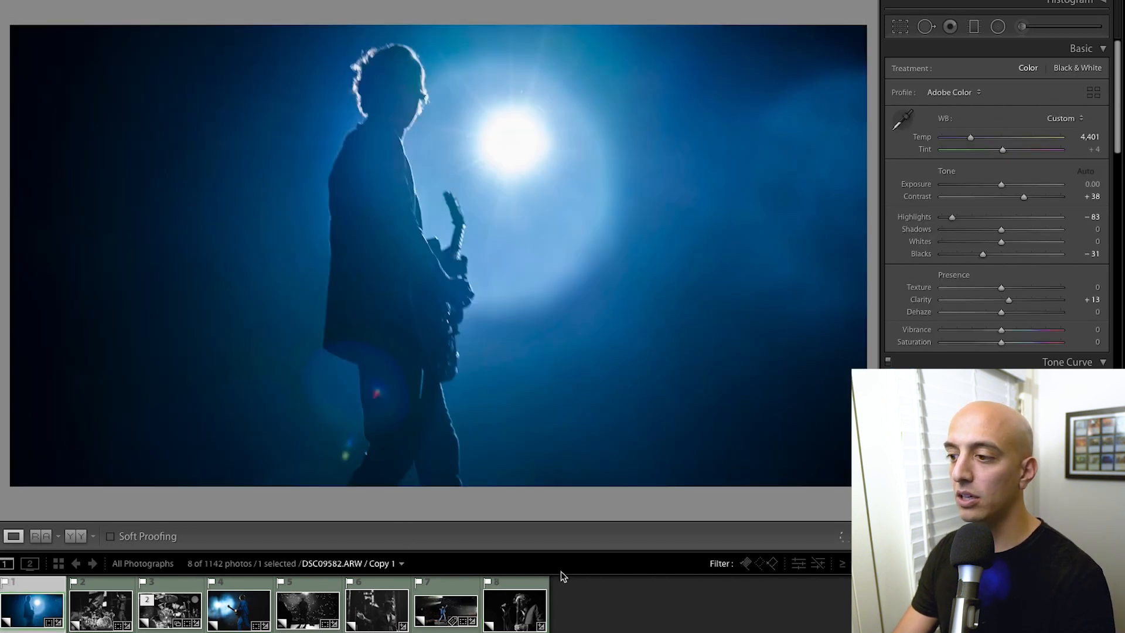
pyautogui.click(499, 592)
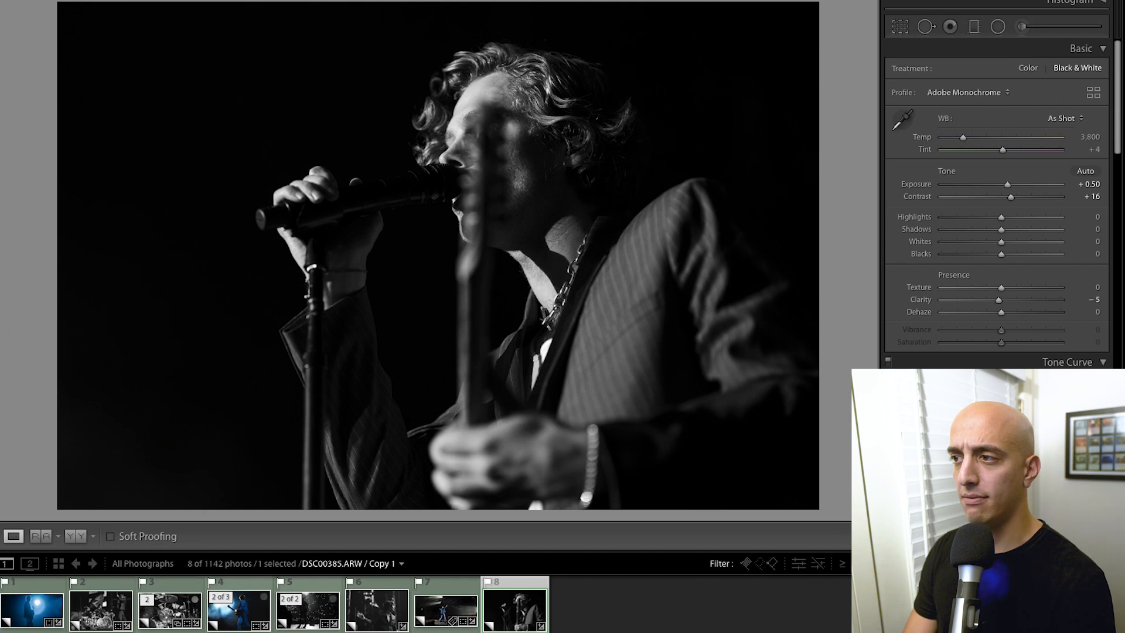
# Step: Review the edited photos one by one, going backwards from the eighth
pyautogui.press('Left')
pyautogui.press('Left')
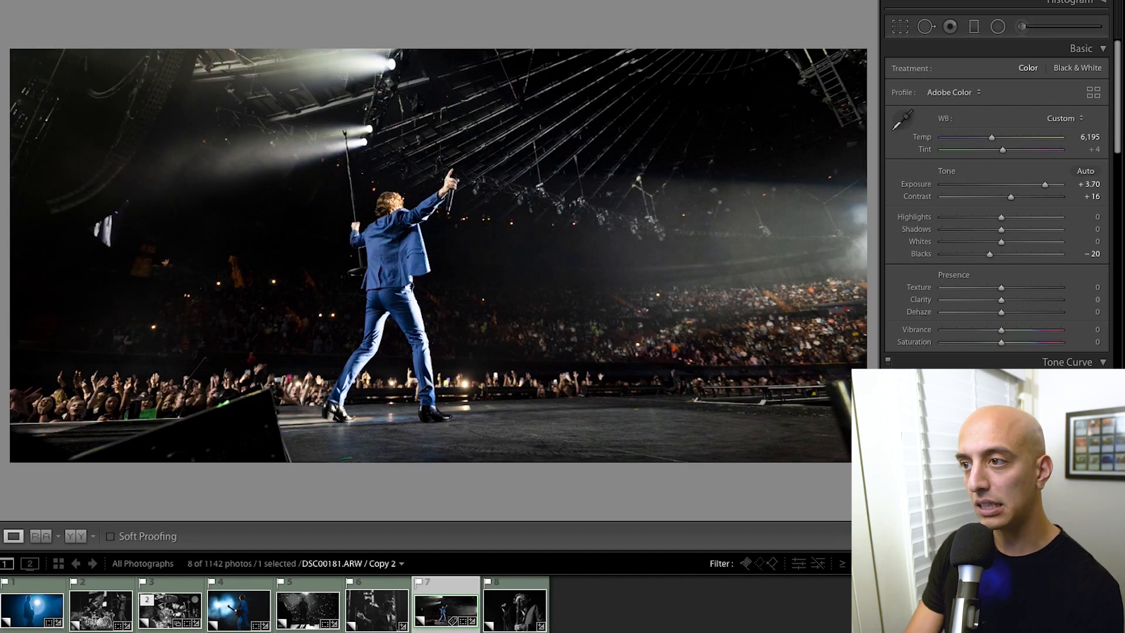
pyautogui.press('Left')
pyautogui.press('Left')
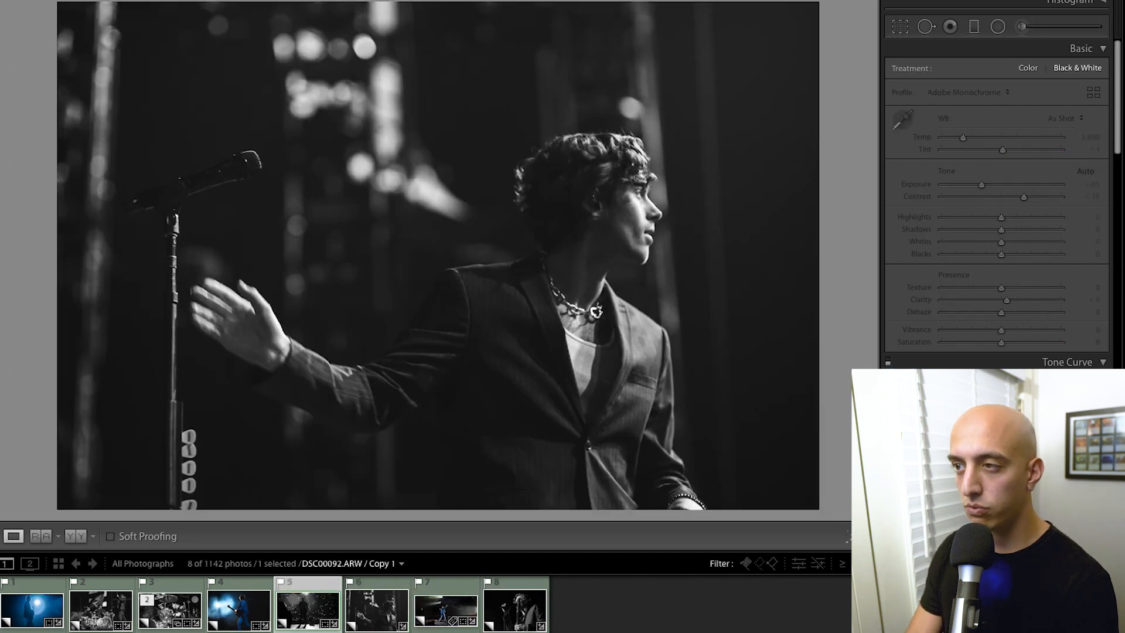
pyautogui.press('Left')
pyautogui.press('Left')
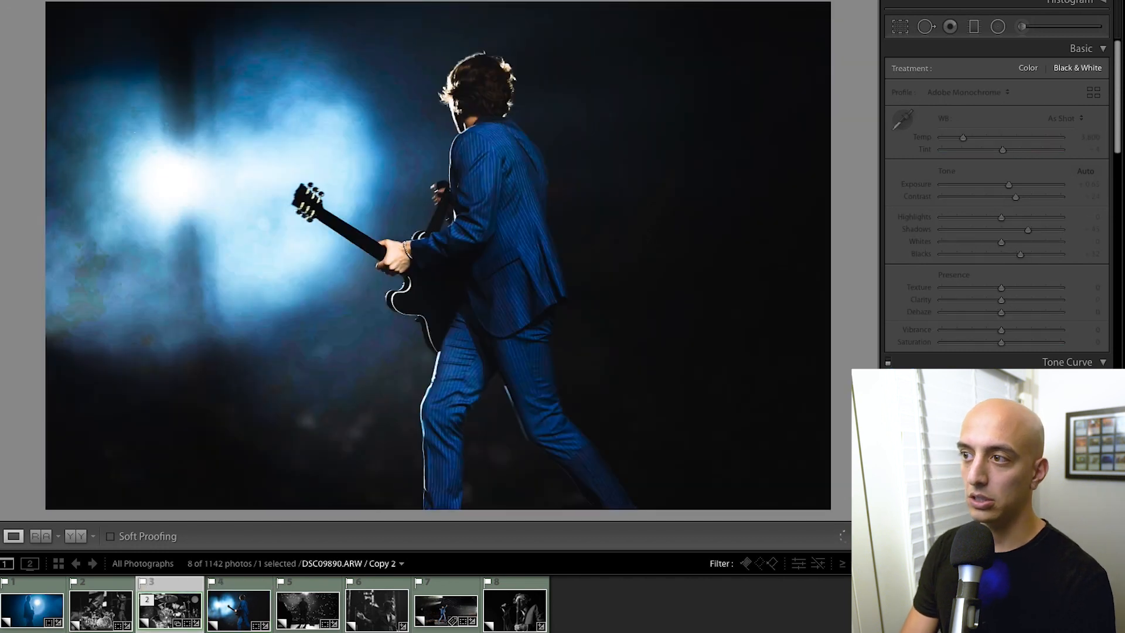